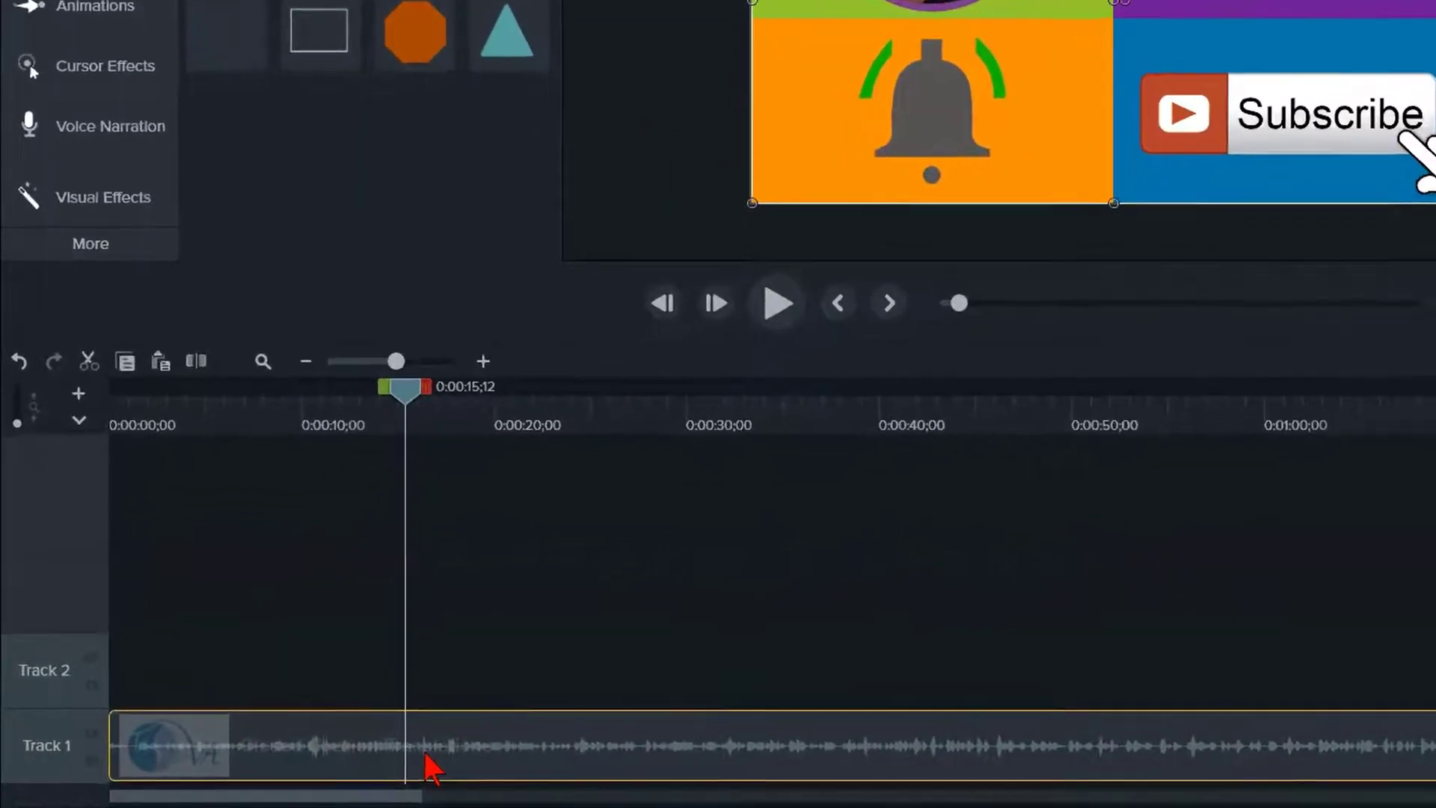
- Try extending the Track 1 clip's frame at 0:00:15;12 with a duration of 4 seconds, and undo the extension
{"action": "key", "text": "shift+e"}
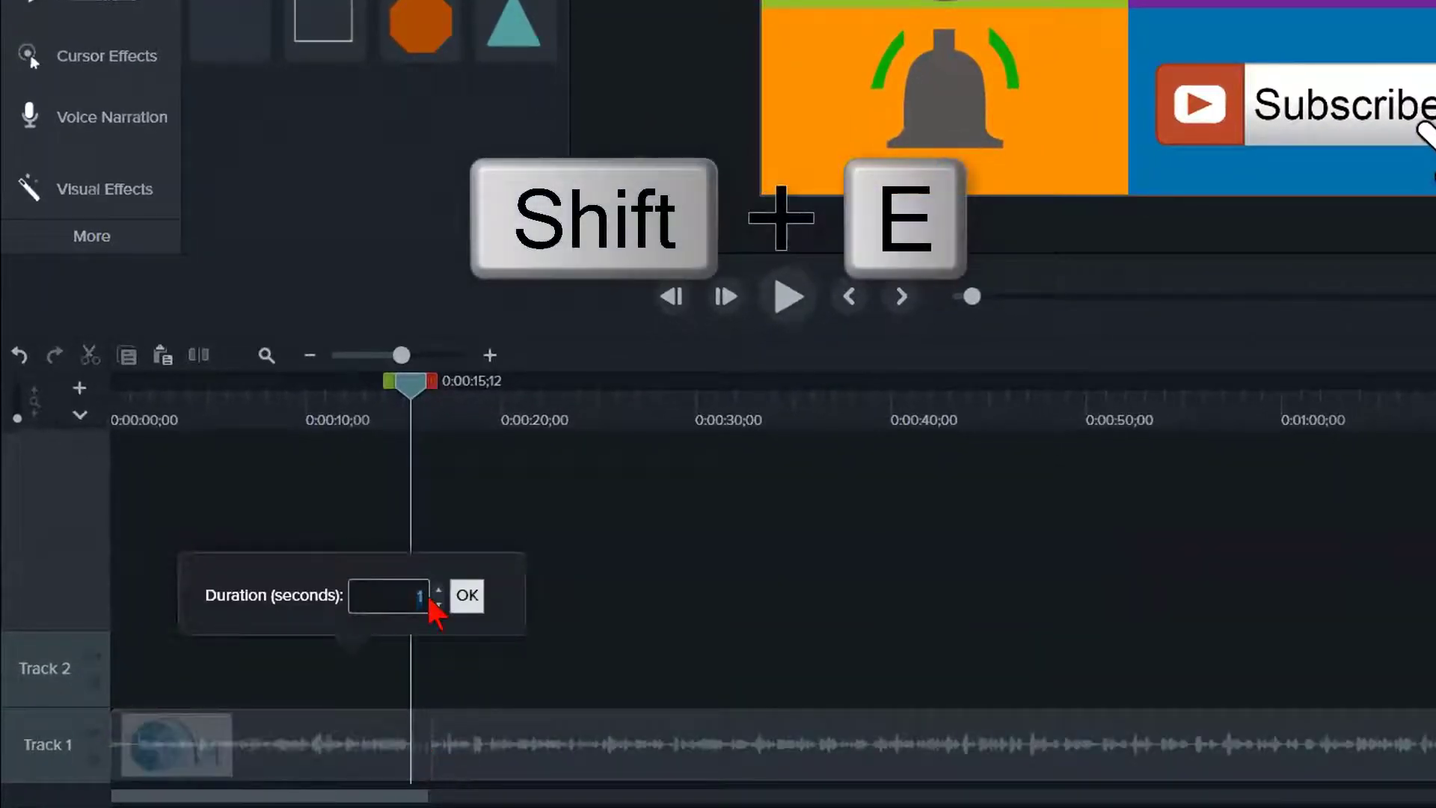
{"action": "type", "text": "4"}
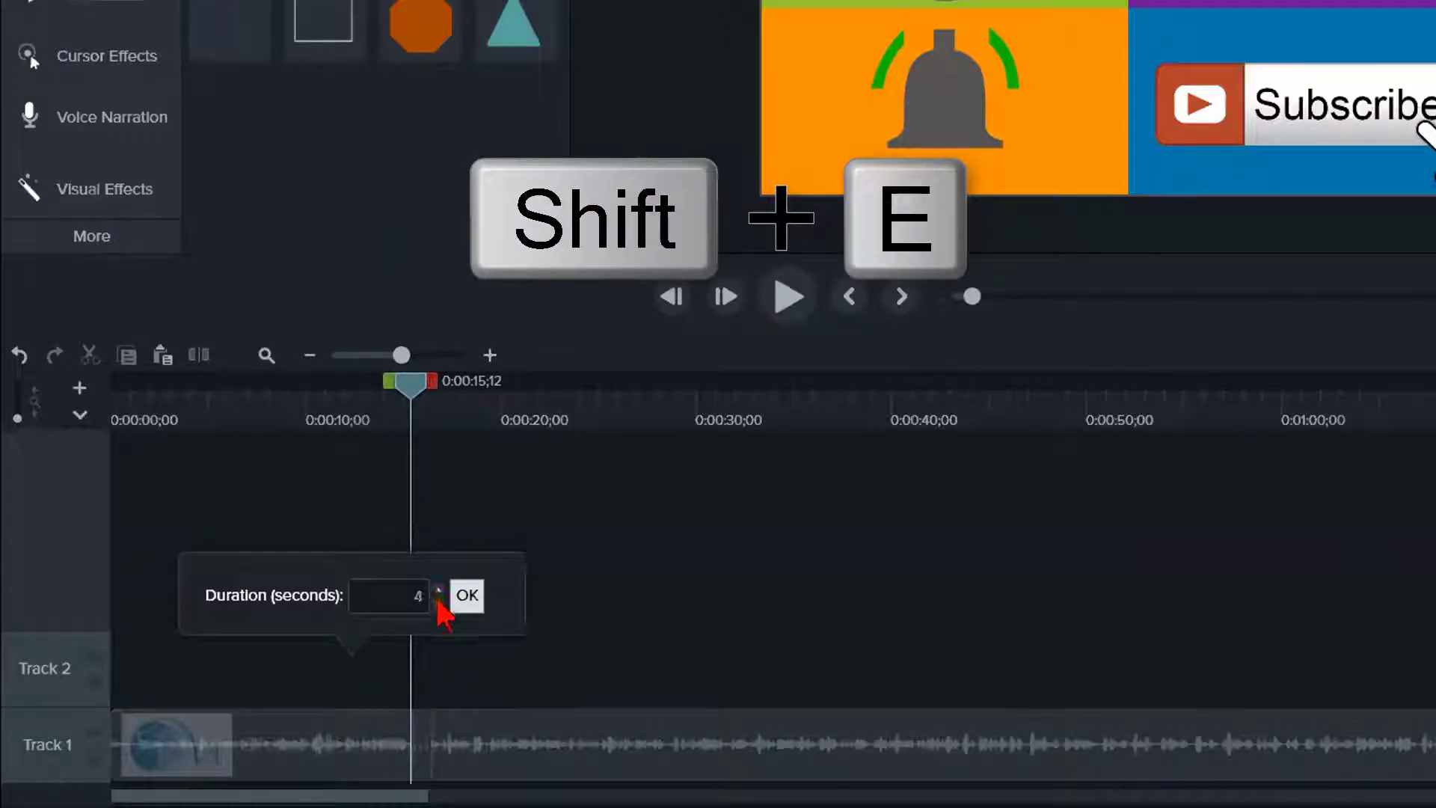
{"action": "left_click", "coordinate": [465, 598]}
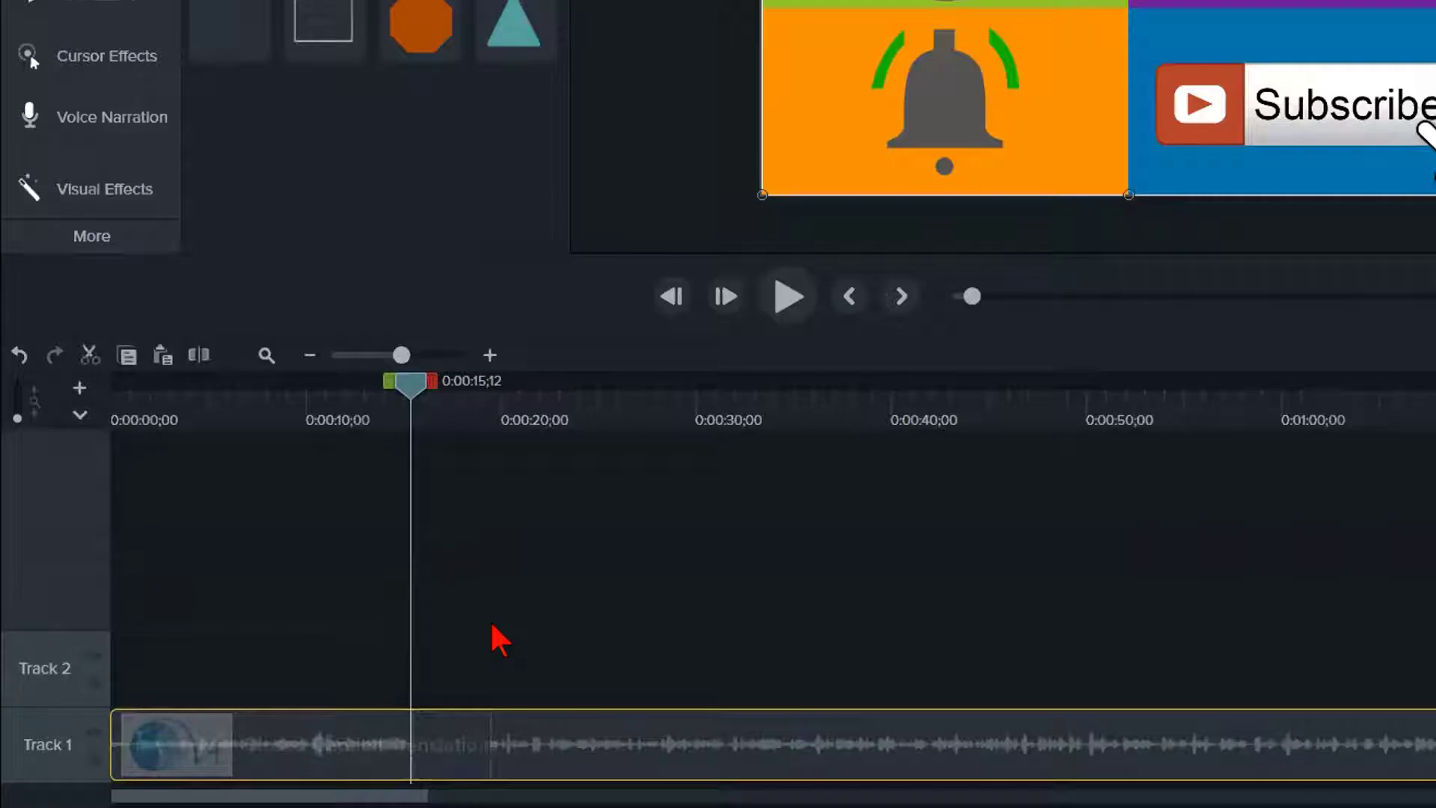
{"action": "key", "text": "ctrl+z"}
{"action": "key", "text": "ctrl+z"}
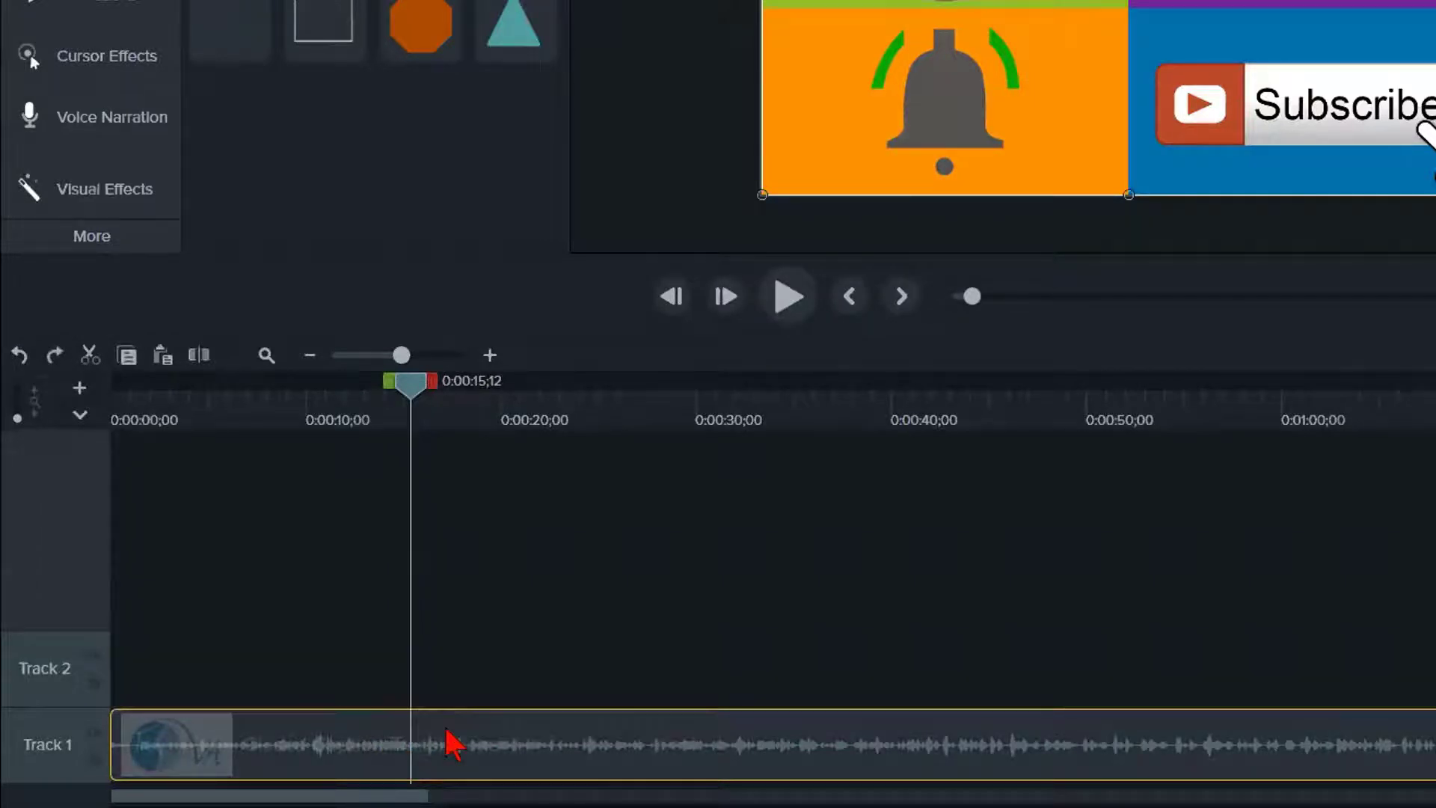
- Split the Track 1 clip at 0:00:15;12 and move its second part to start at about 0:00:39
{"action": "key", "text": "s"}
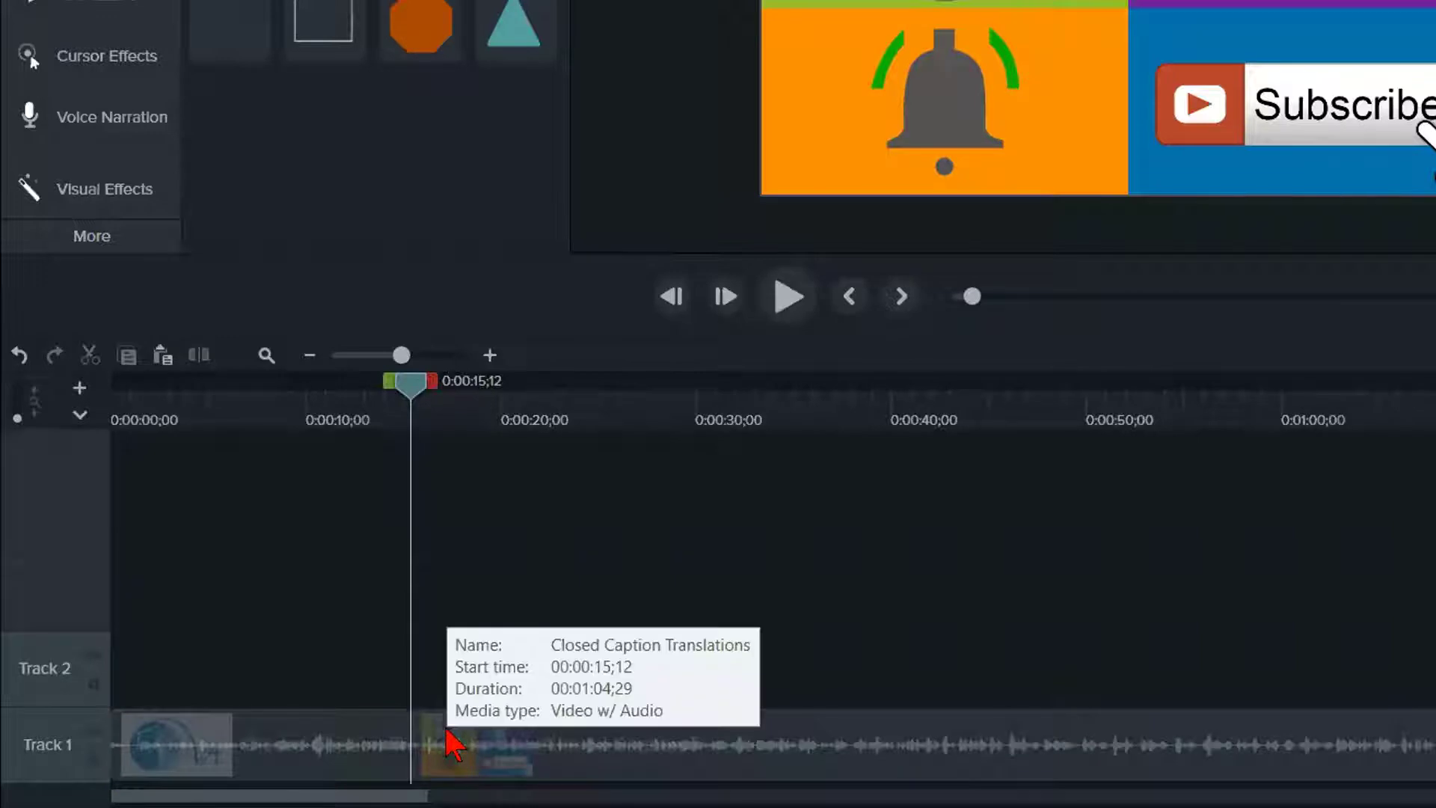
{"action": "left_click_drag", "start_coordinate": [448, 748], "coordinate": [900, 769]}
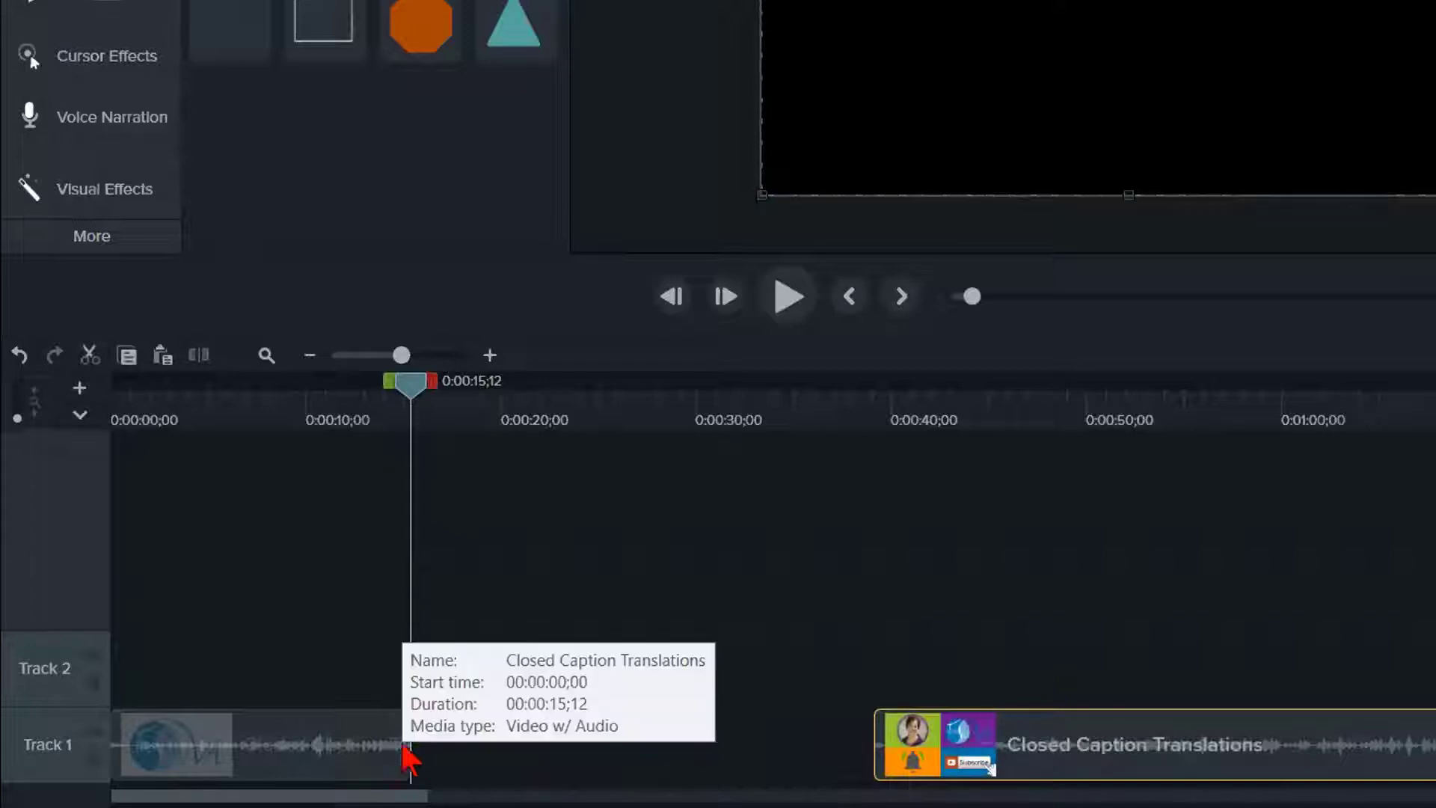
- With the playhead at 0:00:30;12, extend the first Track 1 clip's last frame to about 0:00:23 and shorten it back to about 0:00:19
{"action": "left_click_drag", "start_coordinate": [414, 386], "coordinate": [703, 473]}
{"action": "left_click", "coordinate": [336, 762]}
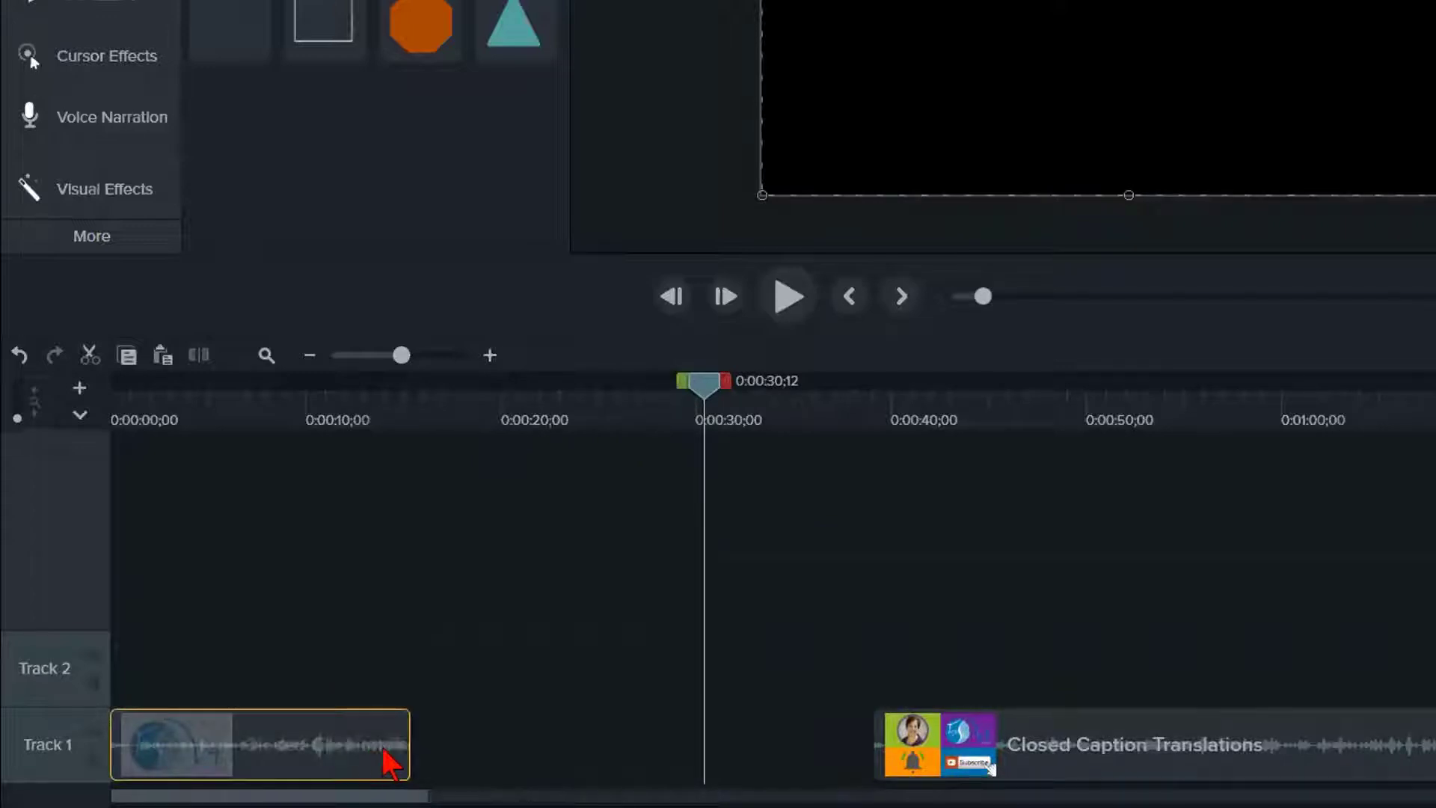
{"action": "key", "text": "alt"}
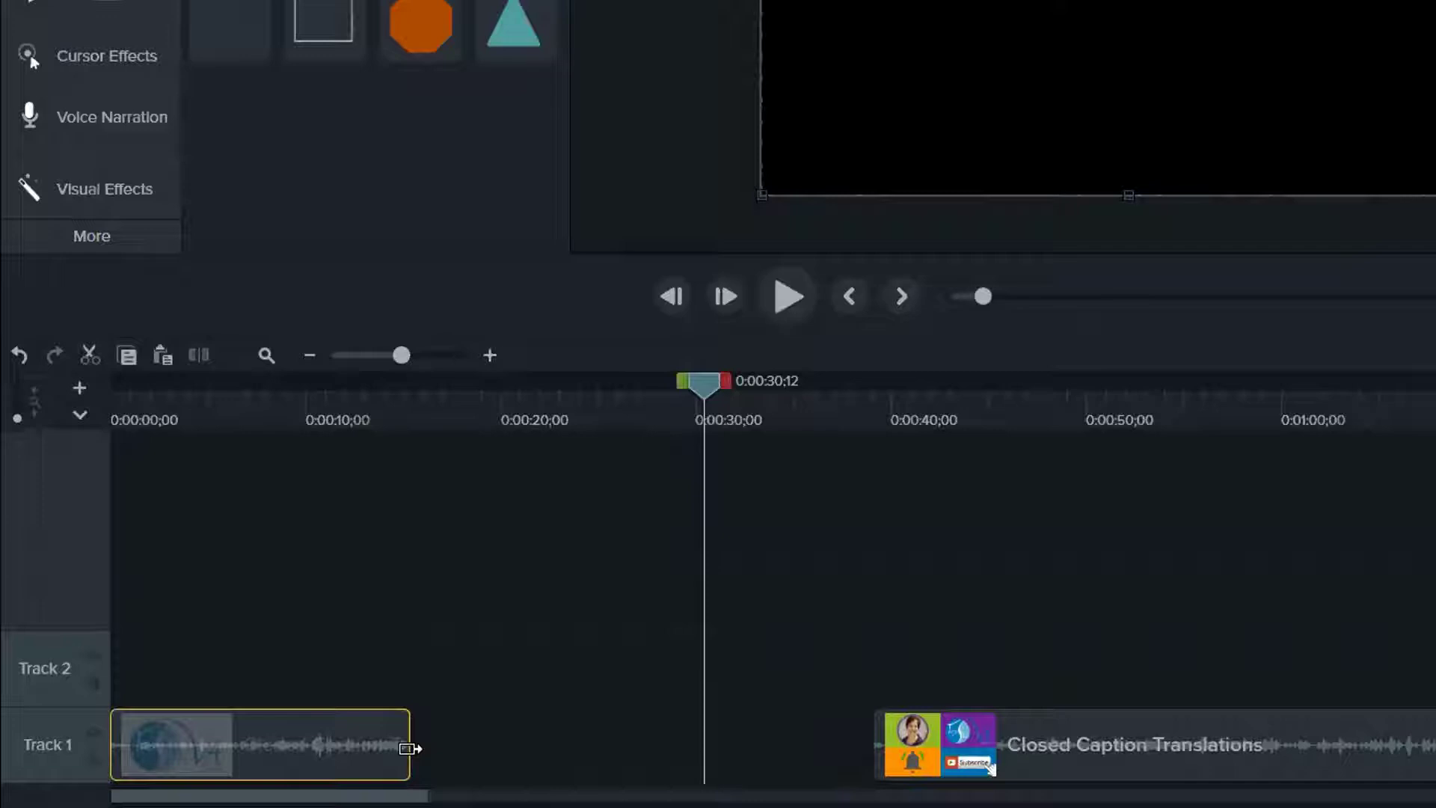
{"action": "left_click_drag", "start_coordinate": [409, 748], "coordinate": [409, 748]}
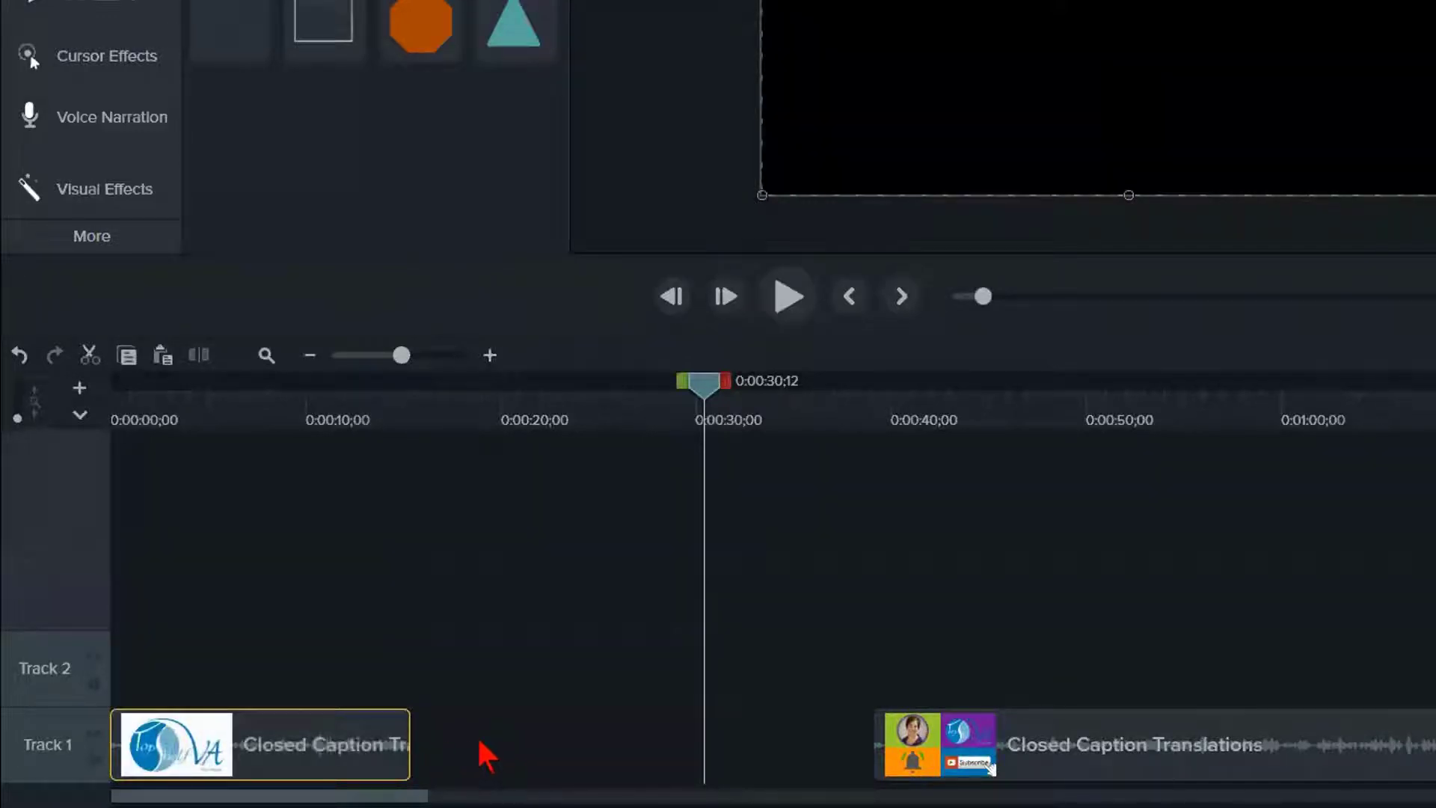
{"action": "left_click_drag", "start_coordinate": [410, 744], "coordinate": [409, 744]}
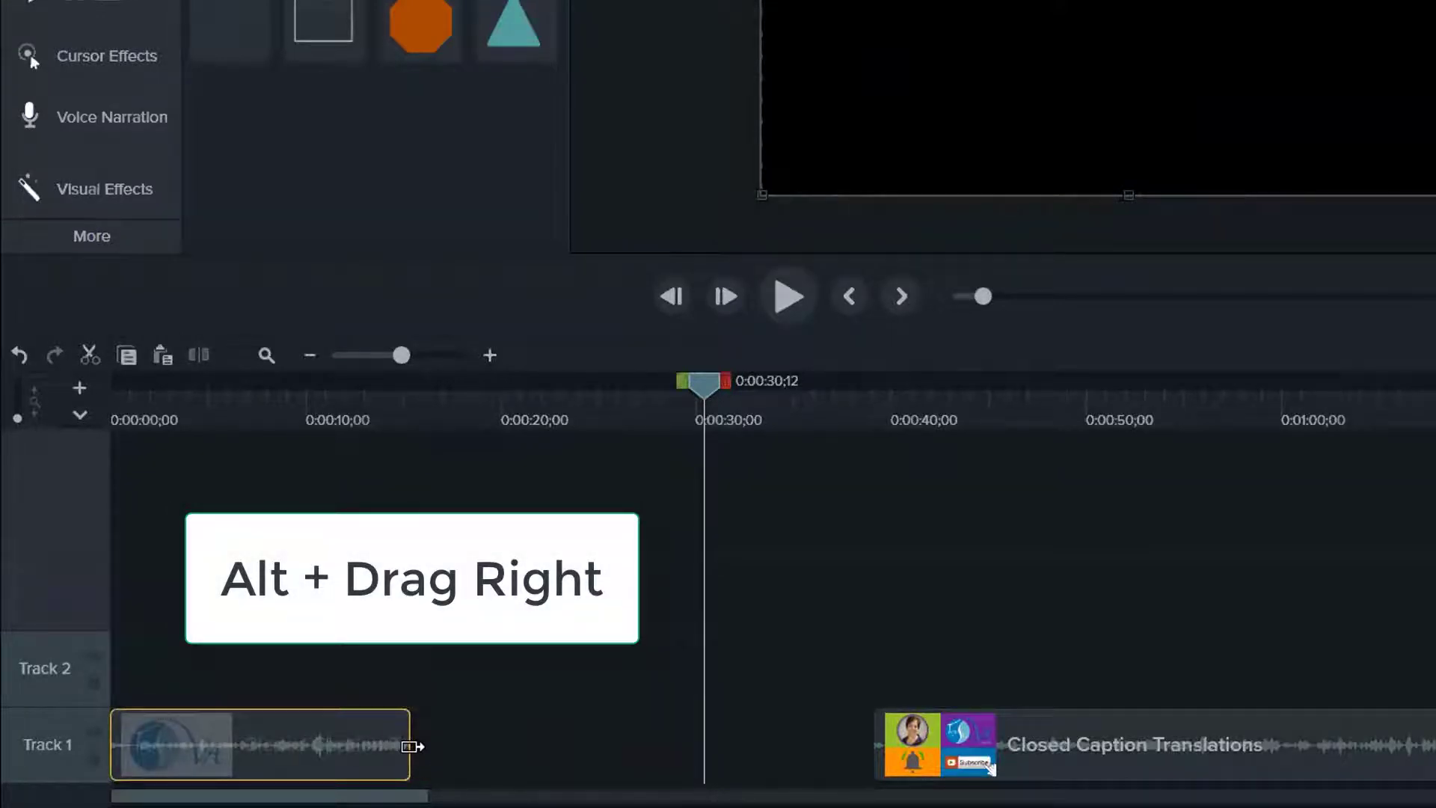
{"action": "left_click_drag", "start_coordinate": [410, 745], "coordinate": [561, 757]}
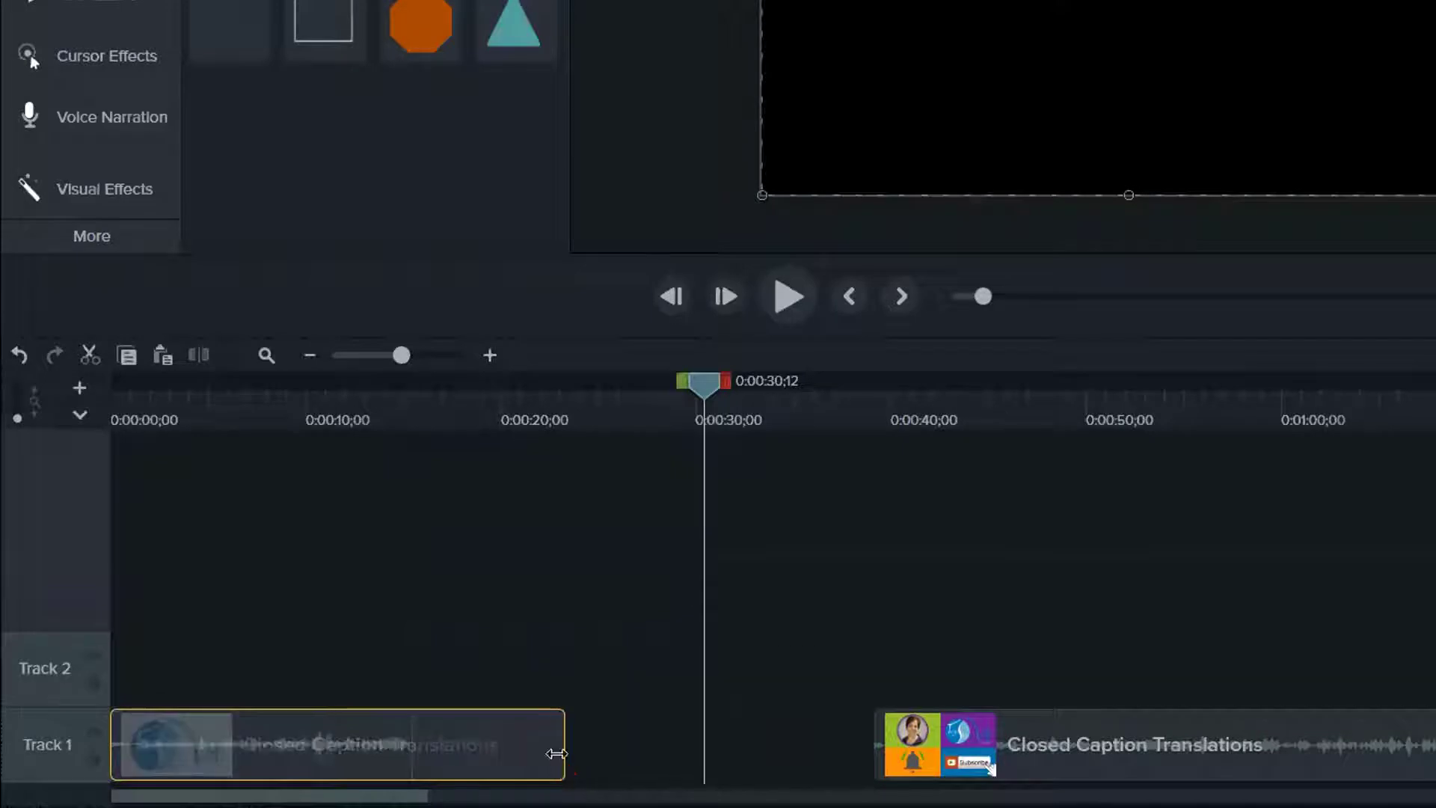
{"action": "left_click_drag", "start_coordinate": [563, 755], "coordinate": [479, 760]}
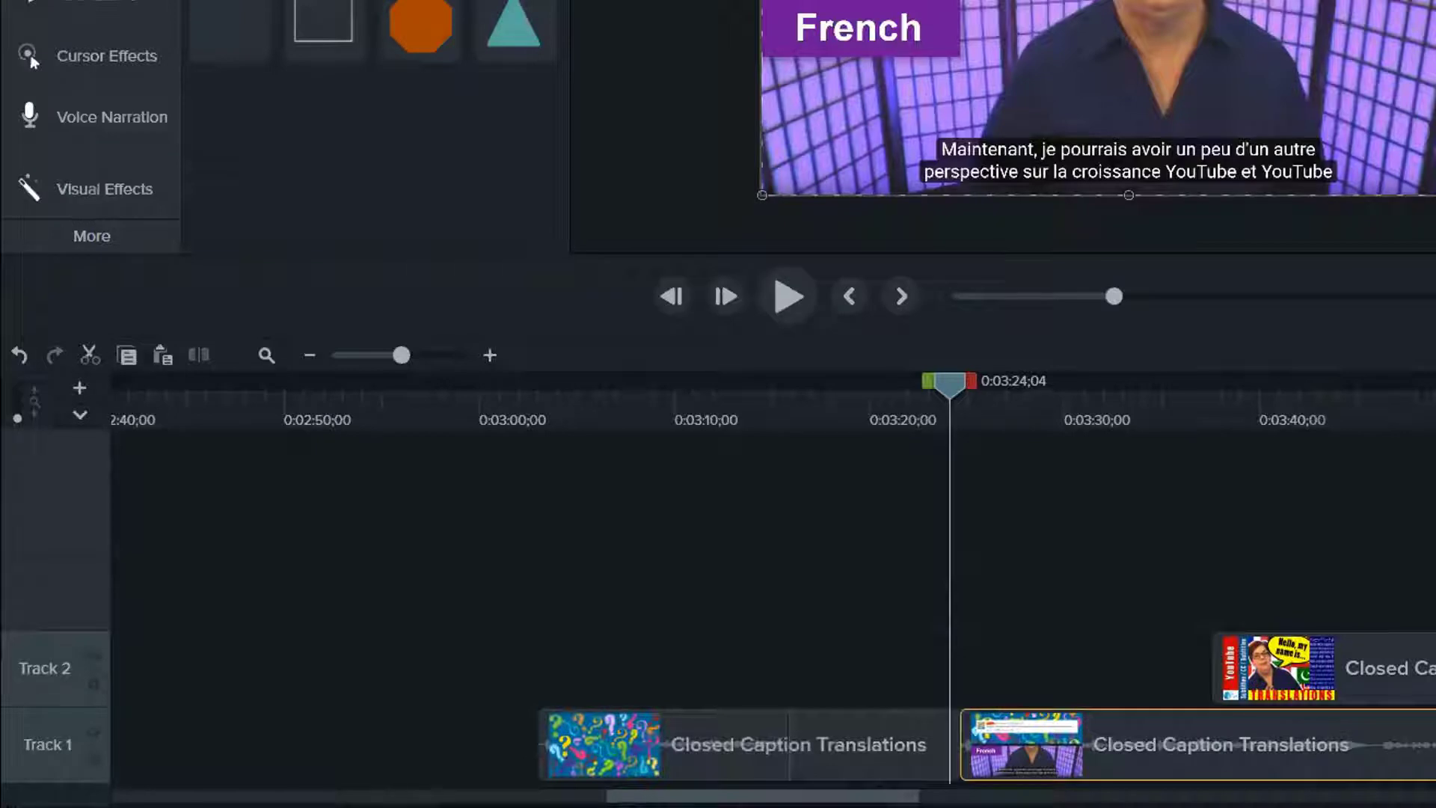
- Move the playhead back to about 0:03:05 in the question-mark clip and look over the clips that follow it on the timeline
{"action": "scroll", "coordinate": [772, 587], "scroll_direction": "left", "scroll_amount": 1}
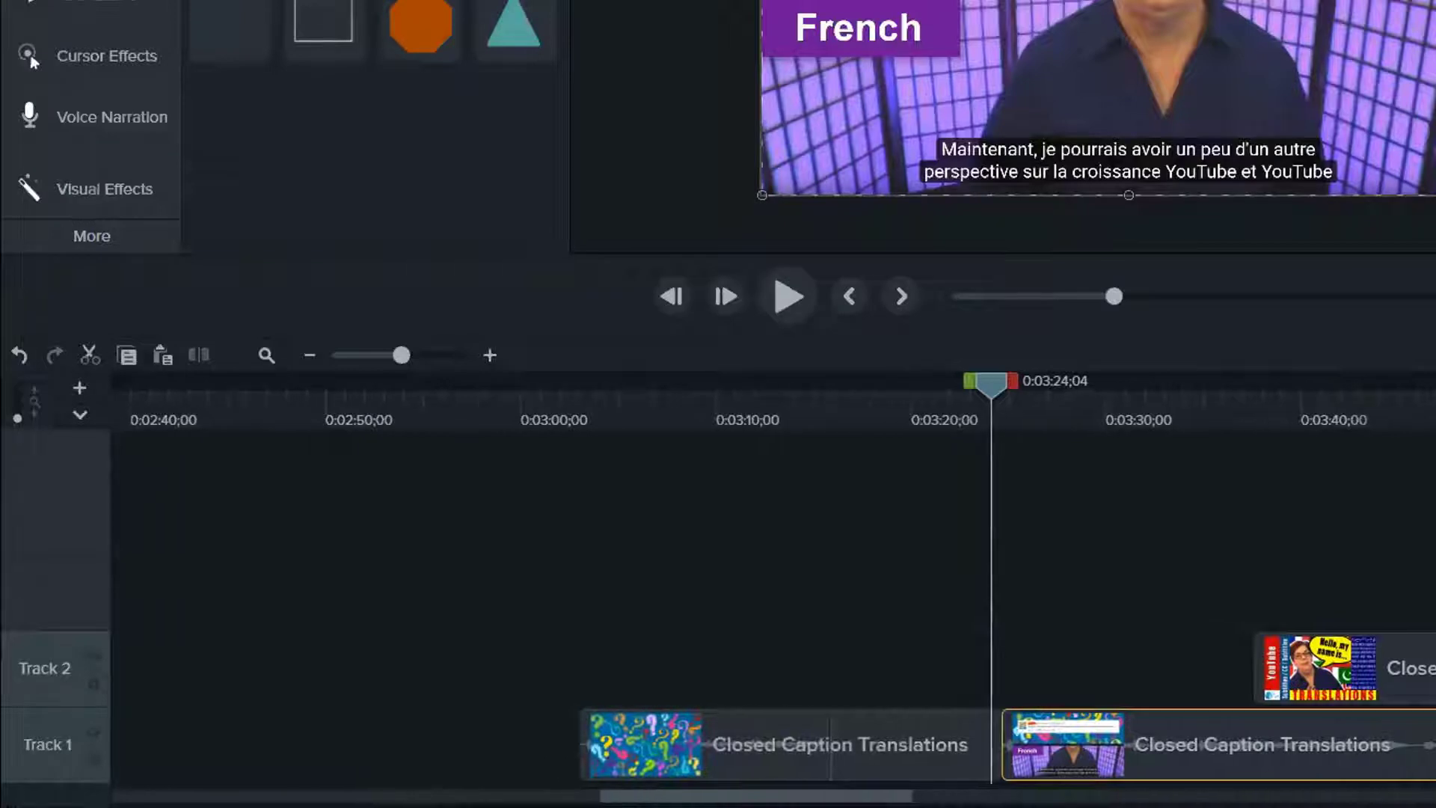
{"action": "left_click_drag", "start_coordinate": [986, 385], "coordinate": [638, 417]}
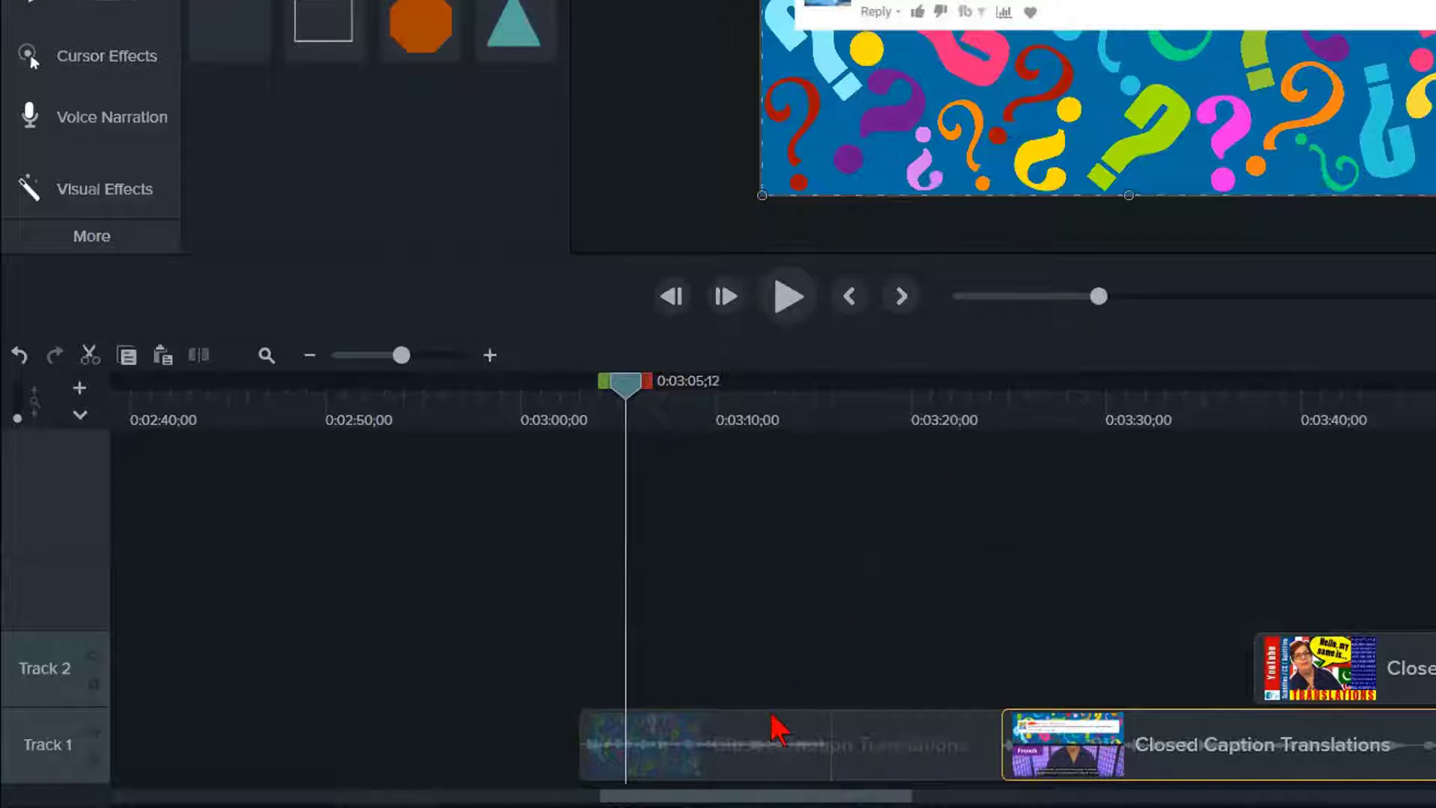
{"action": "left_click_drag", "start_coordinate": [759, 729], "coordinate": [551, 733]}
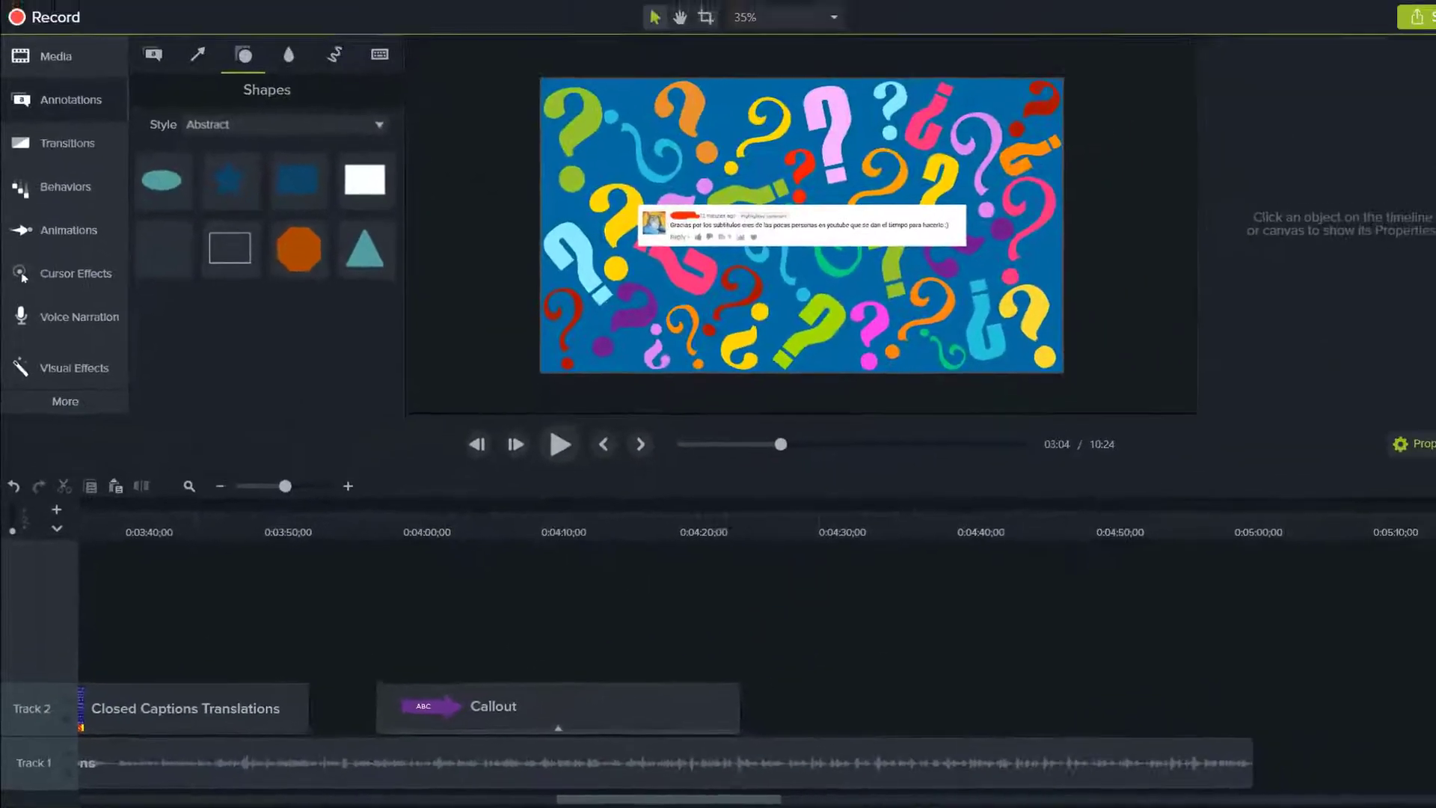
{"action": "left_click_drag", "start_coordinate": [639, 799], "coordinate": [721, 800]}
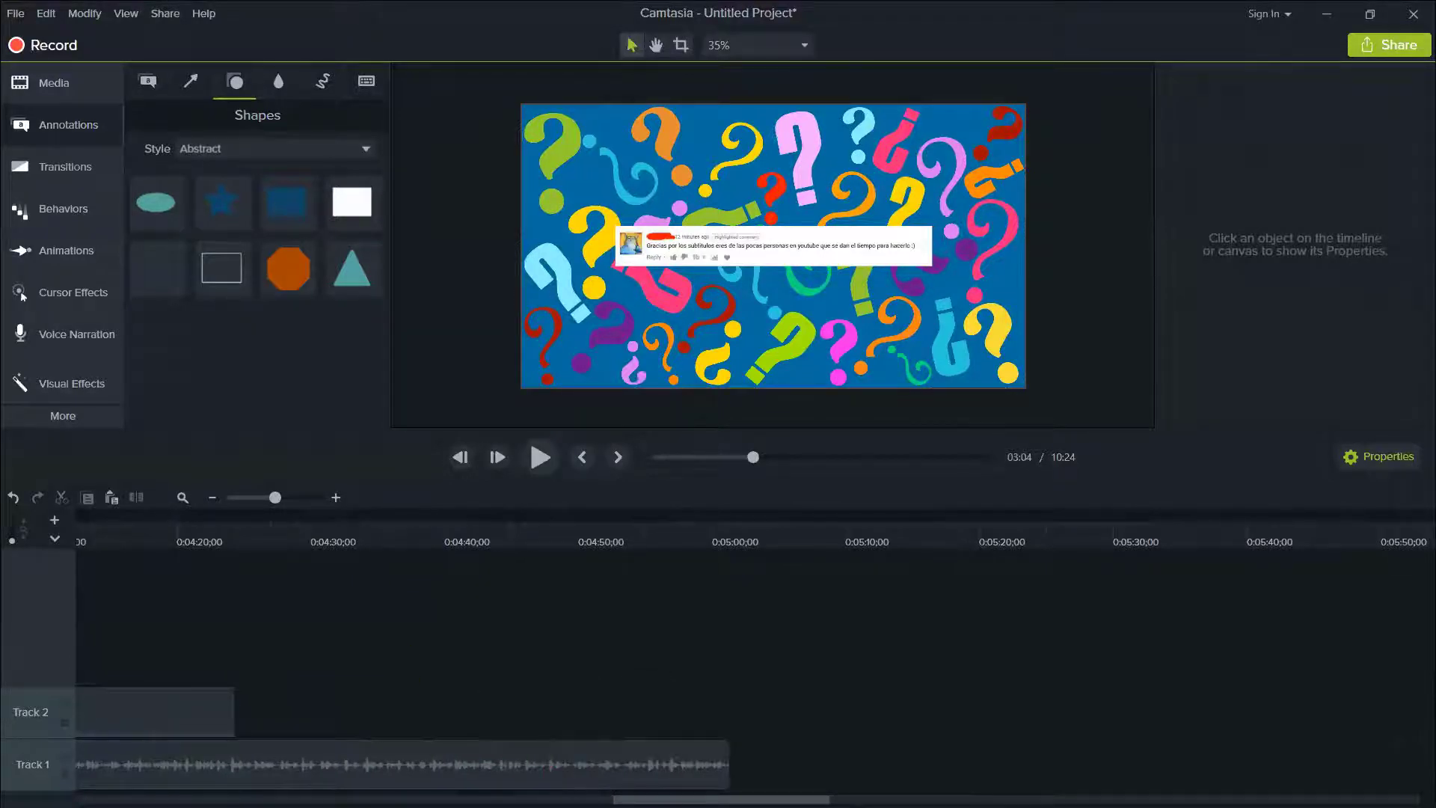
{"action": "left_click_drag", "start_coordinate": [721, 800], "coordinate": [923, 799]}
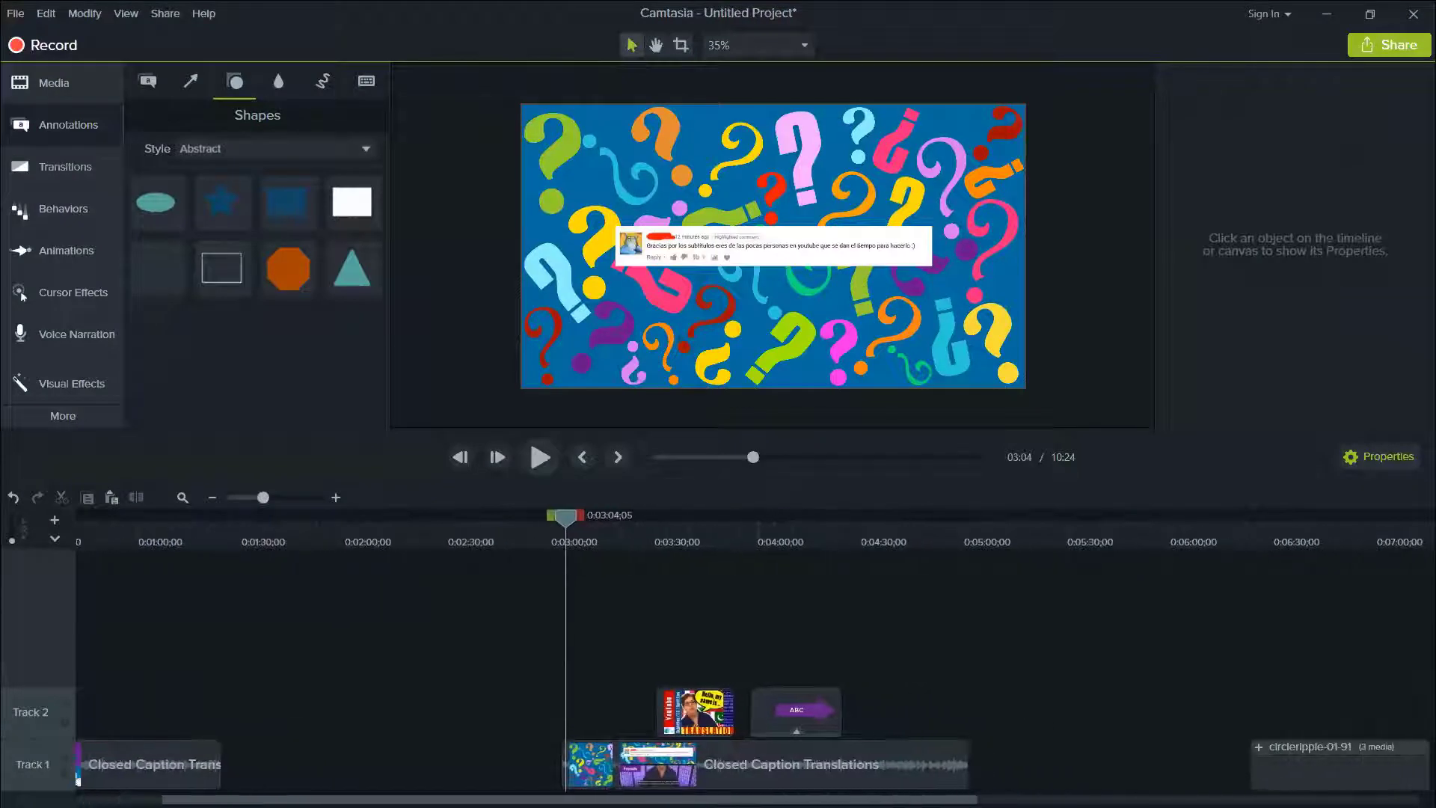
{"action": "scroll", "coordinate": [755, 658], "scroll_direction": "right", "scroll_amount": 4}
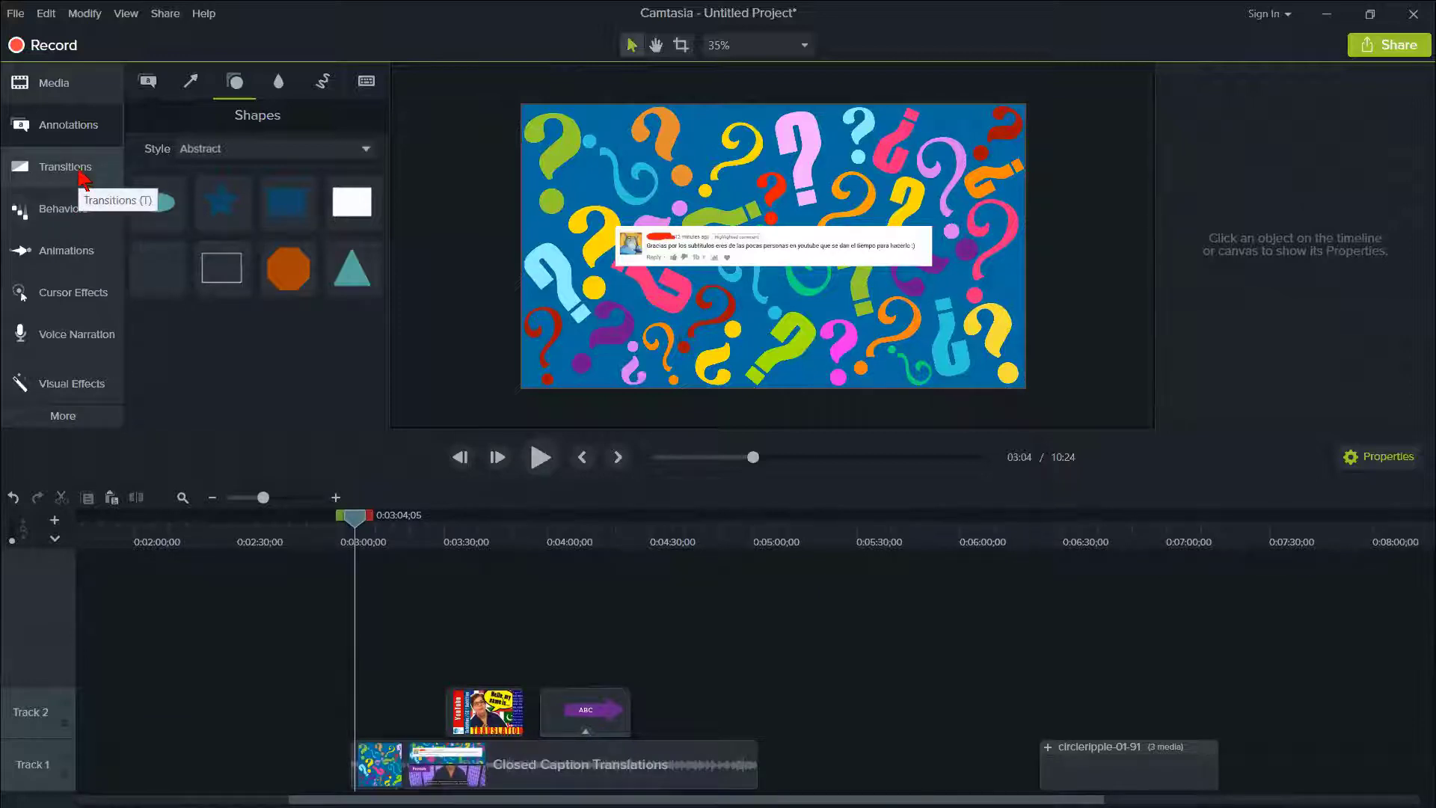
- Delete the three unused Demo-clean images (01, 02 and 03) from the project's Media Bin
{"action": "left_click", "coordinate": [73, 90]}
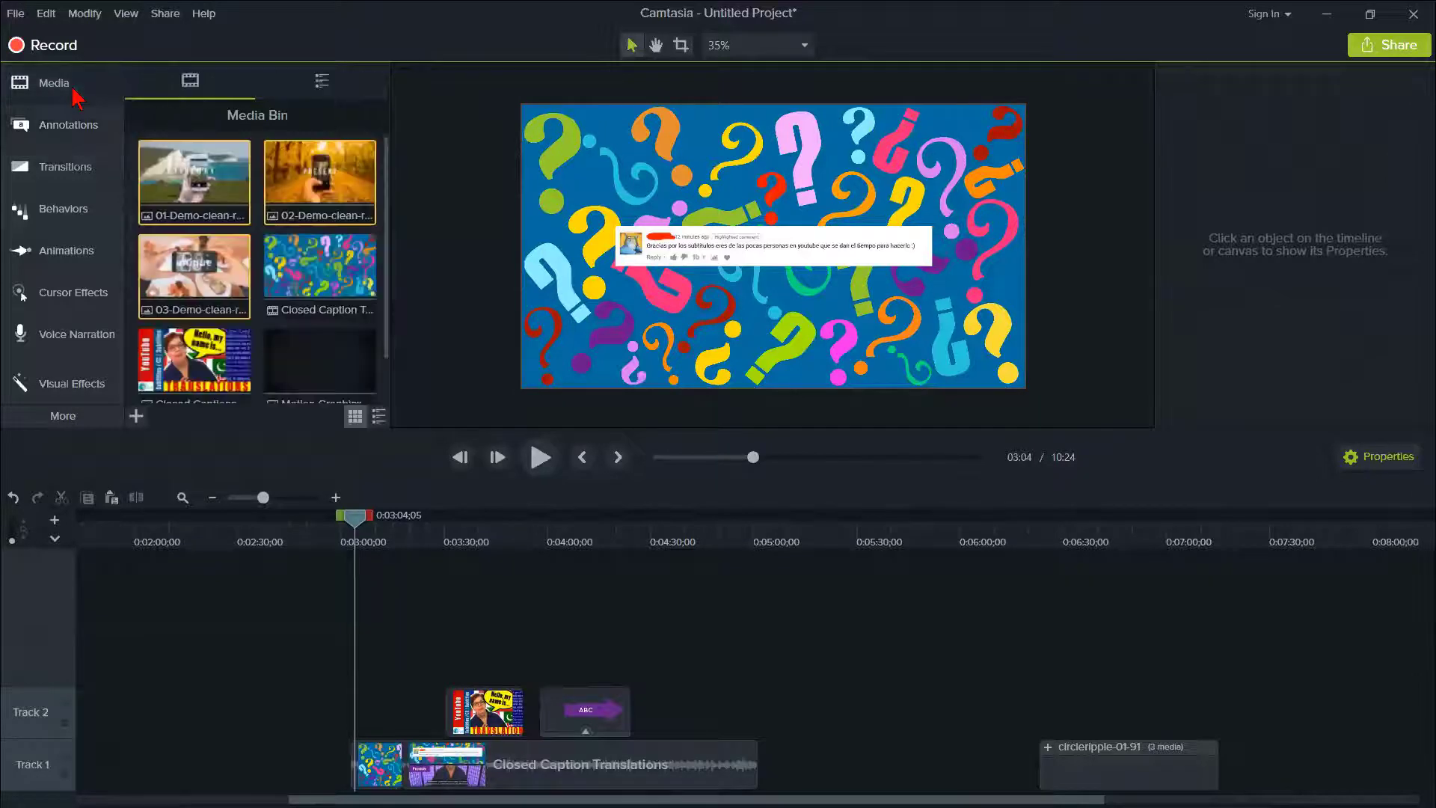
{"action": "left_click", "coordinate": [324, 84]}
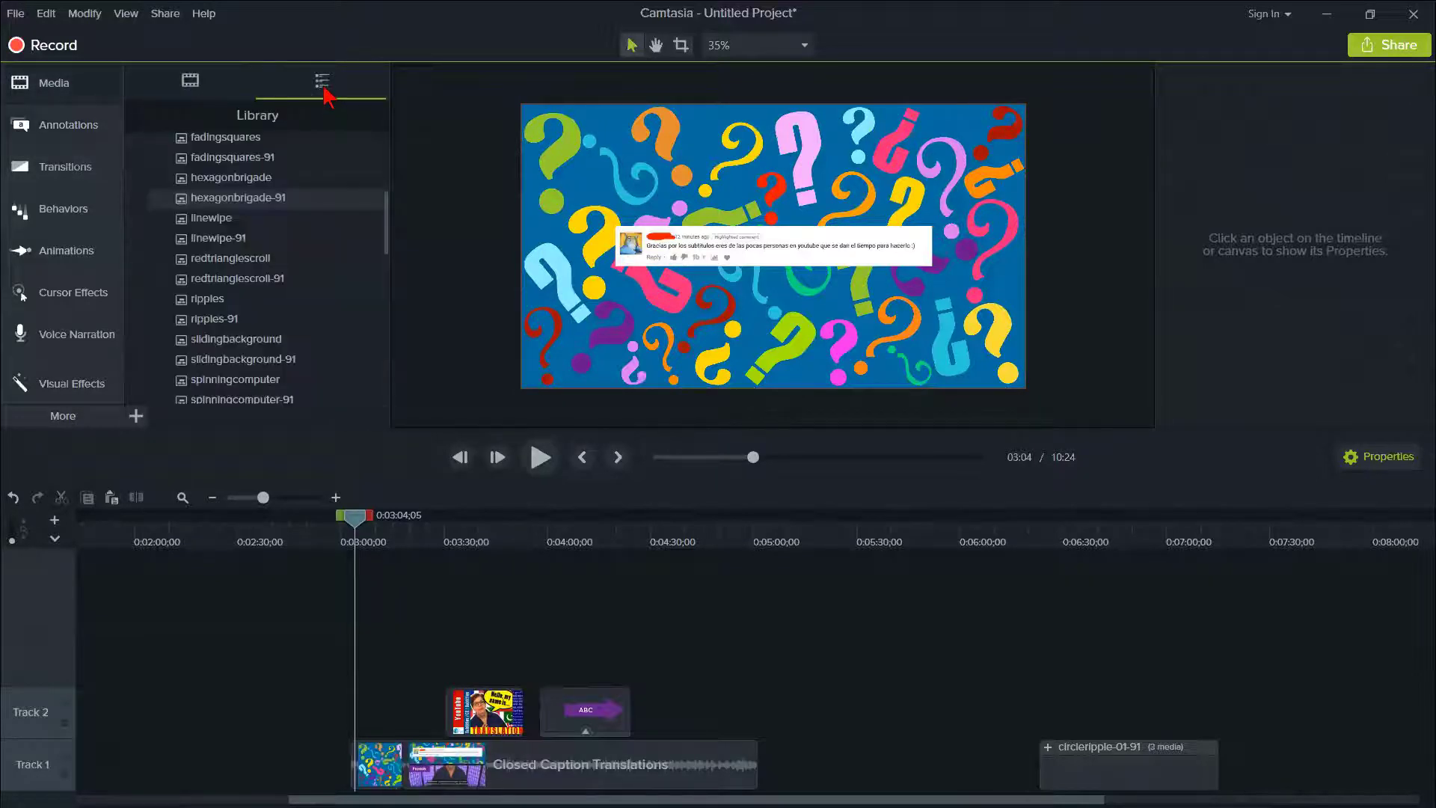
{"action": "left_click", "coordinate": [187, 84]}
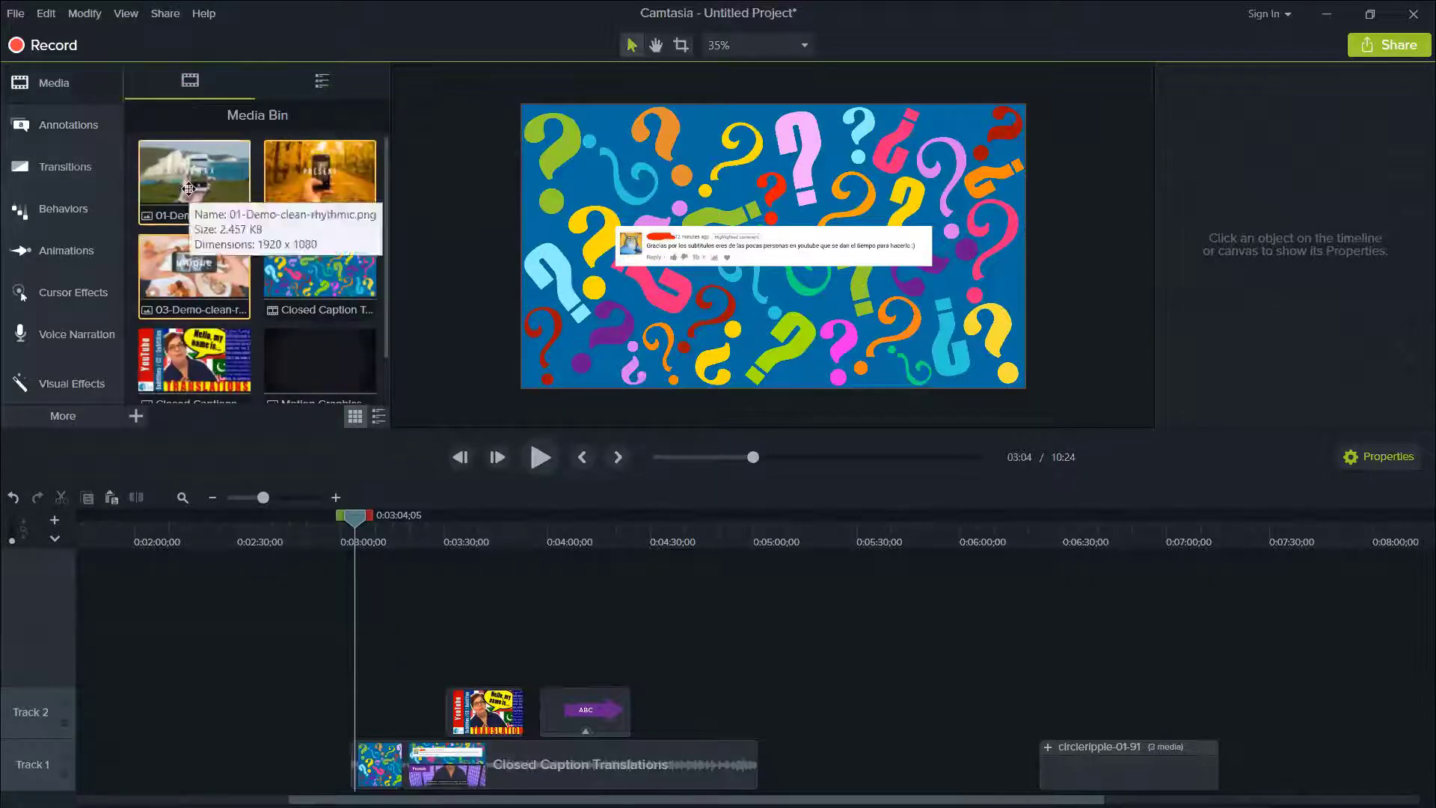
{"action": "left_click", "coordinate": [281, 209], "text": "ctrl"}
{"action": "left_click", "coordinate": [212, 263], "text": "ctrl"}
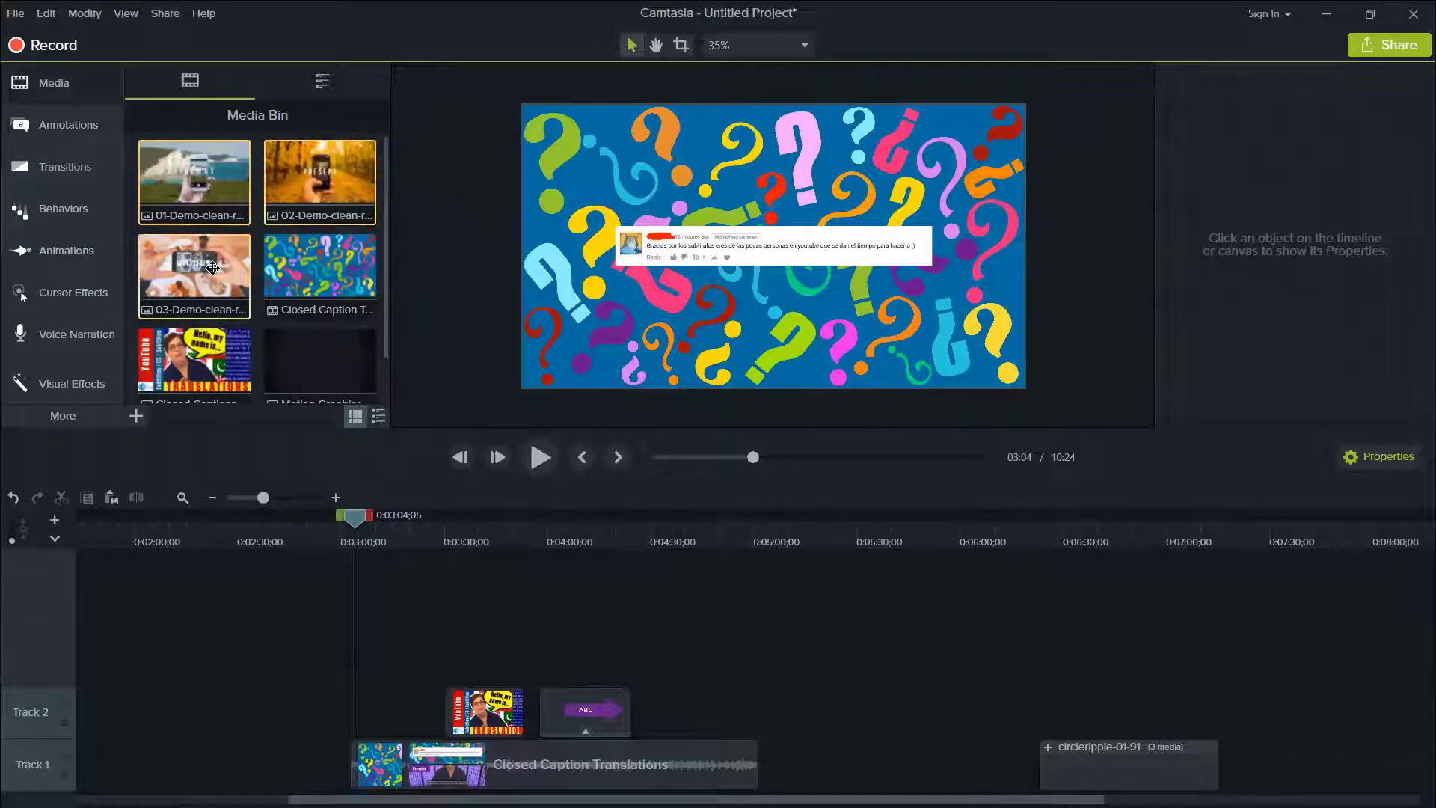
{"action": "key", "text": "Delete"}
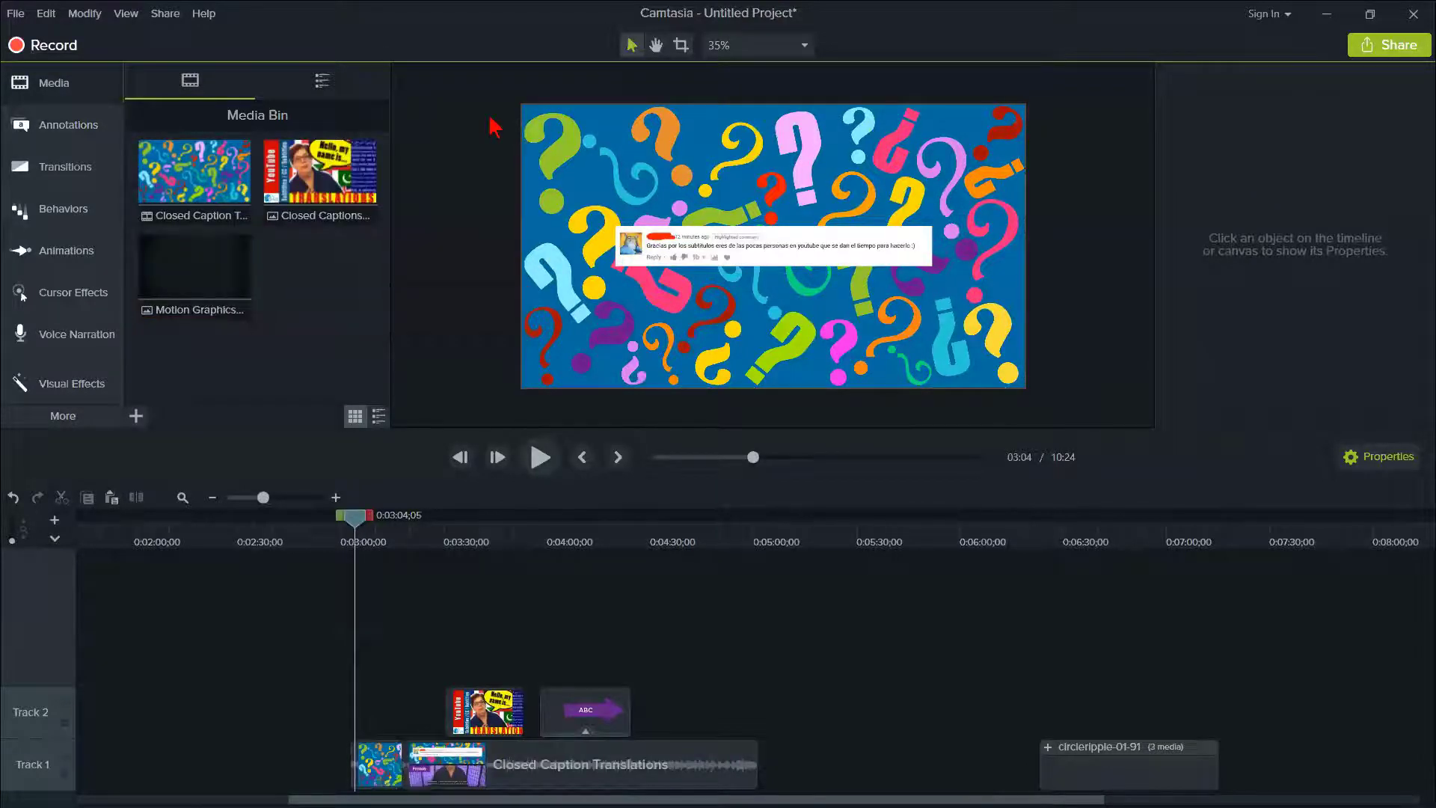
- Browse the library's motion graphics, including Lower Thirds, and place the playhead at 0:06:36;18 over the circleripple-01-91 clip
{"action": "left_click", "coordinate": [326, 91]}
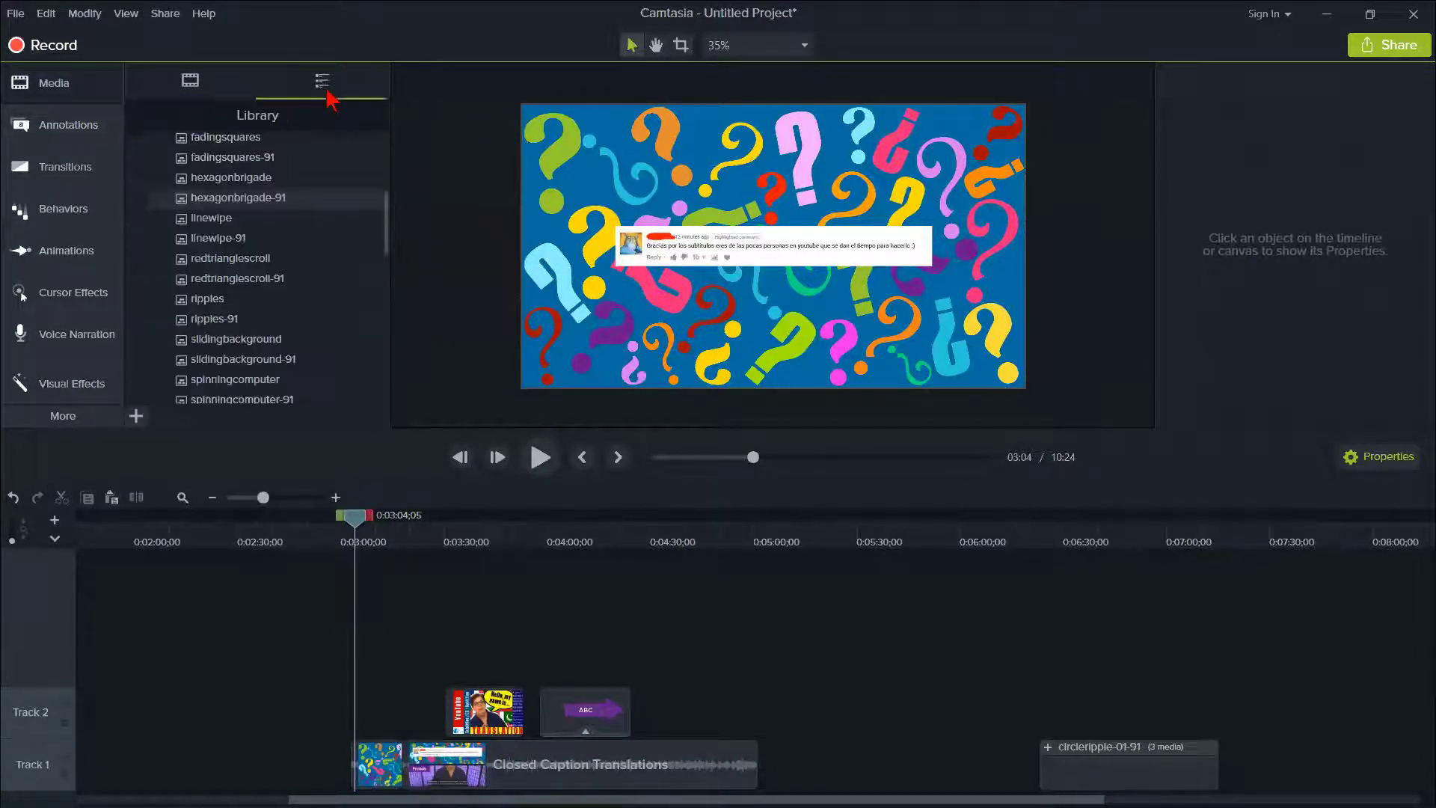
{"action": "left_click_drag", "start_coordinate": [390, 224], "coordinate": [380, 287]}
{"action": "left_click_drag", "start_coordinate": [479, 799], "coordinate": [758, 799]}
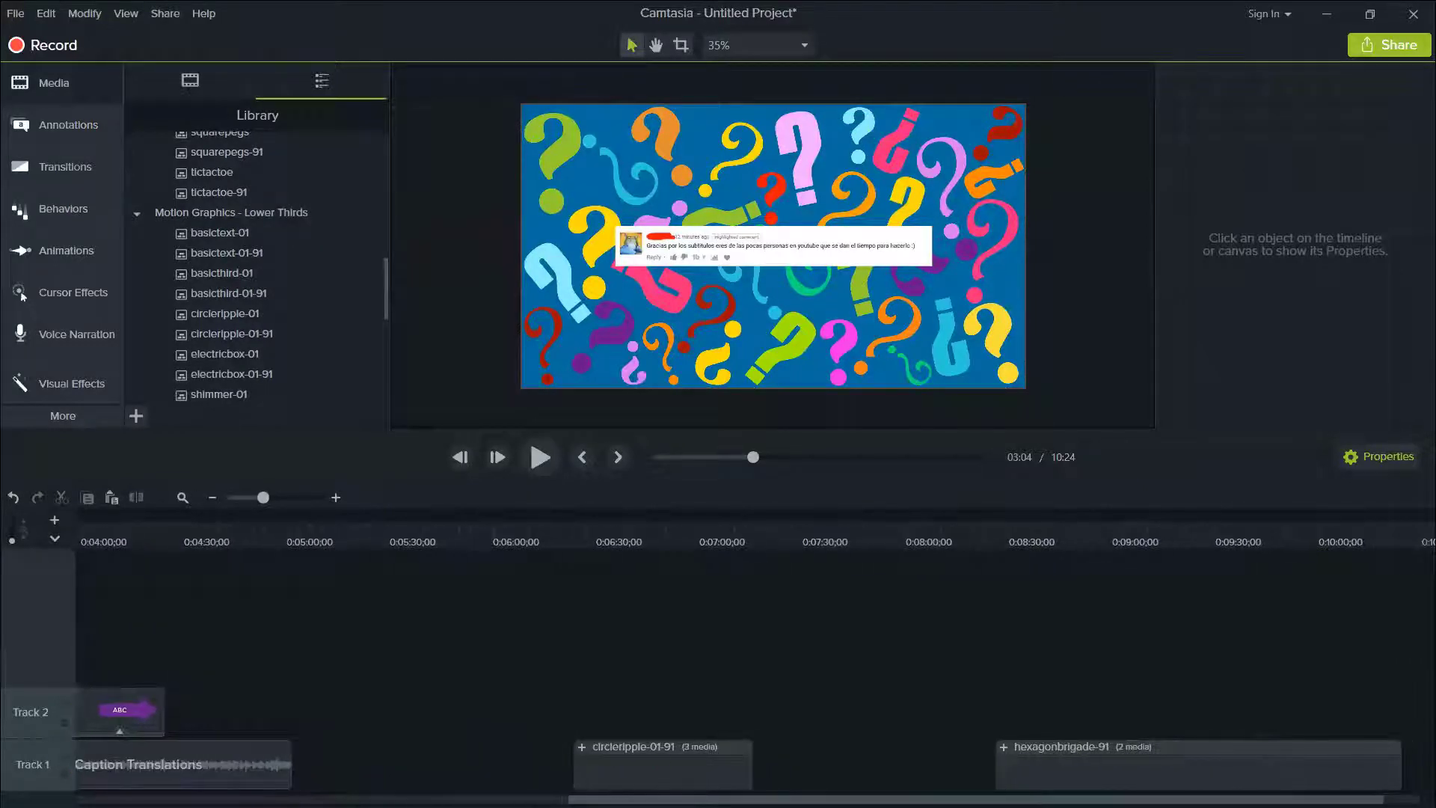
{"action": "left_click", "coordinate": [620, 537]}
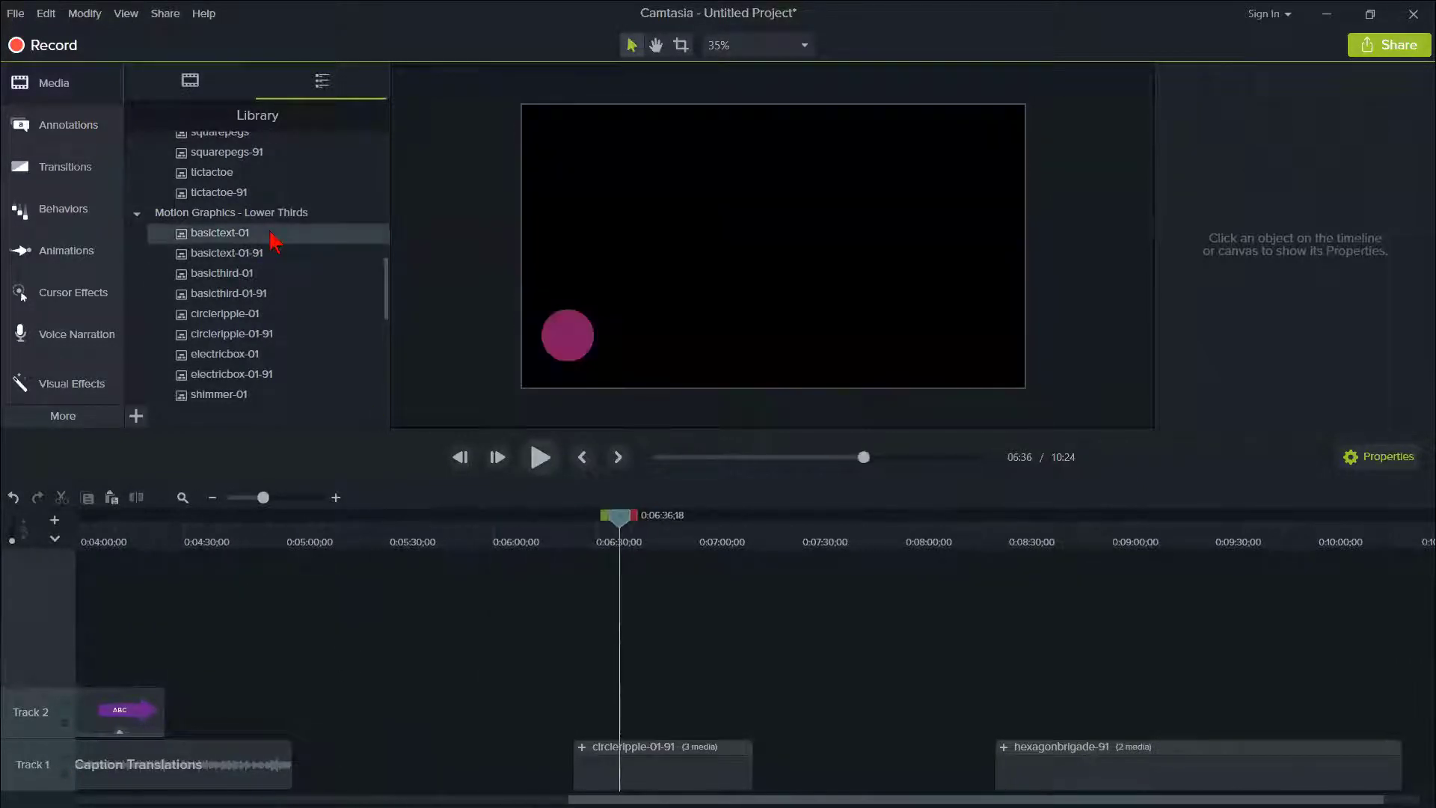
{"action": "left_click_drag", "start_coordinate": [391, 292], "coordinate": [383, 258]}
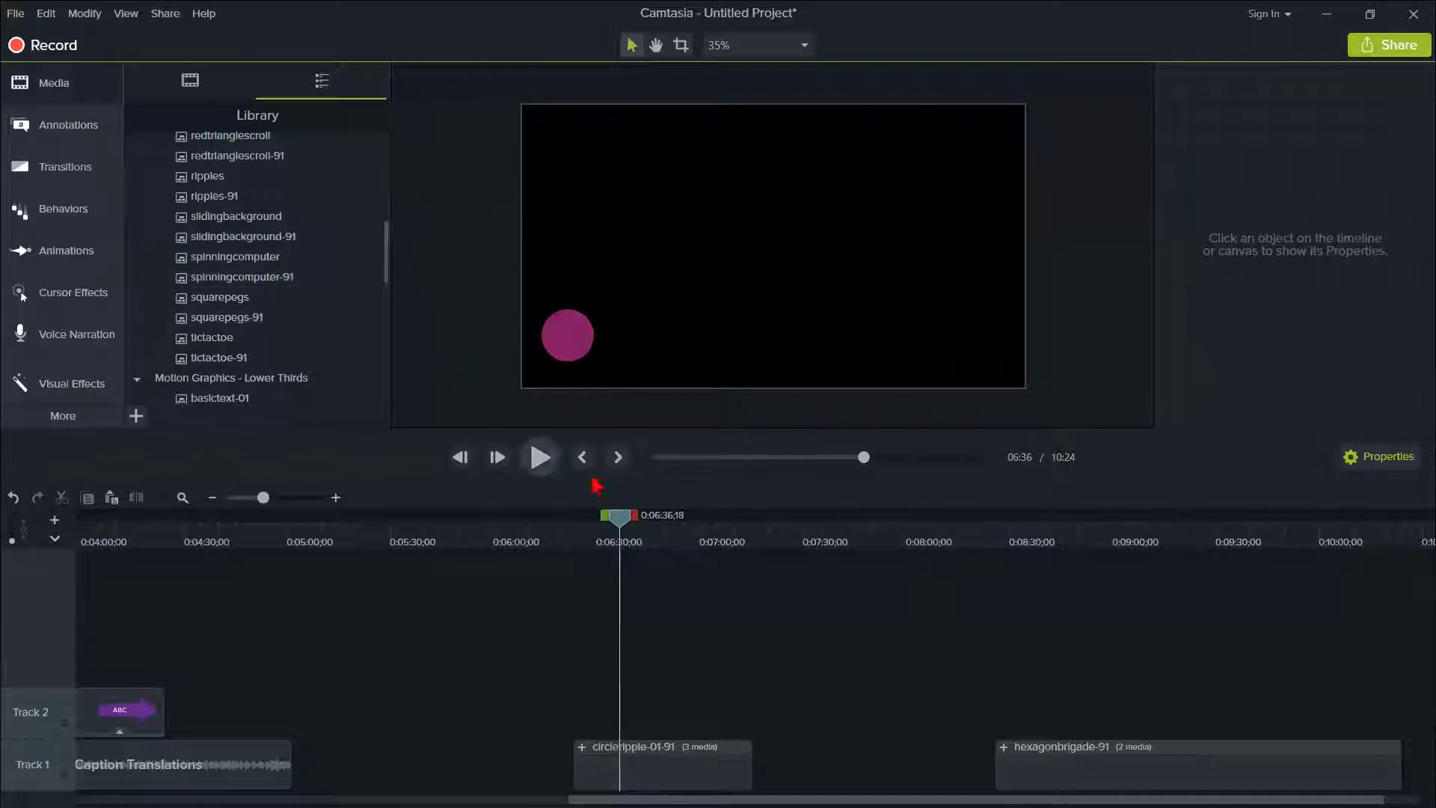
- Preview the circleripple-01-91 lower third by scrubbing back to 0:06:26;05 and forward to 0:06:41;18
{"action": "left_click_drag", "start_coordinate": [619, 525], "coordinate": [583, 550]}
{"action": "left_click", "coordinate": [628, 533]}
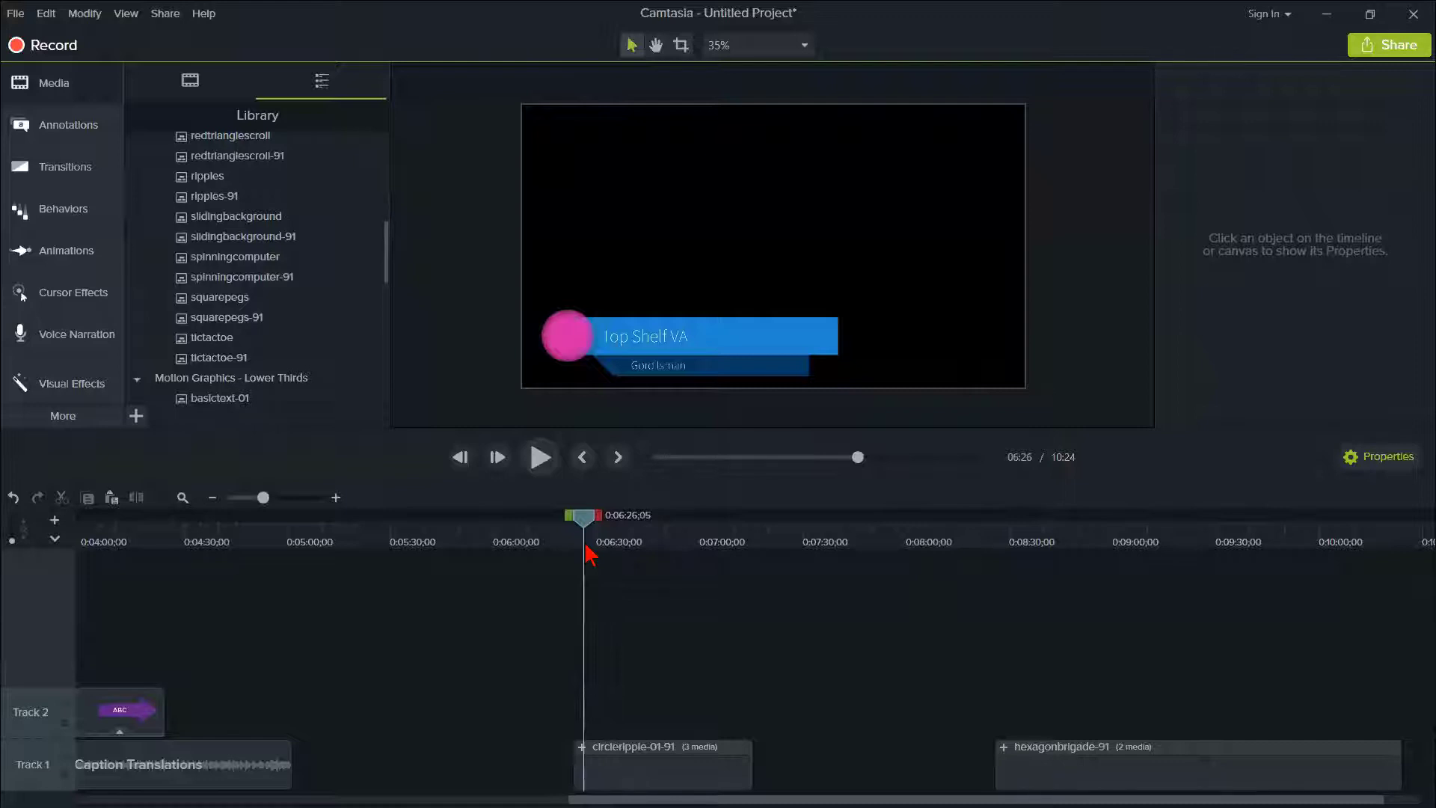
{"action": "left_click_drag", "start_coordinate": [583, 516], "coordinate": [636, 525]}
- Show the Quick Properties of the circleripple-01-91 clip, and expand and collapse its group on the timeline
{"action": "left_click", "coordinate": [660, 783]}
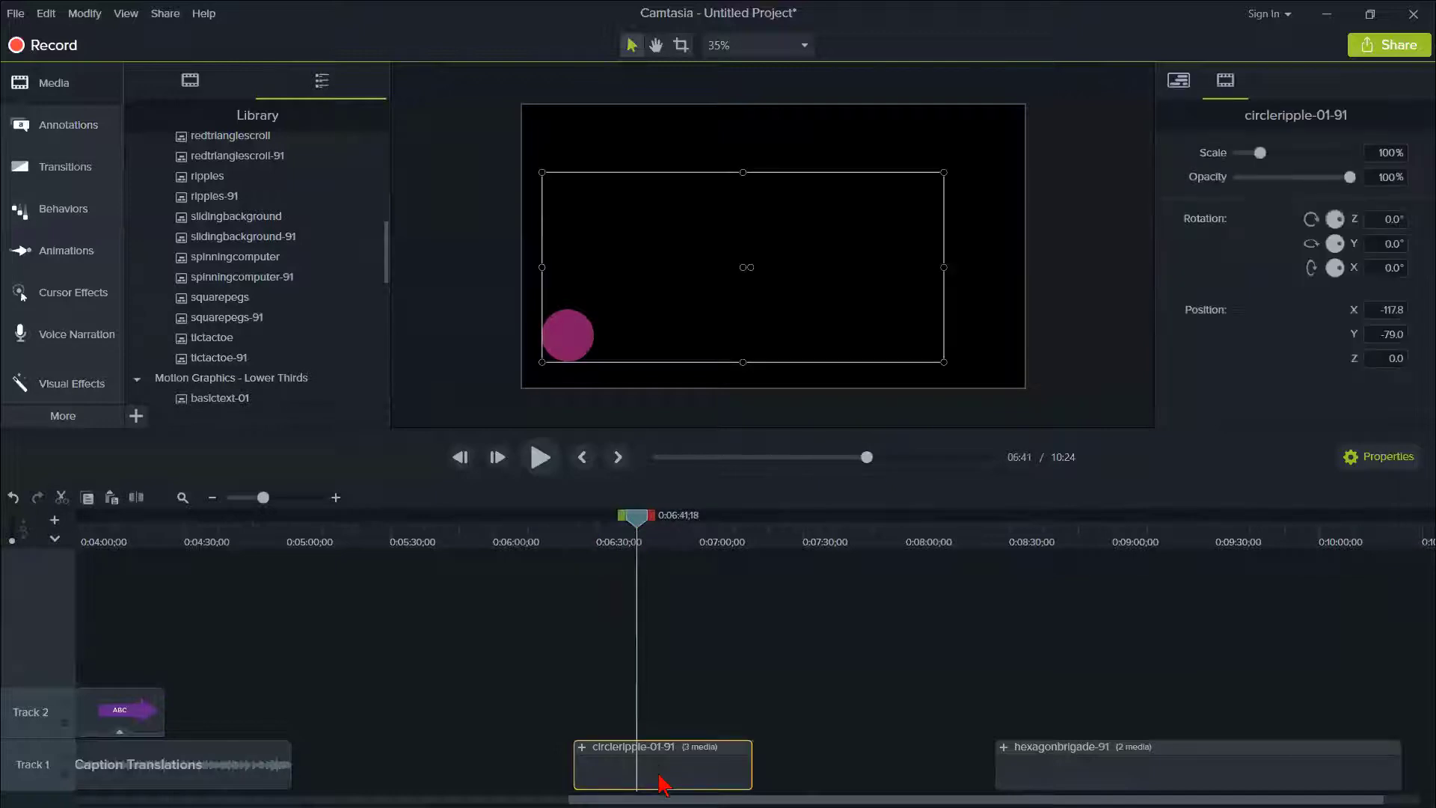
{"action": "left_click", "coordinate": [1179, 86]}
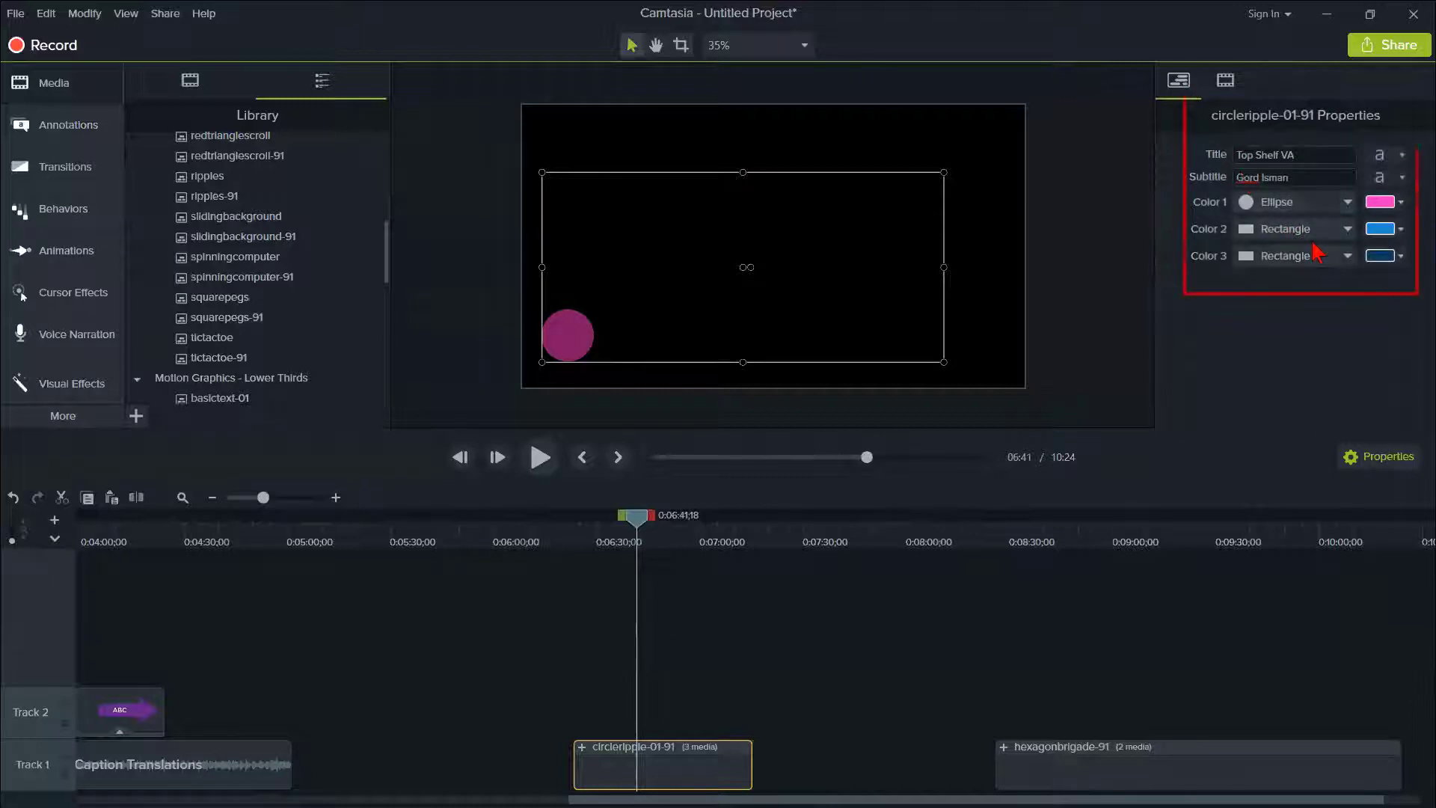
{"action": "left_click", "coordinate": [582, 747]}
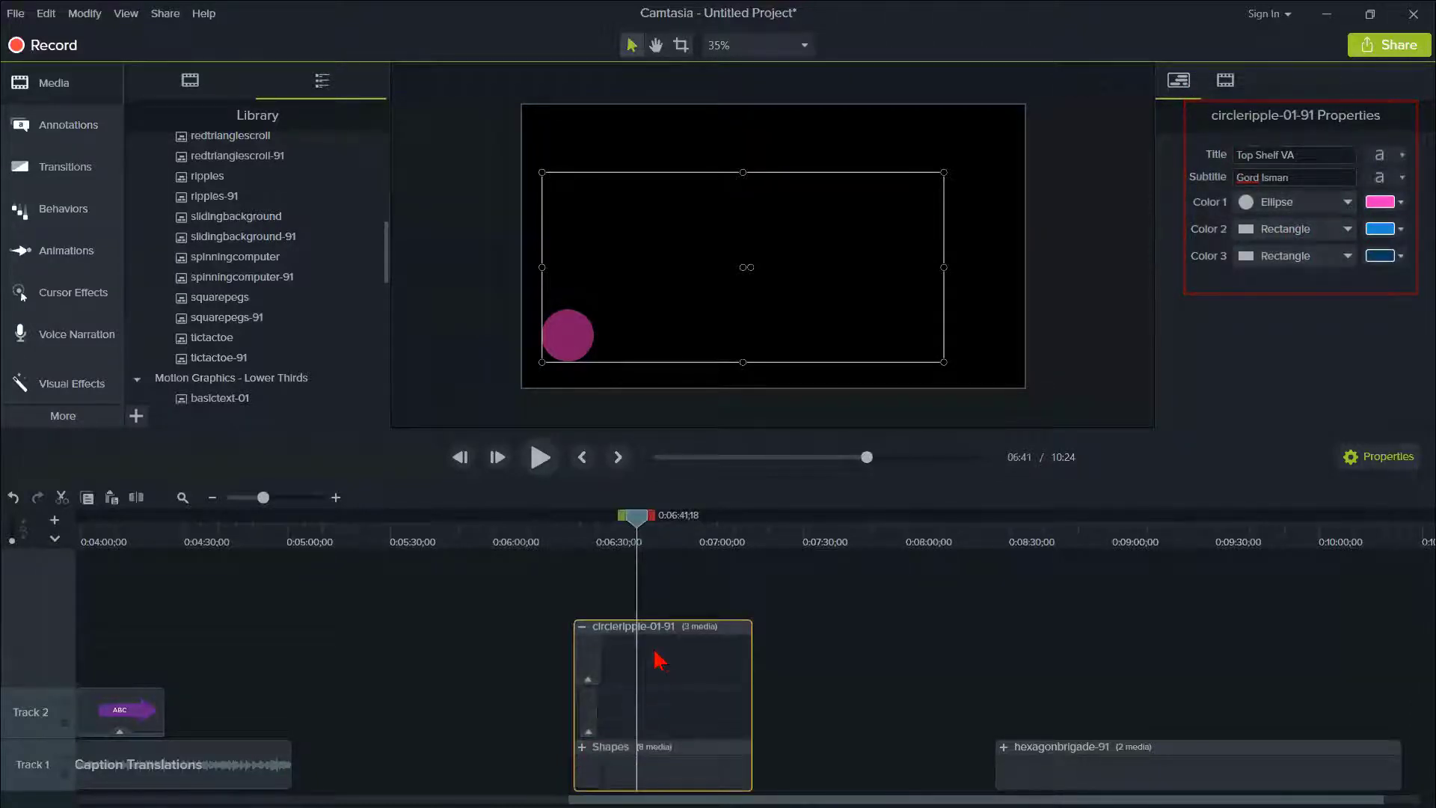
{"action": "left_click", "coordinate": [582, 627]}
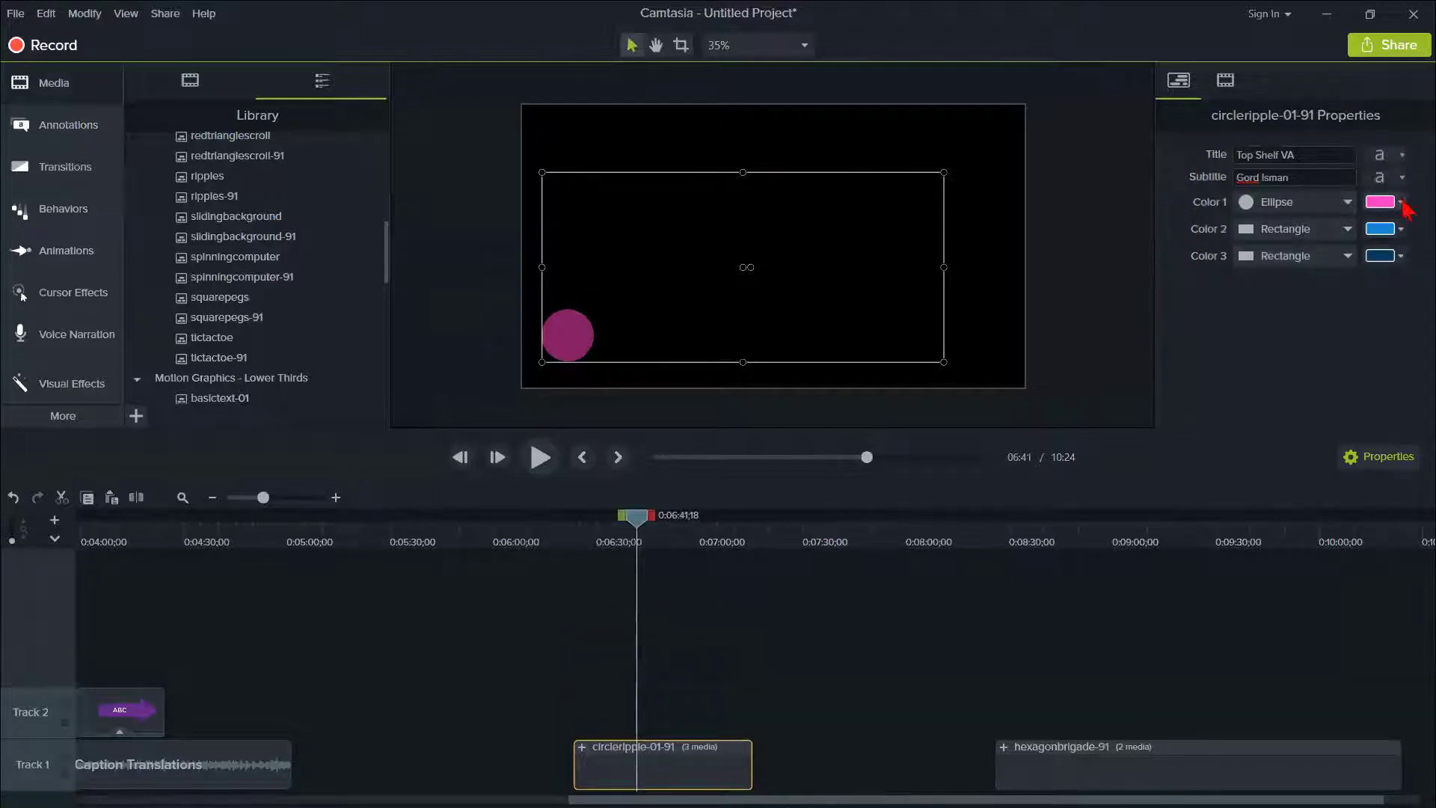
- Replace the Title text of the circleripple-01-91 lower third with the presenter's full name
{"action": "left_click", "coordinate": [1271, 155]}
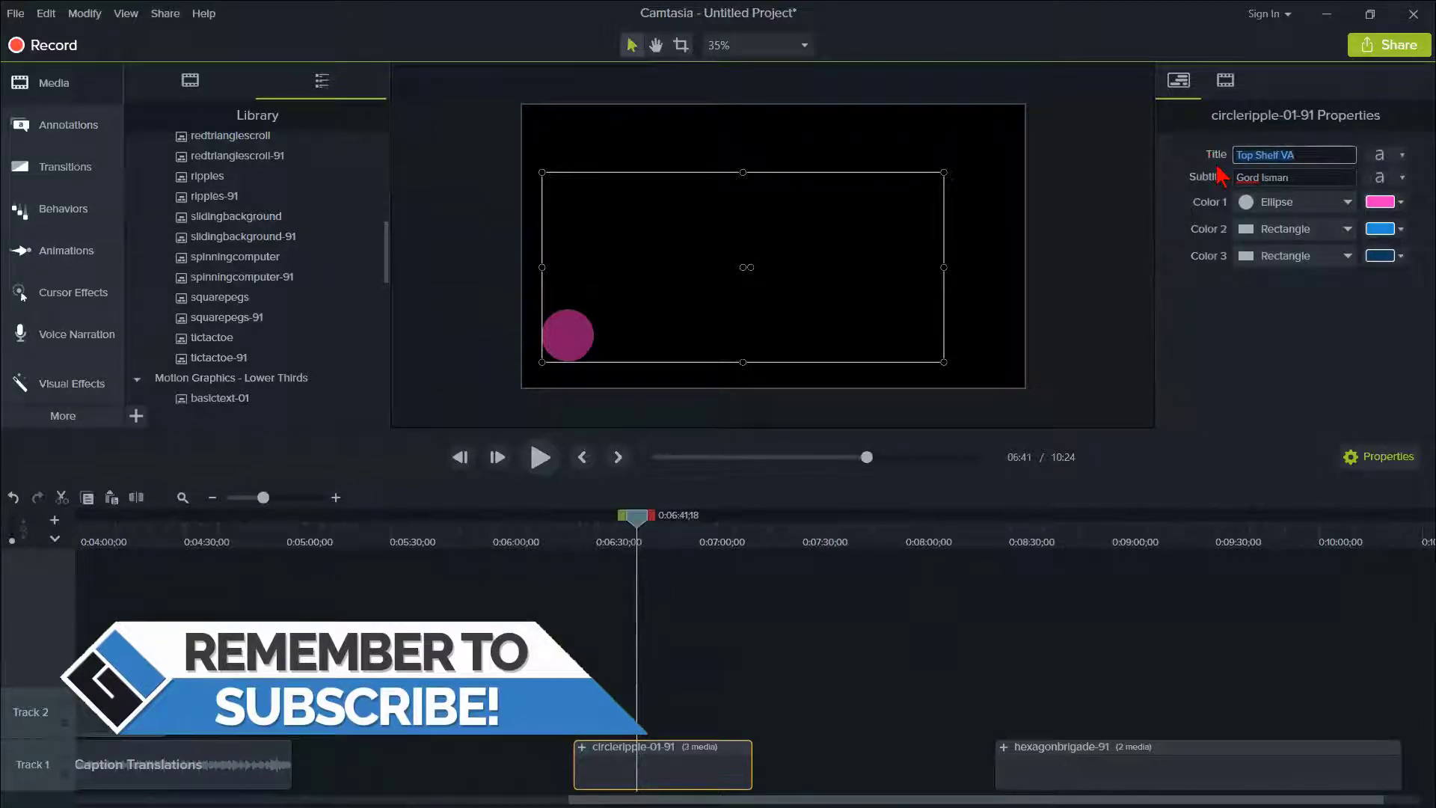
{"action": "type", "text": "Gord Isman"}
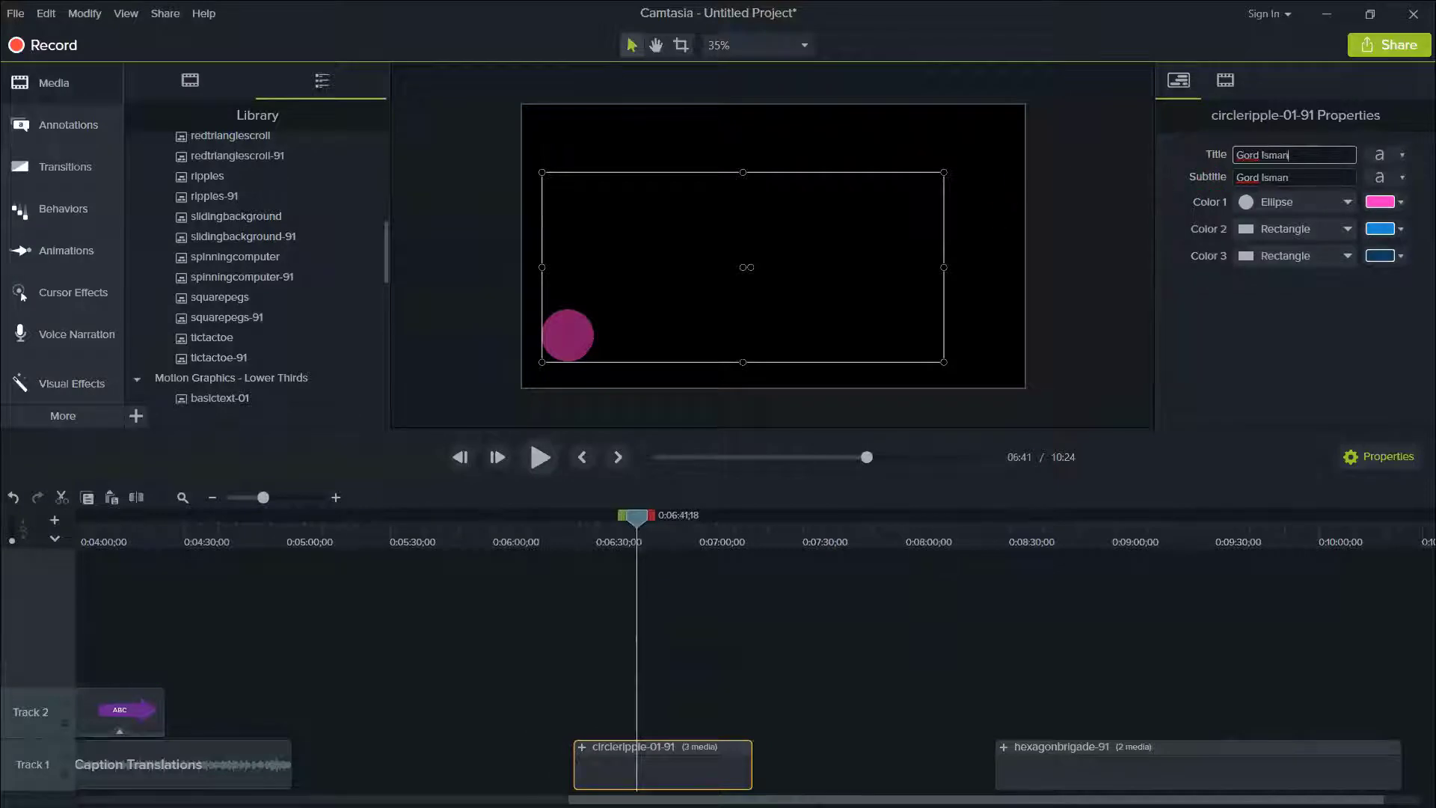
{"action": "key", "text": "Tab"}
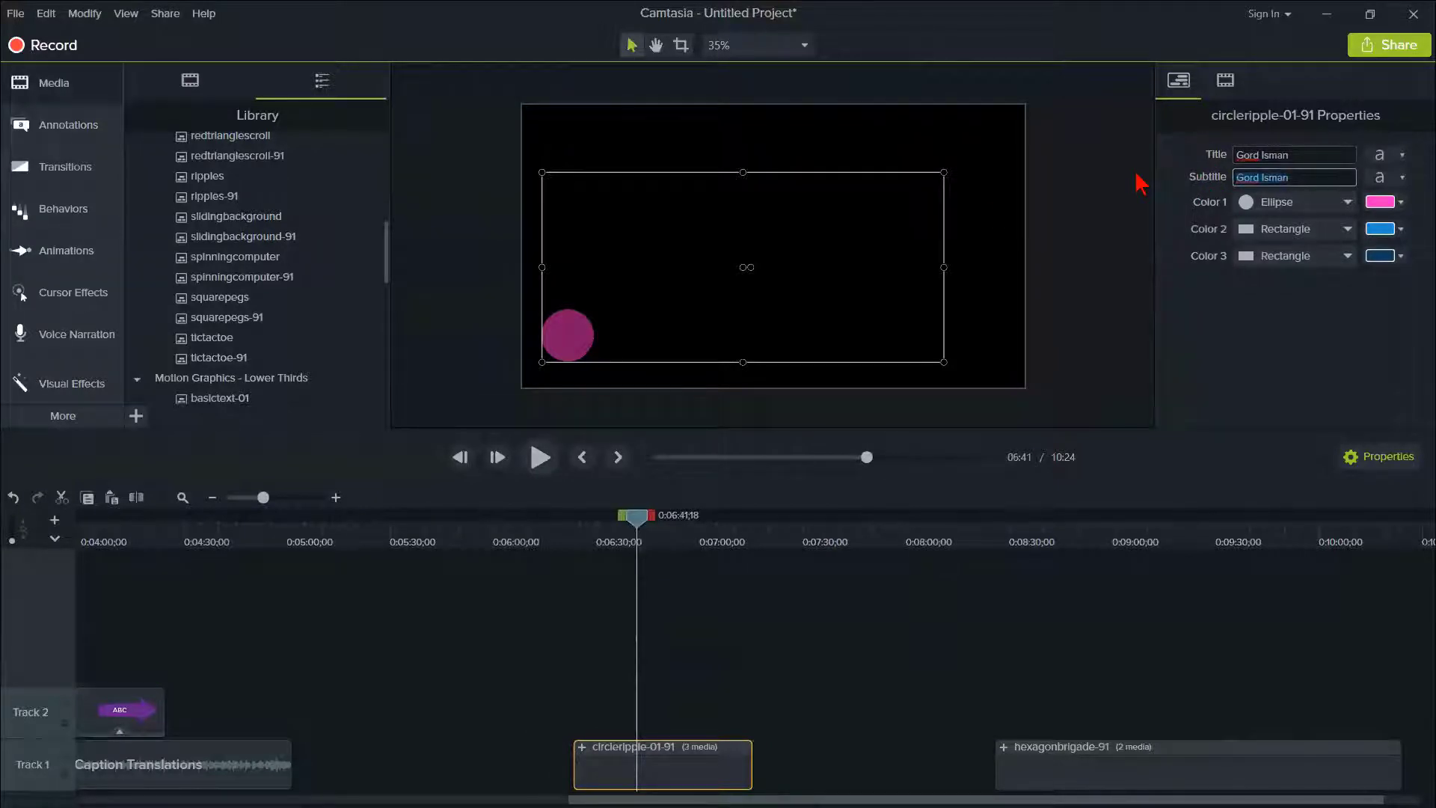
- Change Color 1, the ellipse, of the circleripple-01-91 lower third to blue (#2614CF)
{"action": "left_click", "coordinate": [1400, 202]}
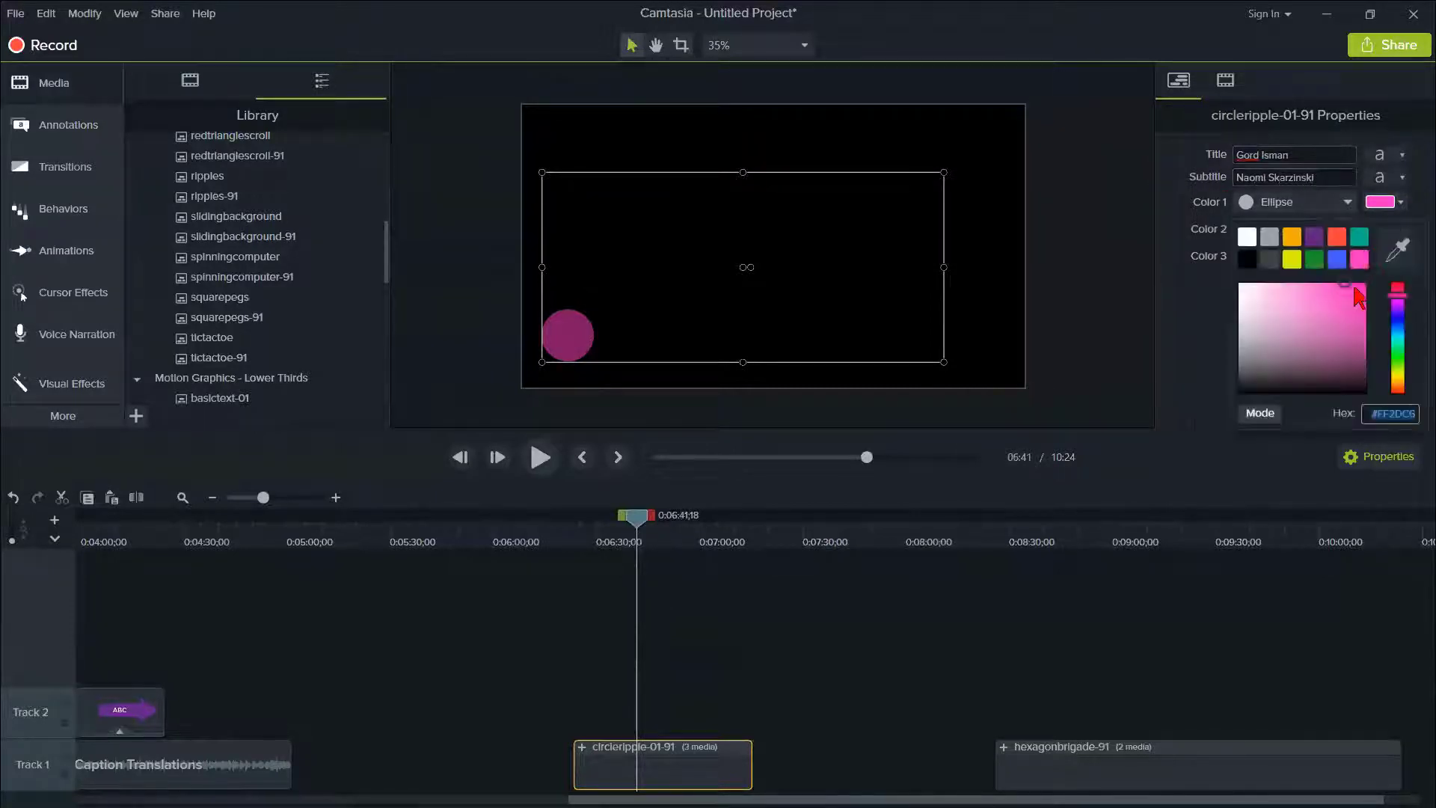
{"action": "left_click", "coordinate": [1396, 318]}
{"action": "left_click", "coordinate": [1357, 313]}
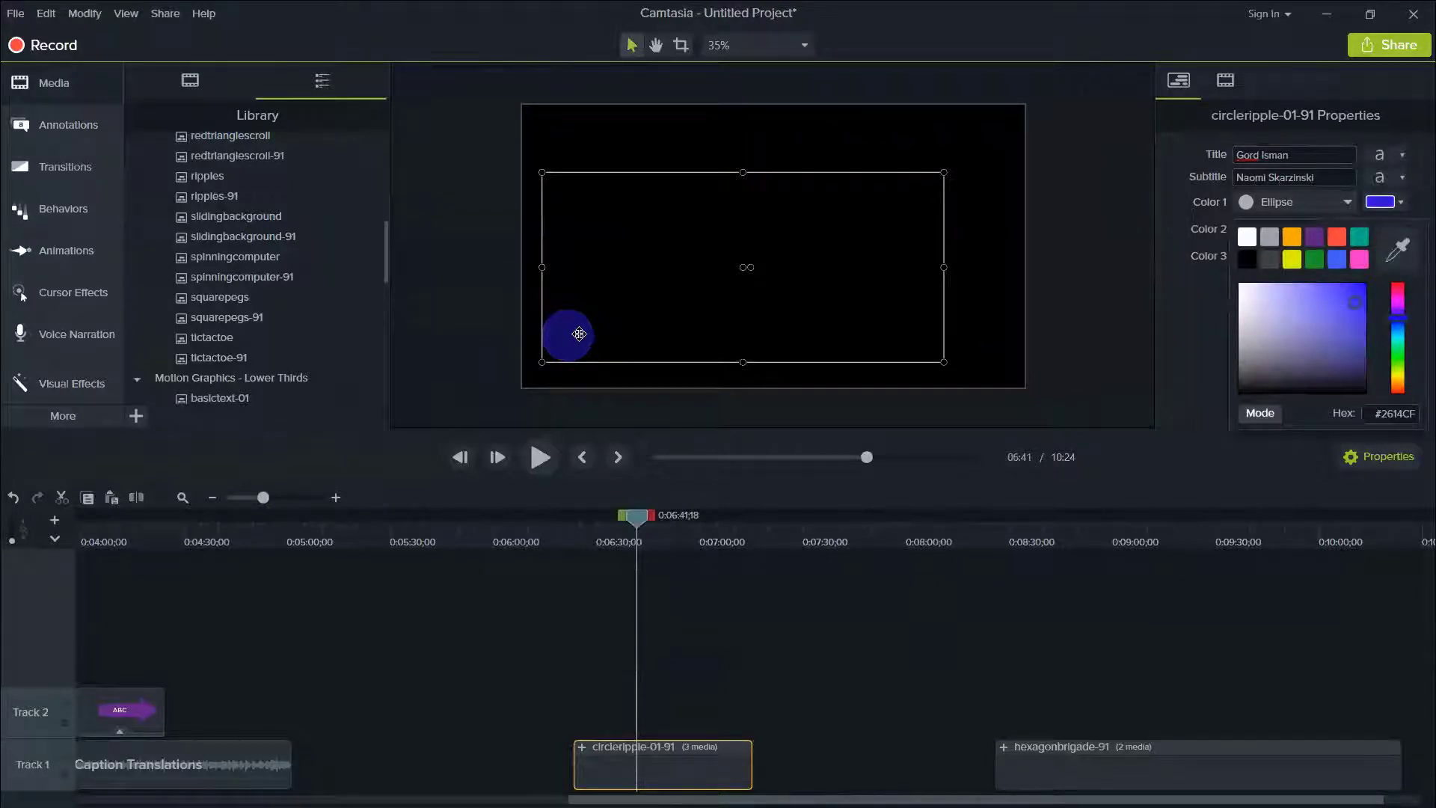
{"action": "left_click", "coordinate": [1193, 317]}
- Set Color 2 of the circleripple-01-91 lower third to pink and Color 3 to yellow
{"action": "left_click", "coordinate": [1399, 232]}
{"action": "left_click", "coordinate": [1362, 288]}
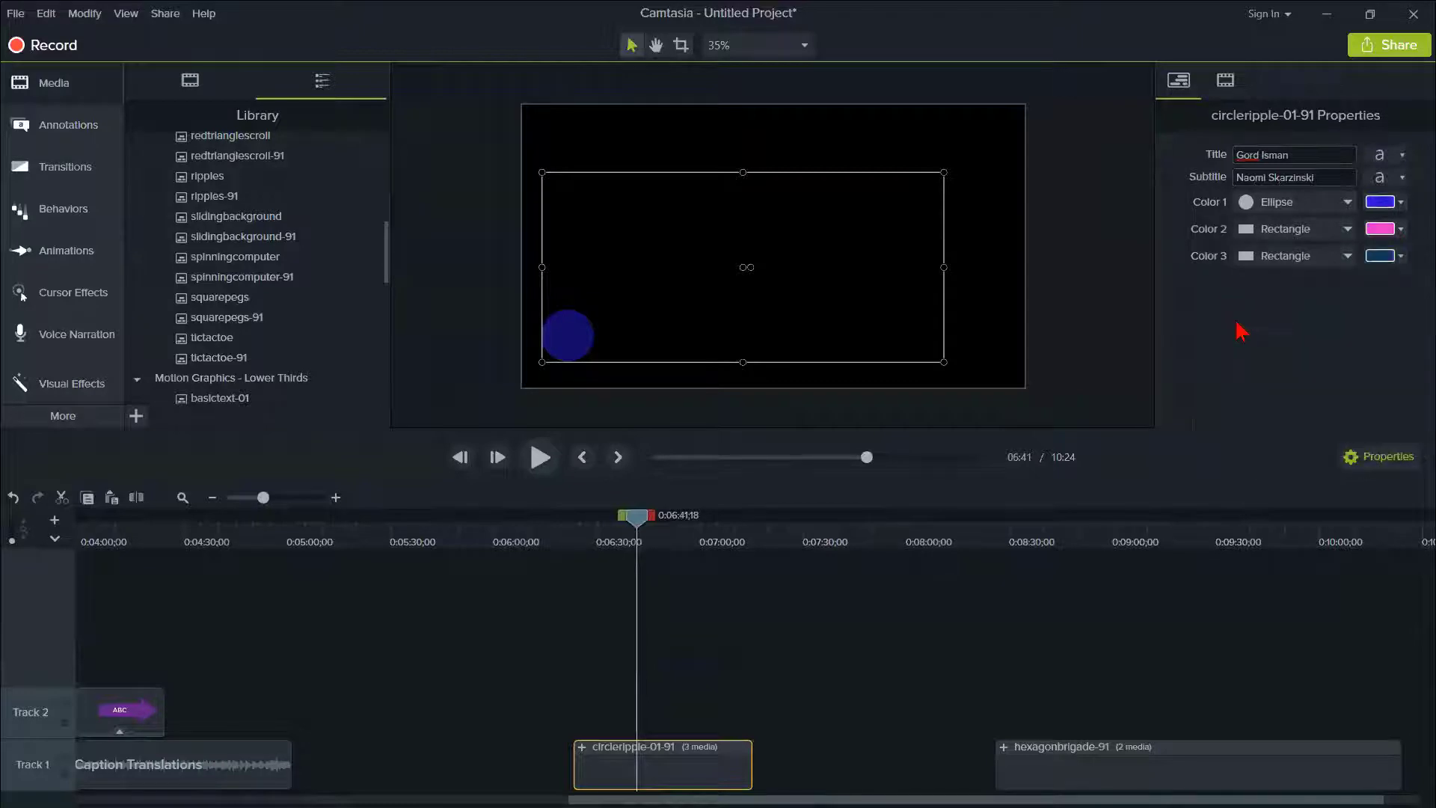
{"action": "left_click", "coordinate": [1400, 256]}
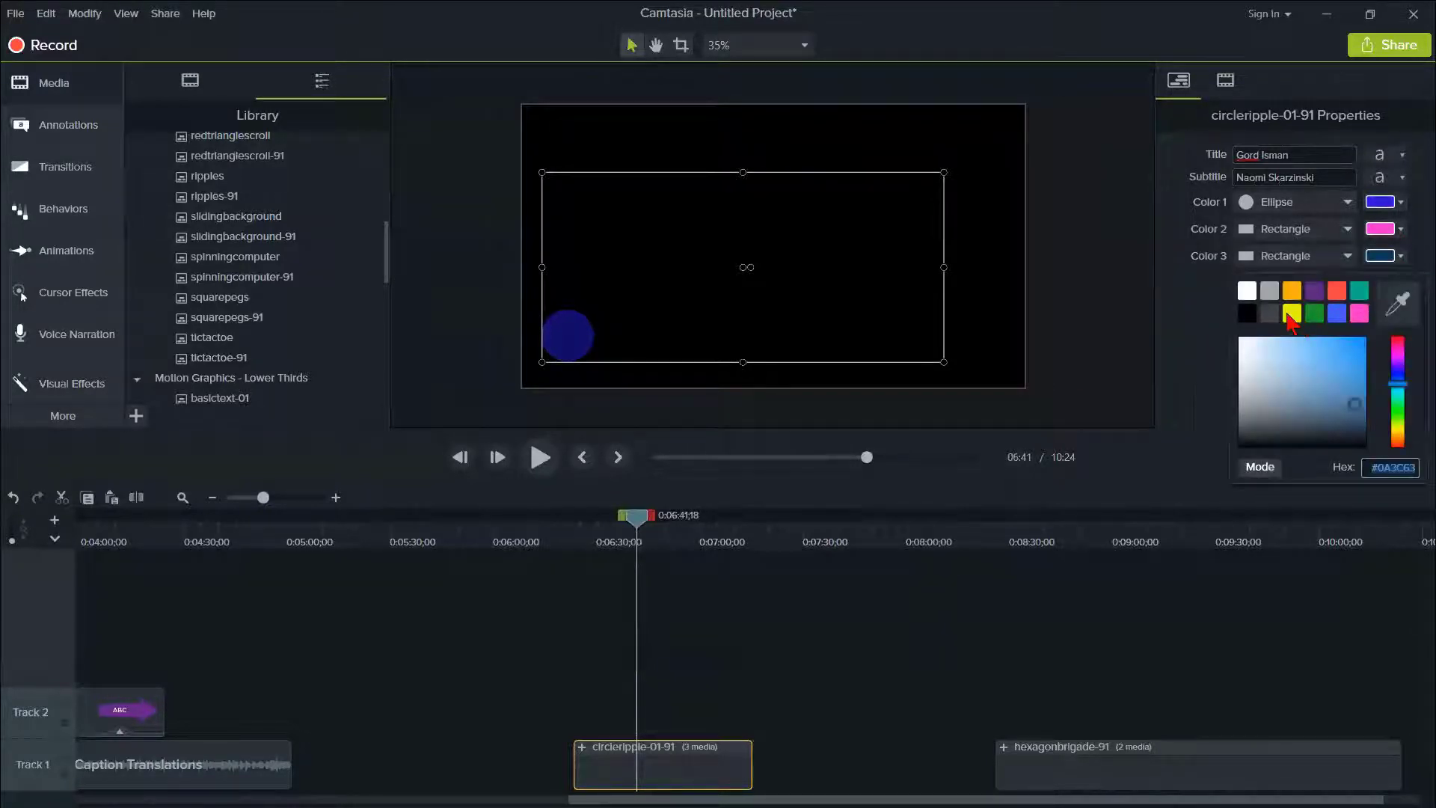
{"action": "left_click", "coordinate": [1291, 312]}
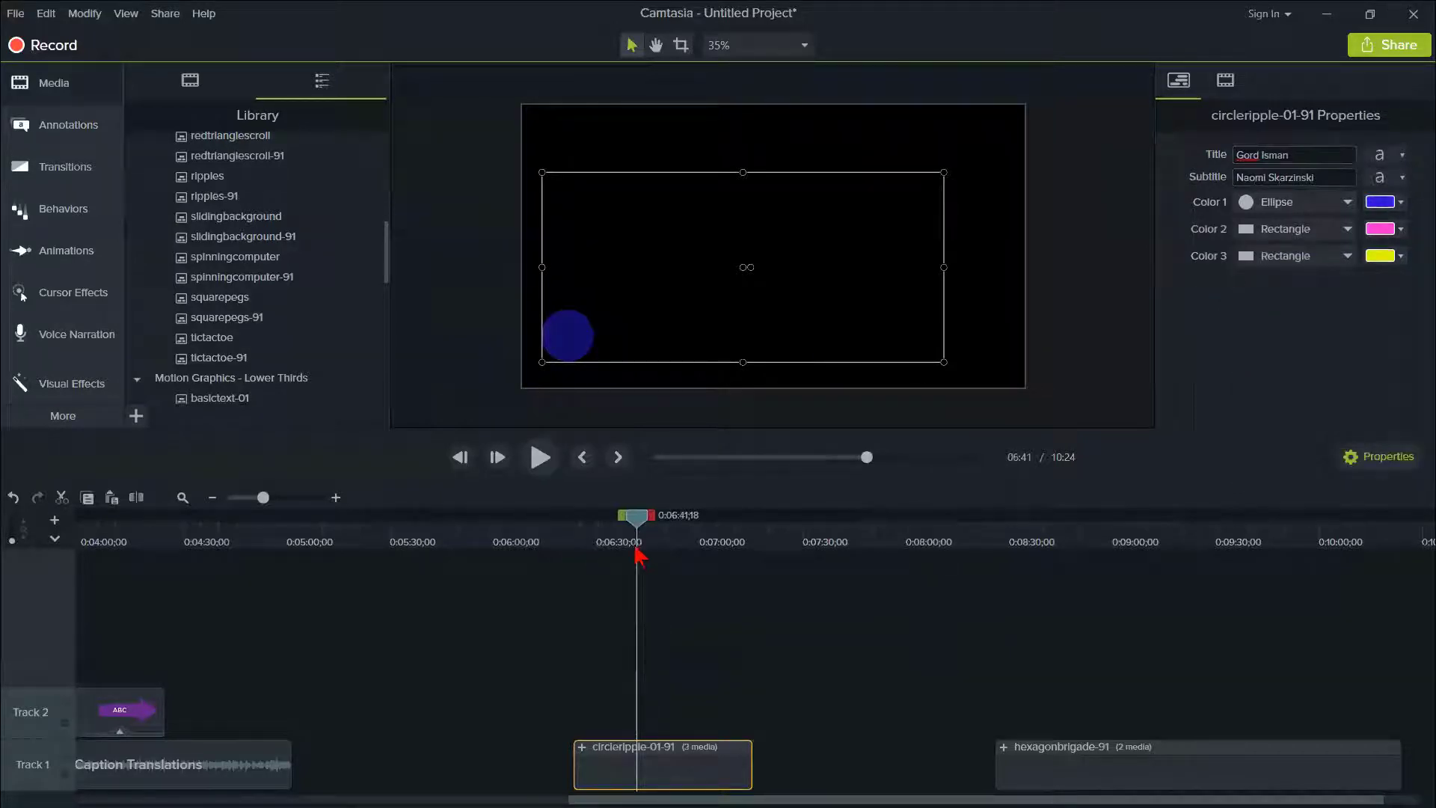
- Preview the recolored circleripple-01-91 lower third from the clip's start, and park the playhead at 0:06:34;13
{"action": "left_click_drag", "start_coordinate": [636, 531], "coordinate": [566, 550]}
{"action": "key", "text": "space"}
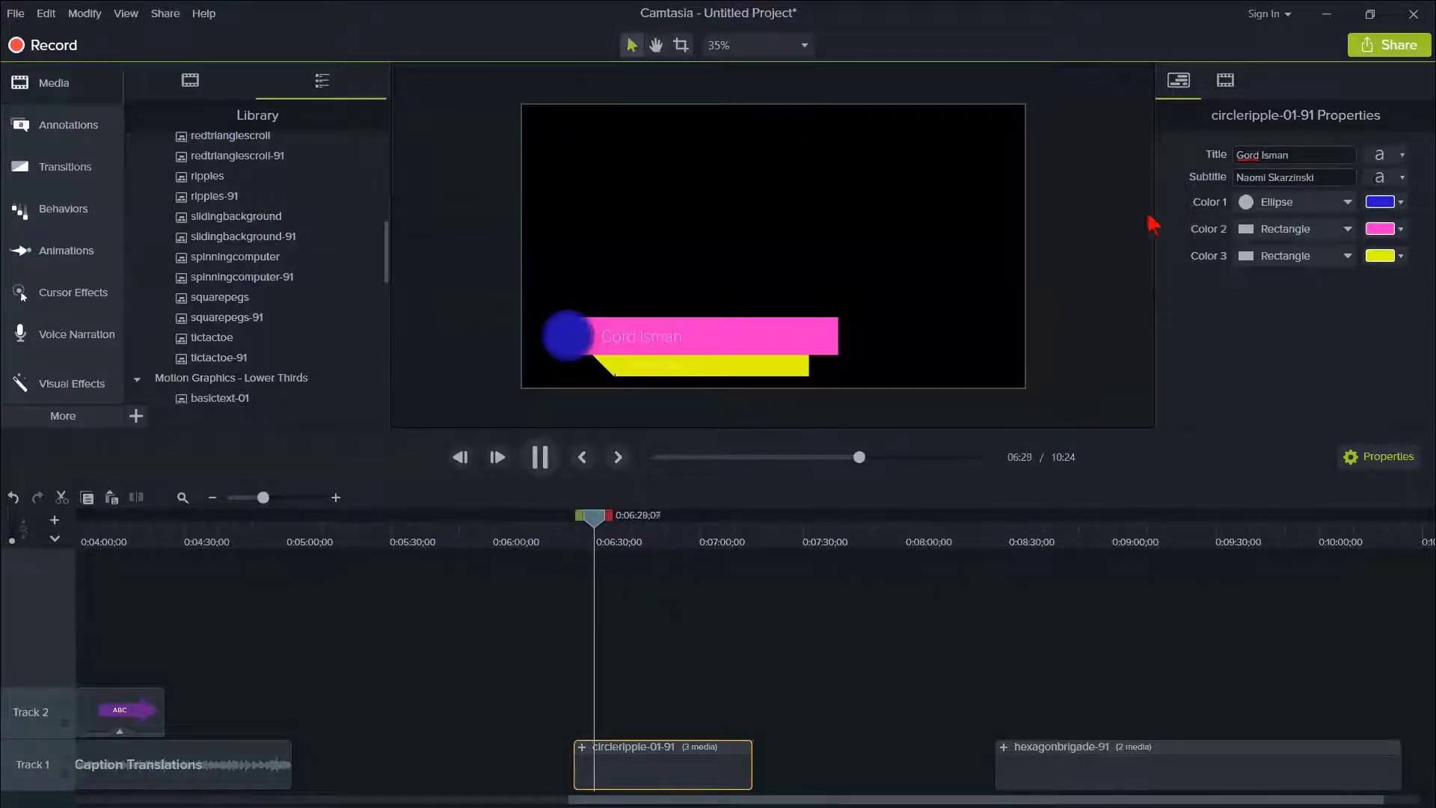
{"action": "key", "text": "space"}
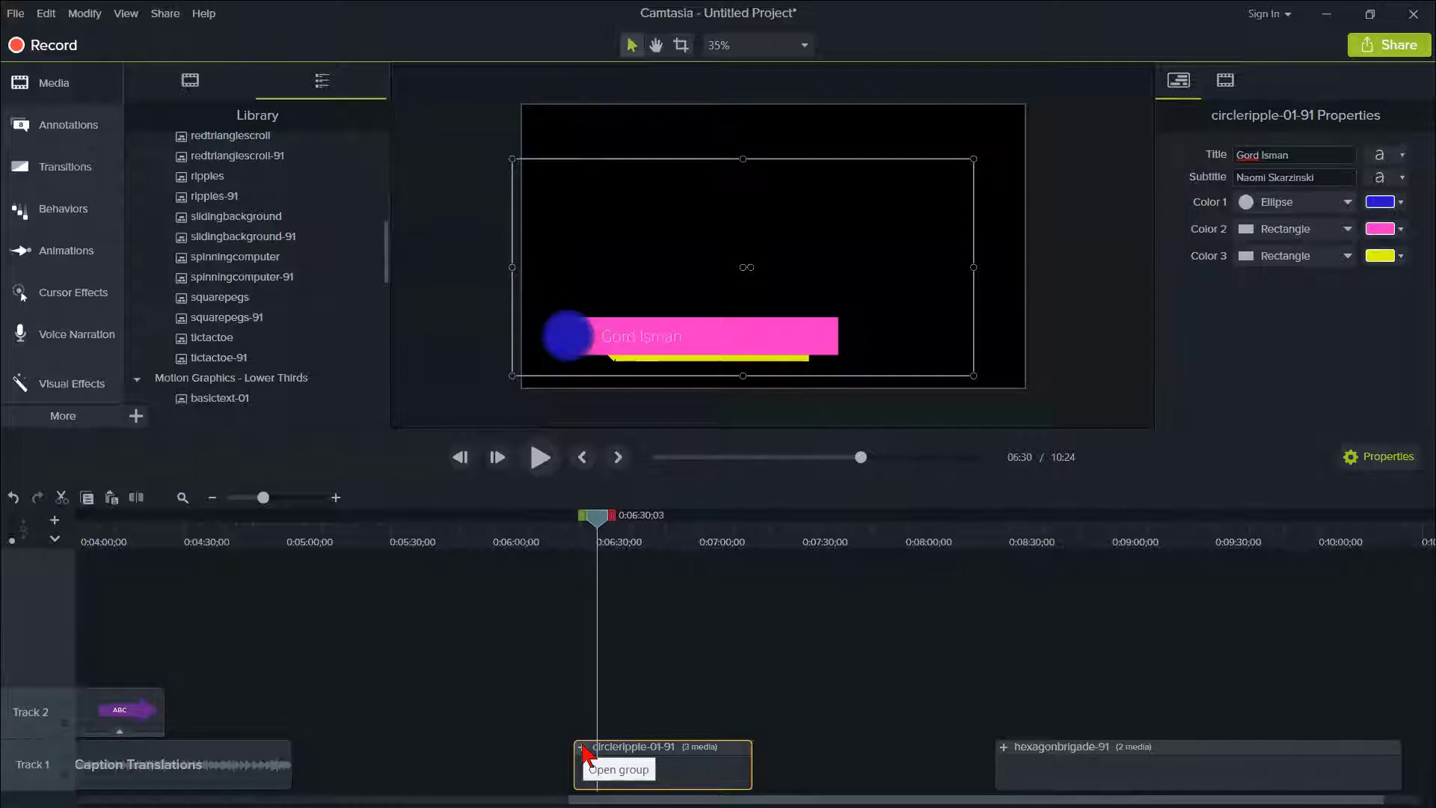
{"action": "left_click_drag", "start_coordinate": [603, 522], "coordinate": [616, 528]}
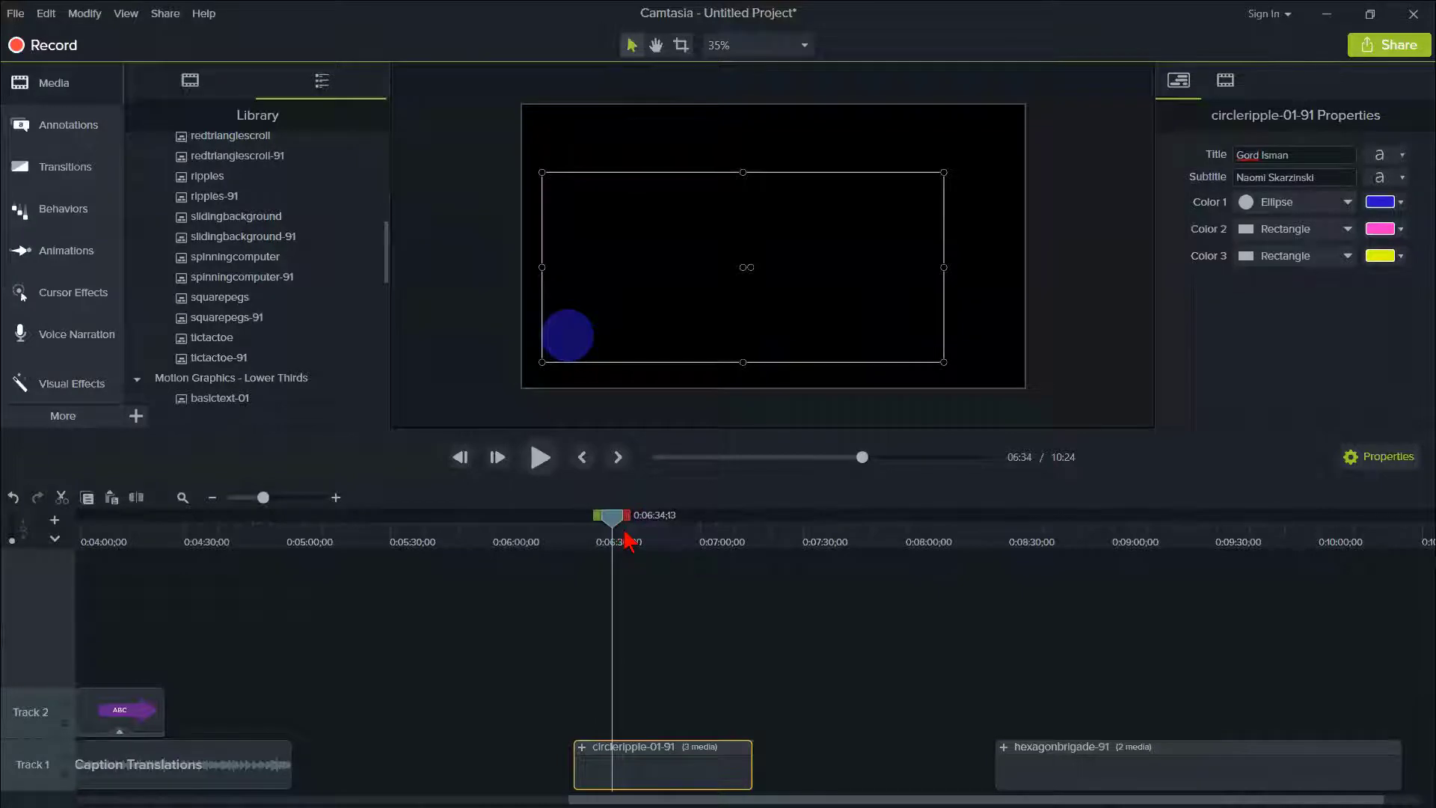
- Expand the circleripple-01-91 group and its Shapes subgroup to examine the individual shape layers, and close the group again
{"action": "left_click", "coordinate": [582, 746]}
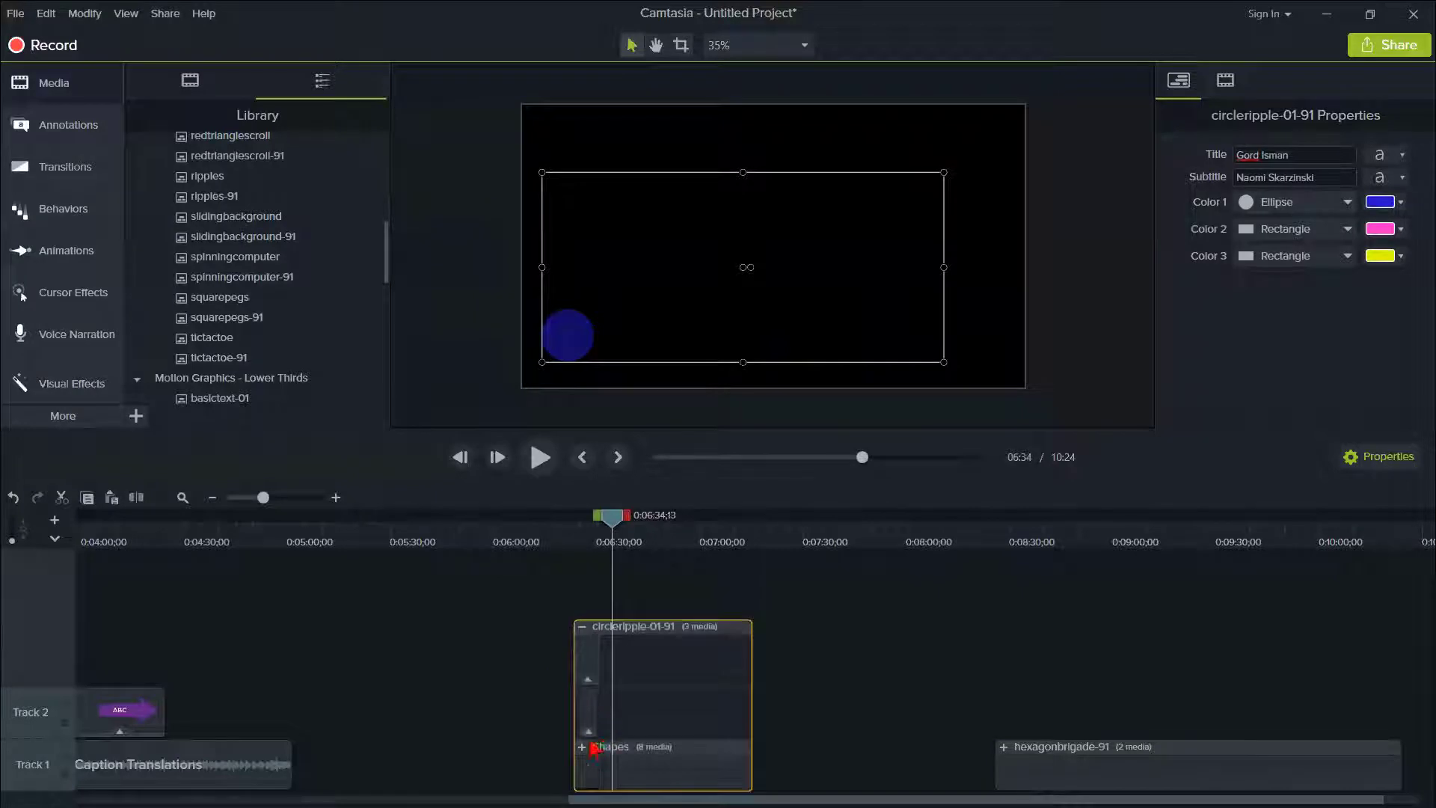
{"action": "left_click", "coordinate": [584, 761]}
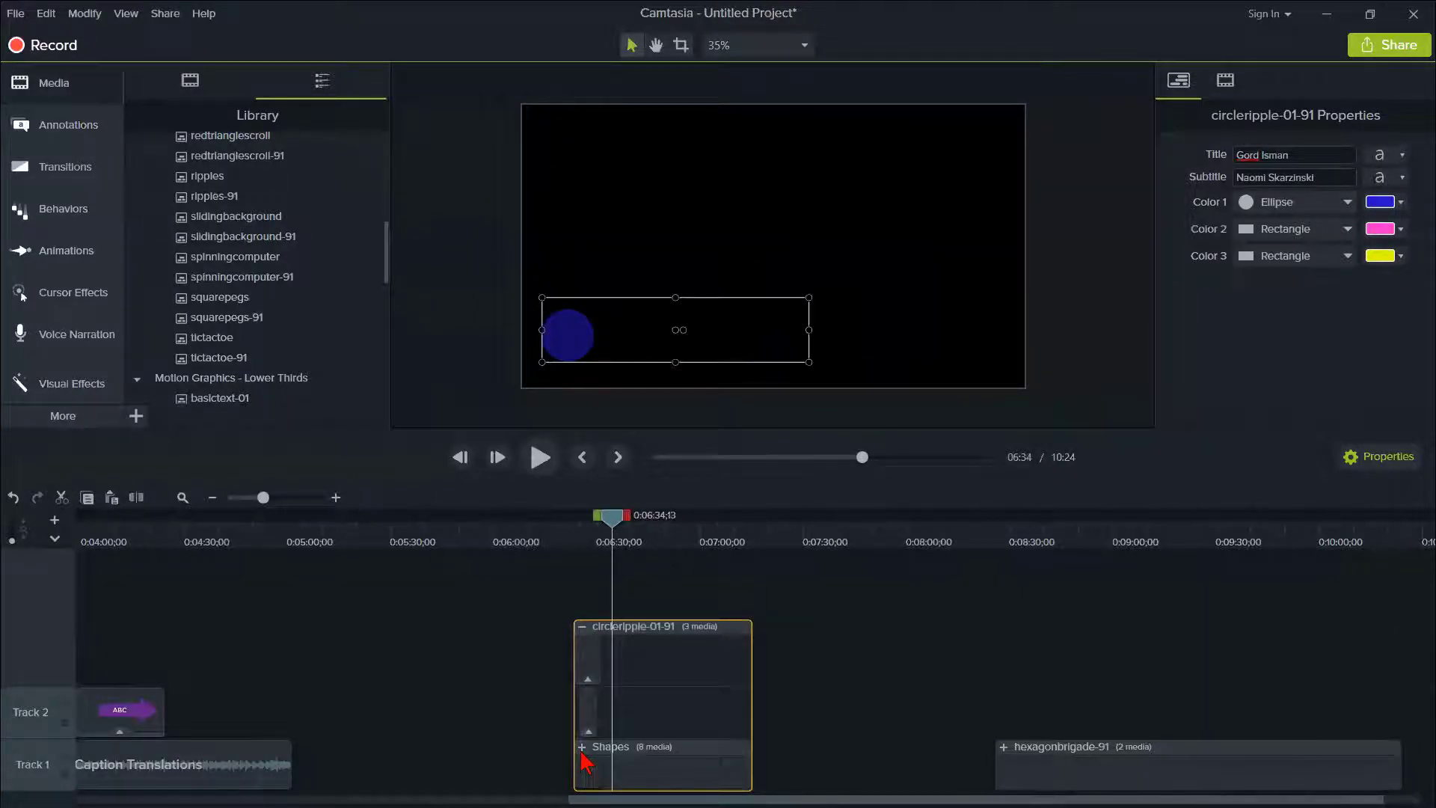
{"action": "left_click", "coordinate": [582, 751]}
{"action": "left_click_drag", "start_coordinate": [636, 430], "coordinate": [636, 275]}
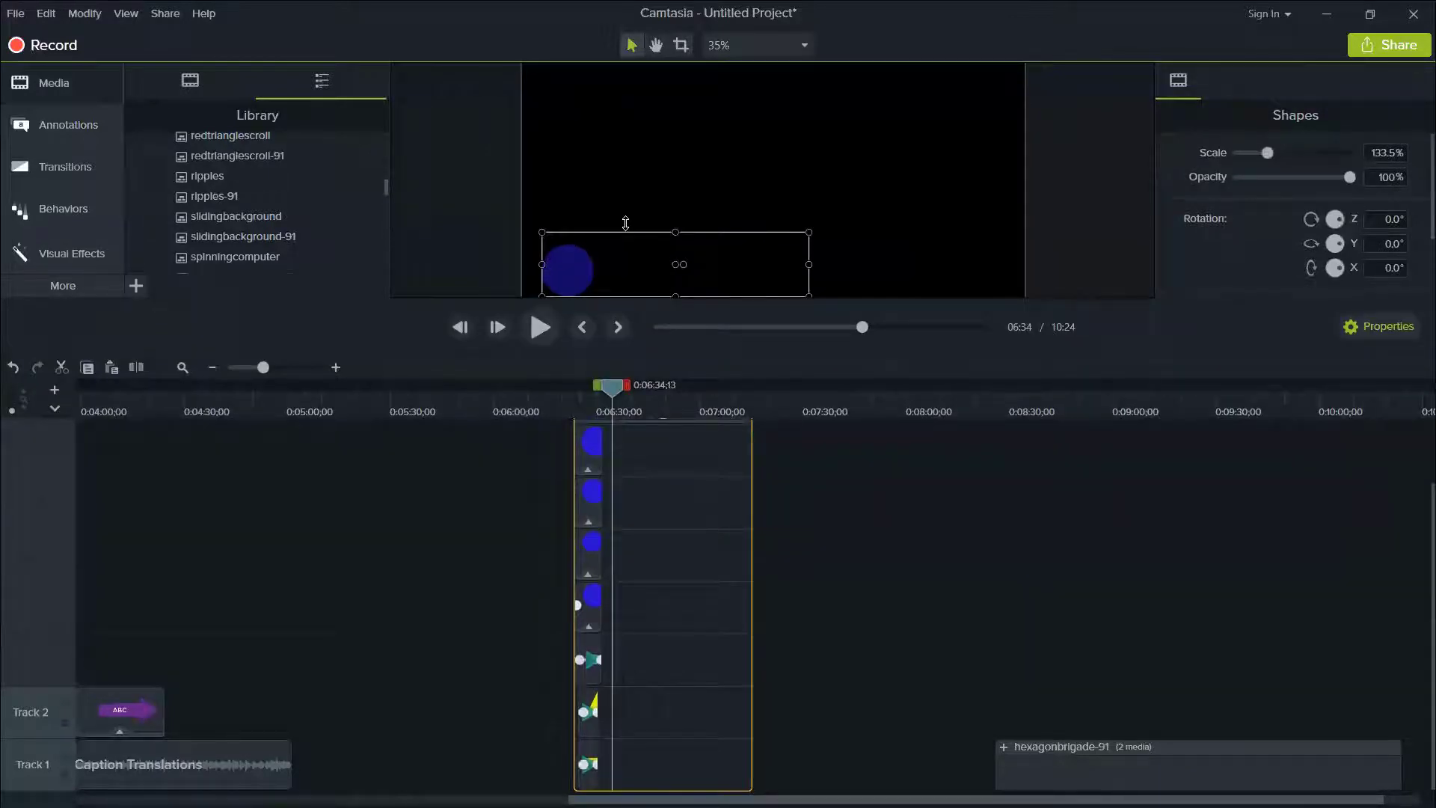
{"action": "scroll", "coordinate": [666, 606], "scroll_direction": "up", "scroll_amount": 2}
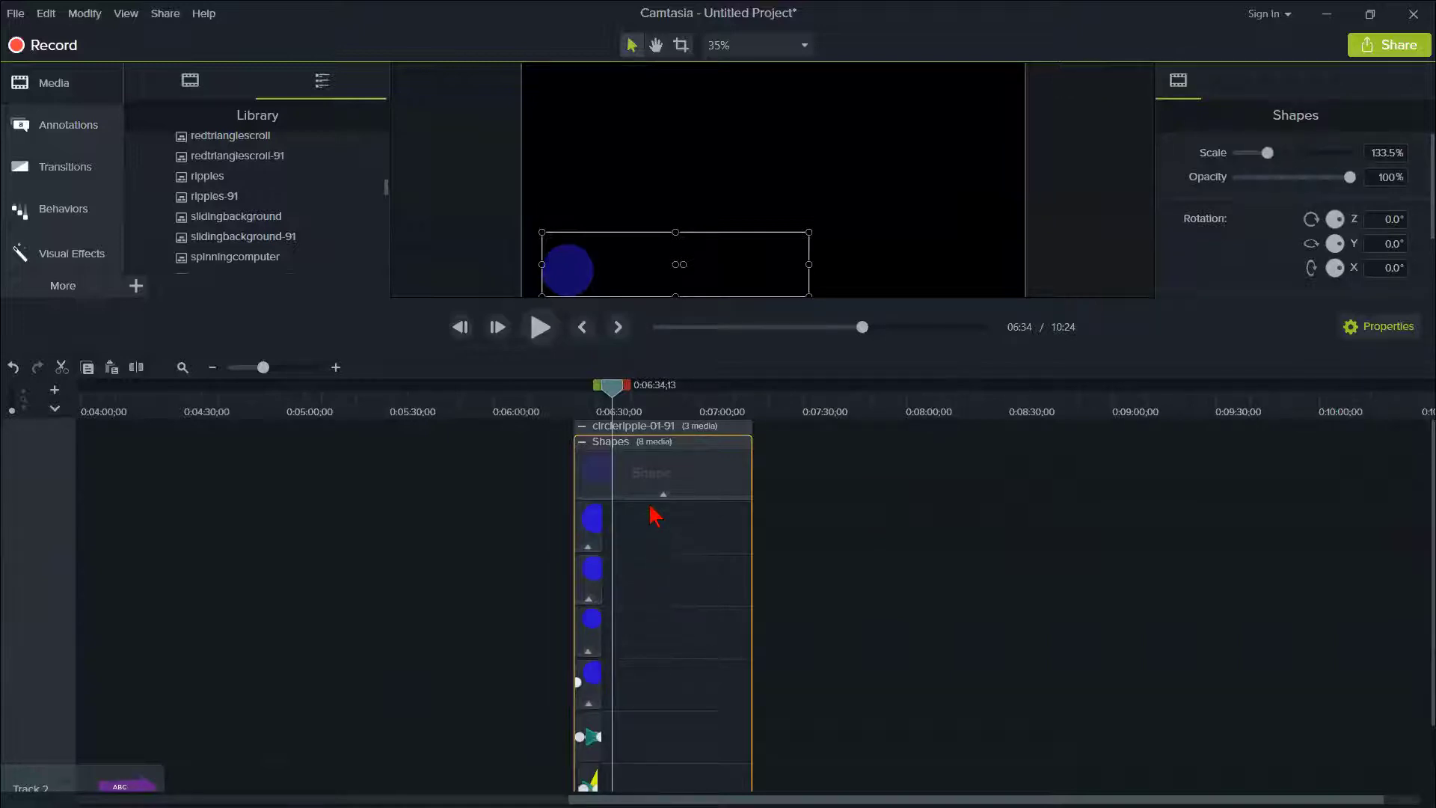
{"action": "left_click", "coordinate": [582, 427]}
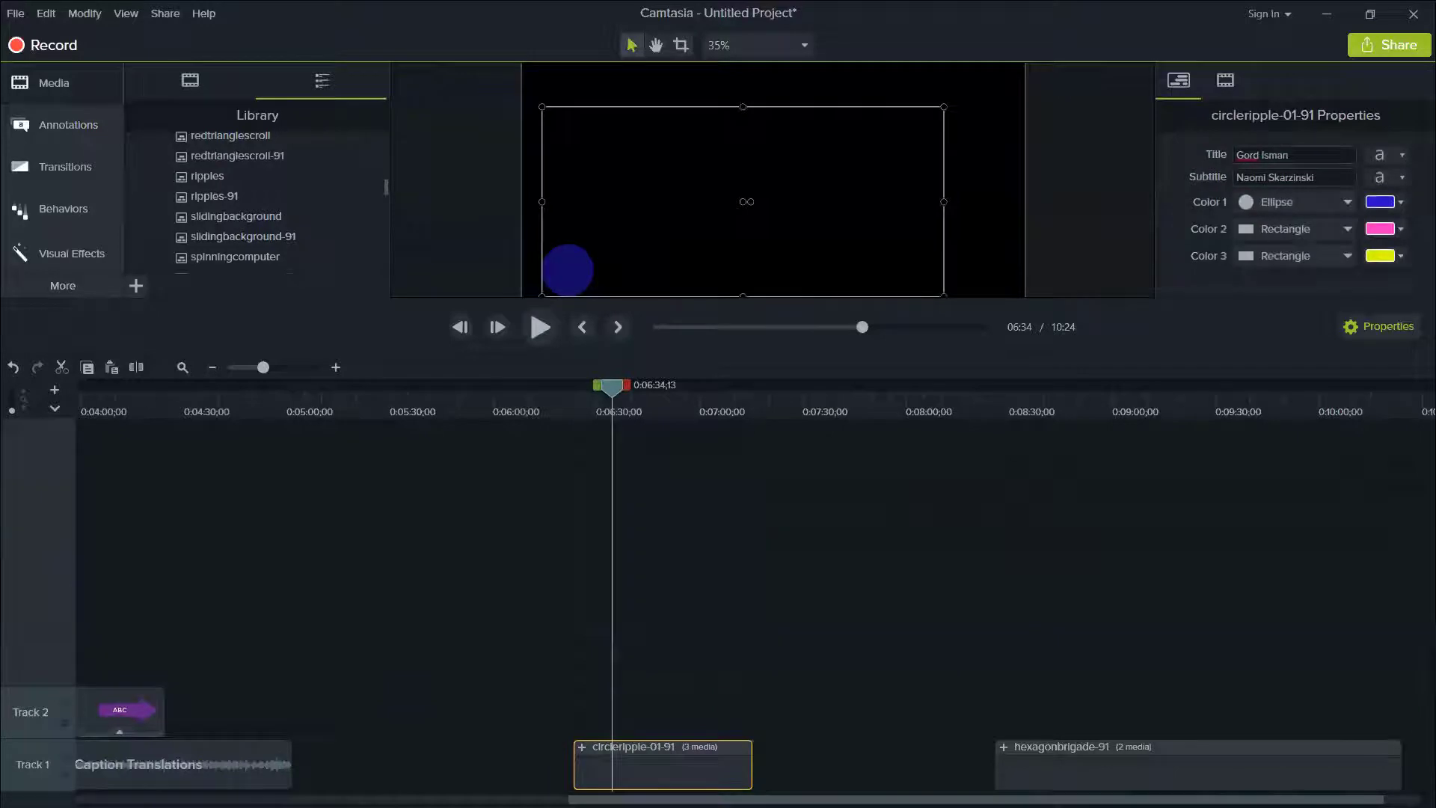
{"action": "left_click_drag", "start_coordinate": [477, 300], "coordinate": [478, 449]}
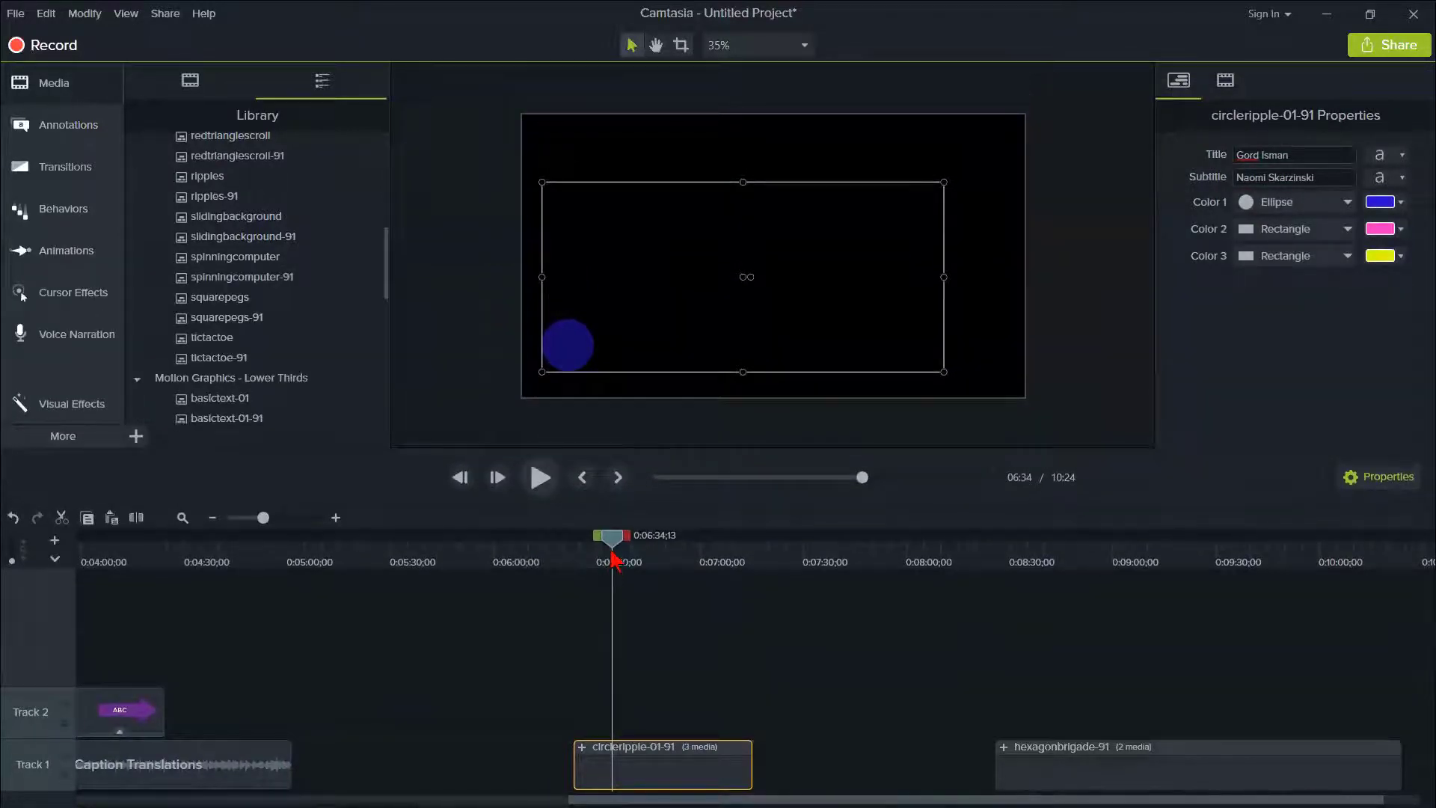
- Recolor the hexagonbrigade-91 motion graphic, with the playhead at 0:08:53;11, setting Color 1 to bright blue-violet and Color 2 to purple
{"action": "left_click_drag", "start_coordinate": [611, 570], "coordinate": [1092, 576]}
{"action": "left_click", "coordinate": [1108, 770]}
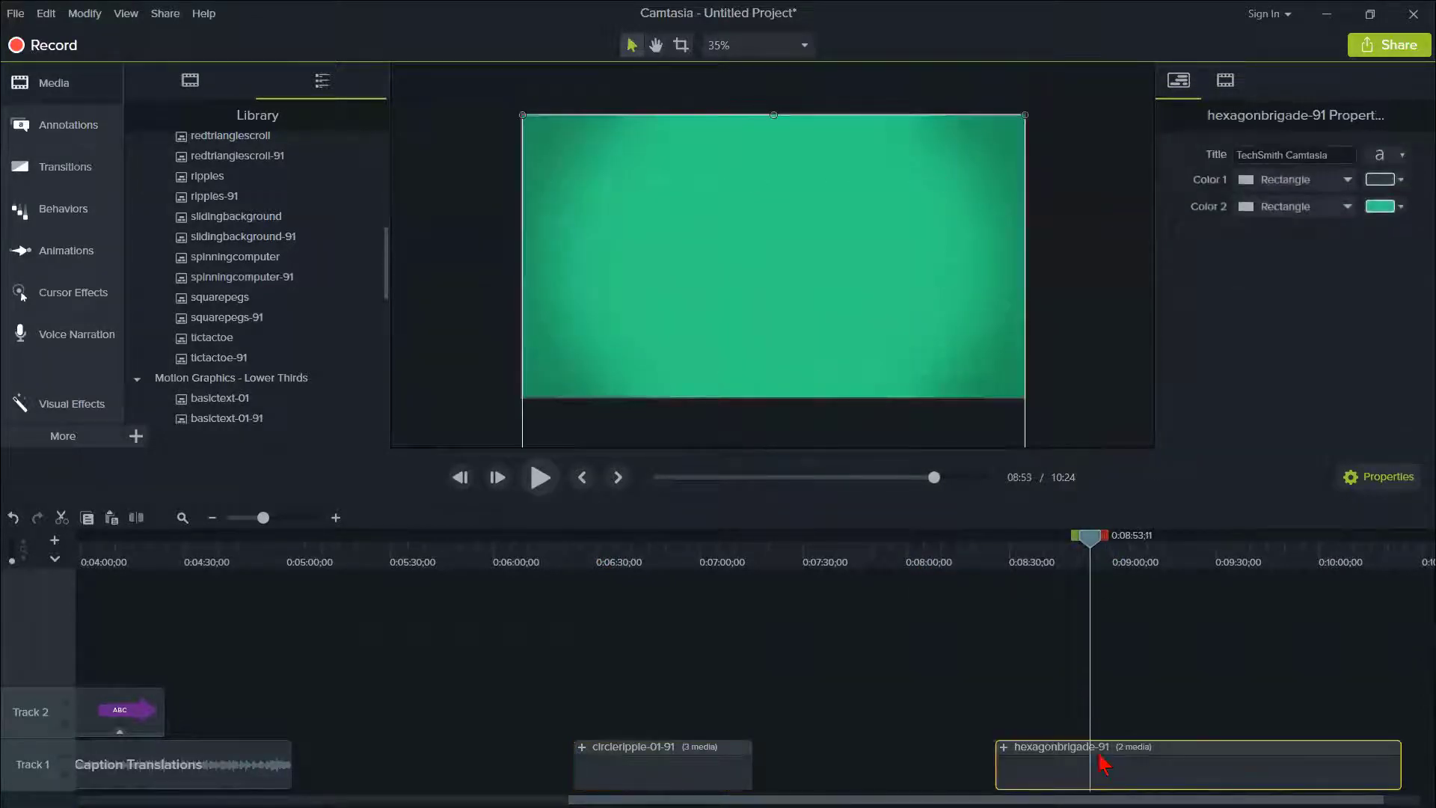
{"action": "left_click", "coordinate": [1392, 208]}
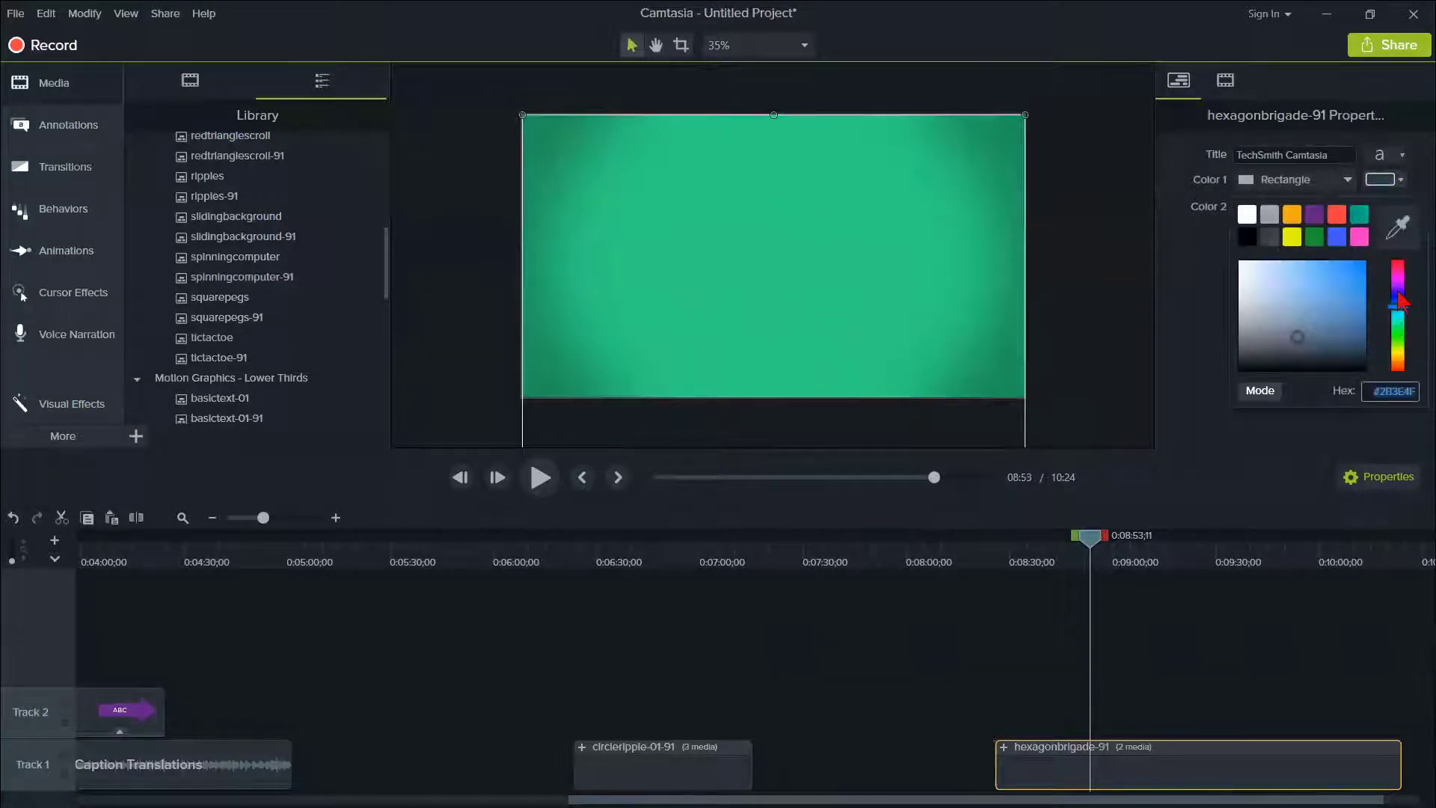
{"action": "left_click_drag", "start_coordinate": [1400, 301], "coordinate": [1398, 293]}
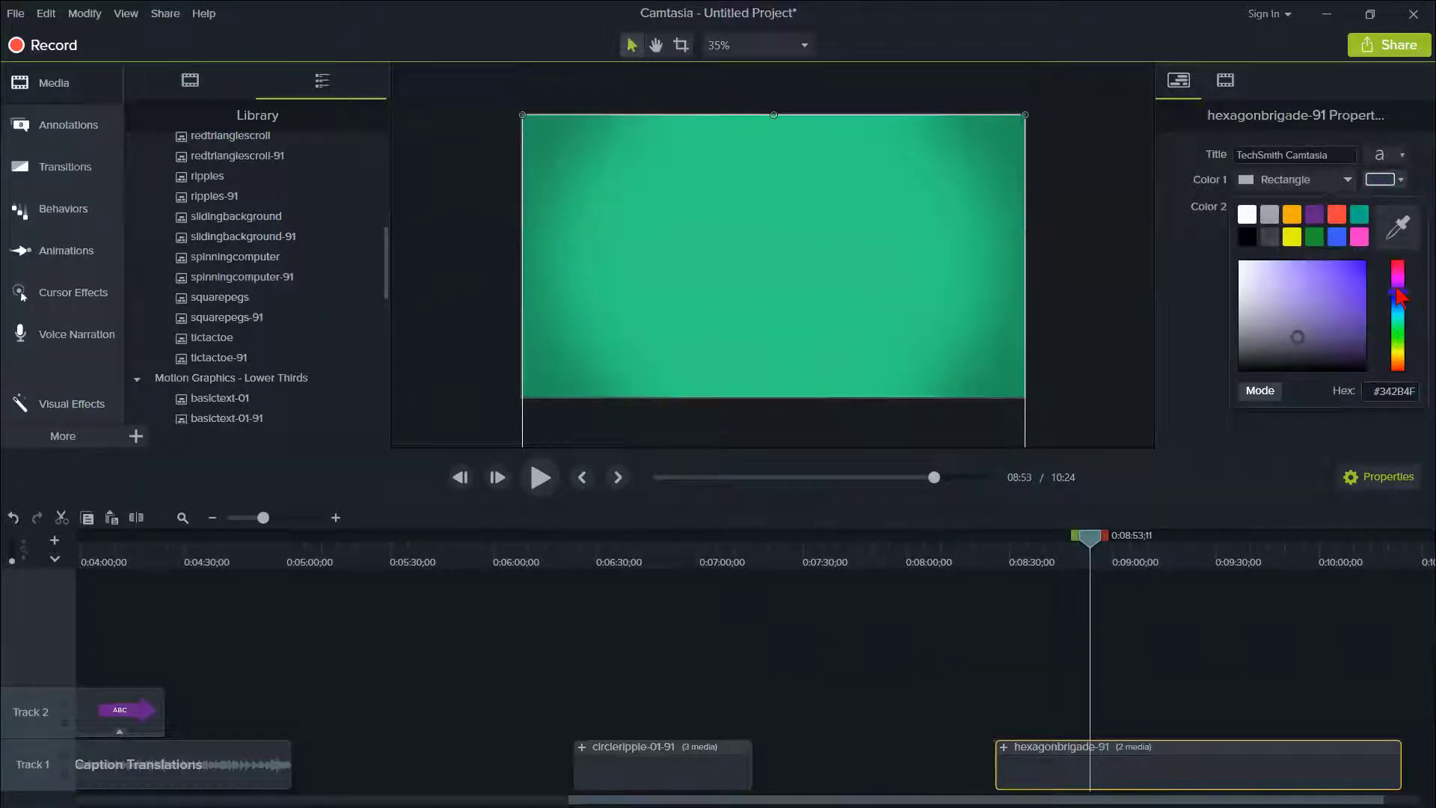
{"action": "left_click", "coordinate": [1170, 285]}
{"action": "left_click", "coordinate": [1401, 182]}
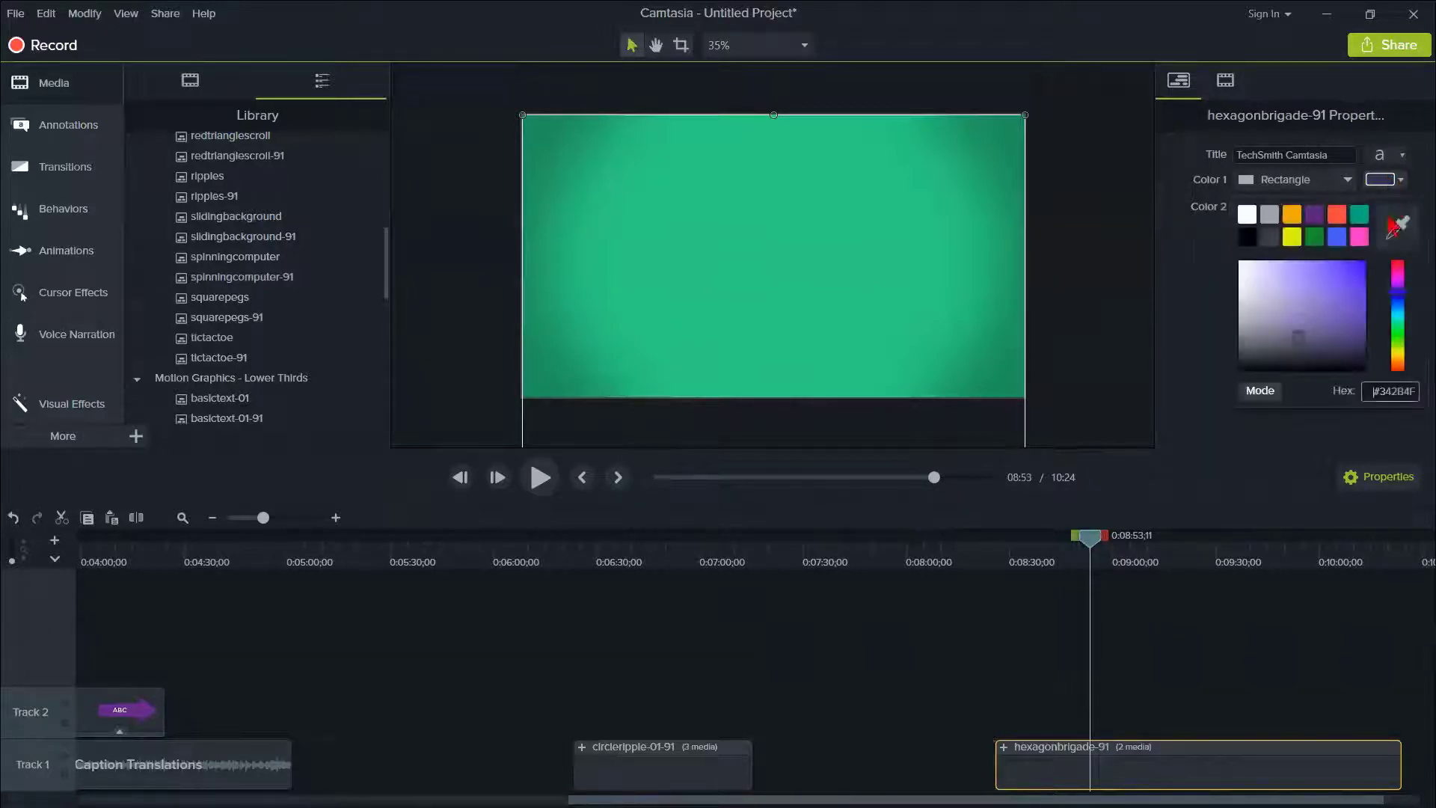
{"action": "left_click", "coordinate": [1361, 264]}
{"action": "left_click", "coordinate": [1193, 277]}
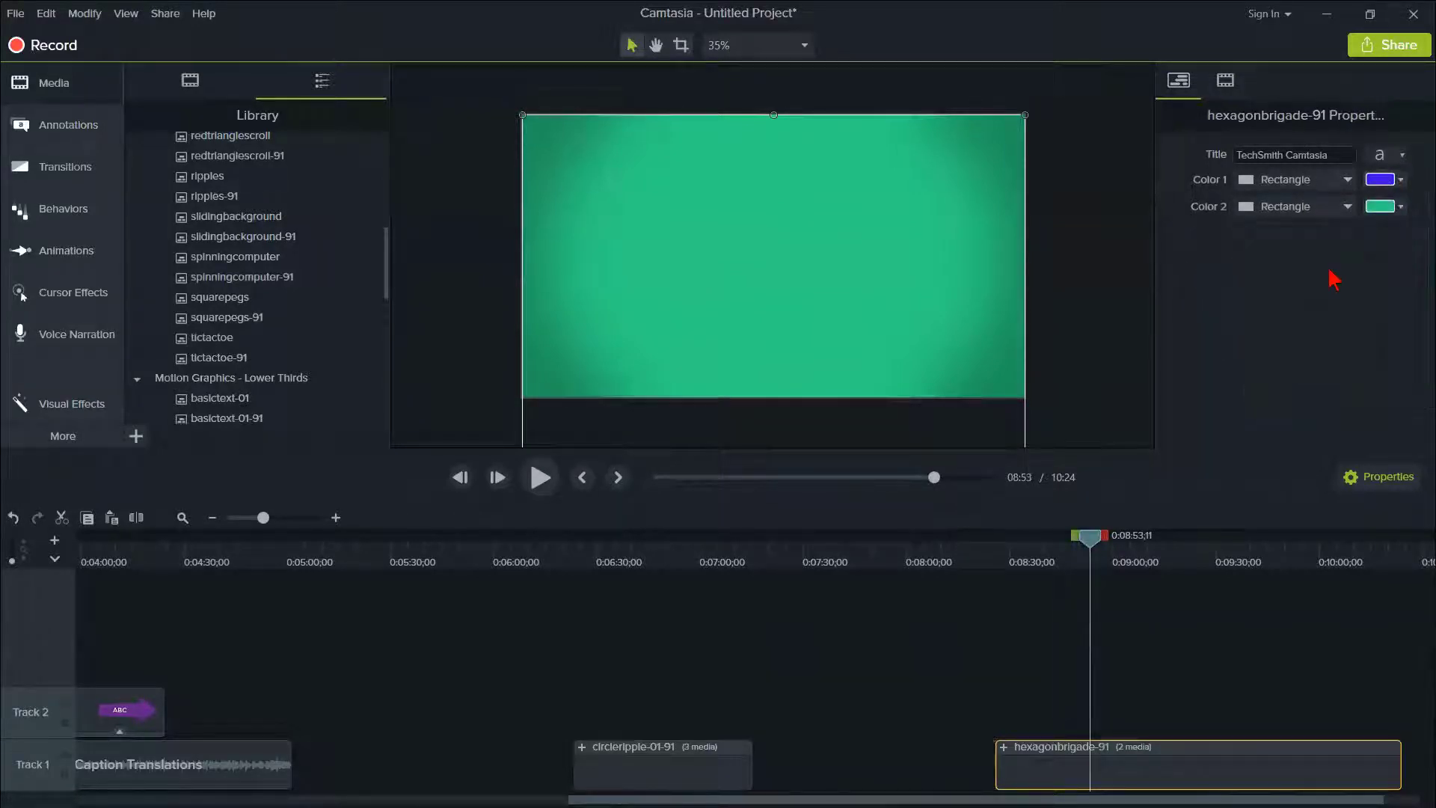
{"action": "left_click", "coordinate": [1400, 207]}
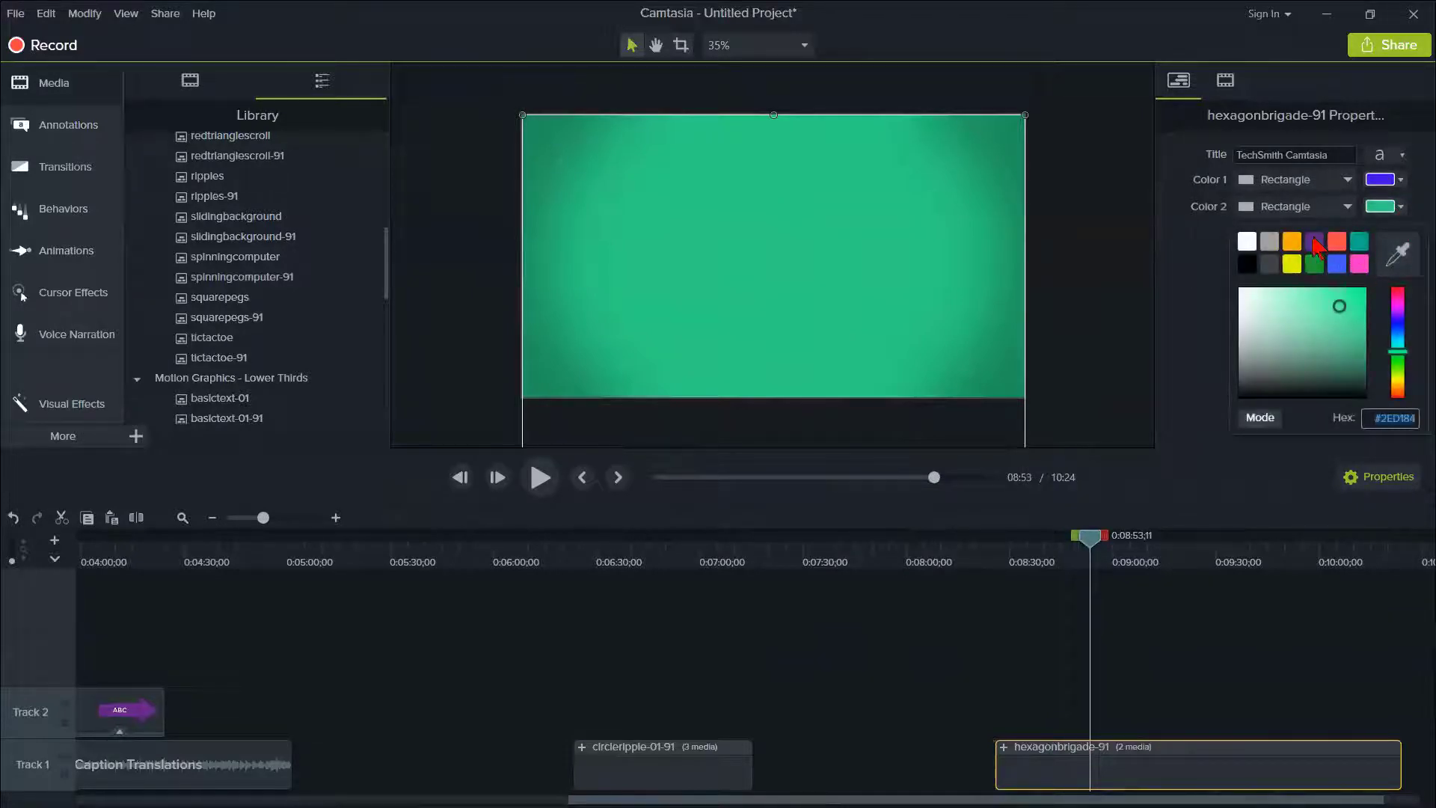
{"action": "left_click", "coordinate": [1315, 242]}
- Preview the hexagonbrigade-91 animation from the clip's start and pause at 0:08:26;11
{"action": "left_click_drag", "start_coordinate": [1085, 539], "coordinate": [995, 577]}
{"action": "key", "text": "space"}
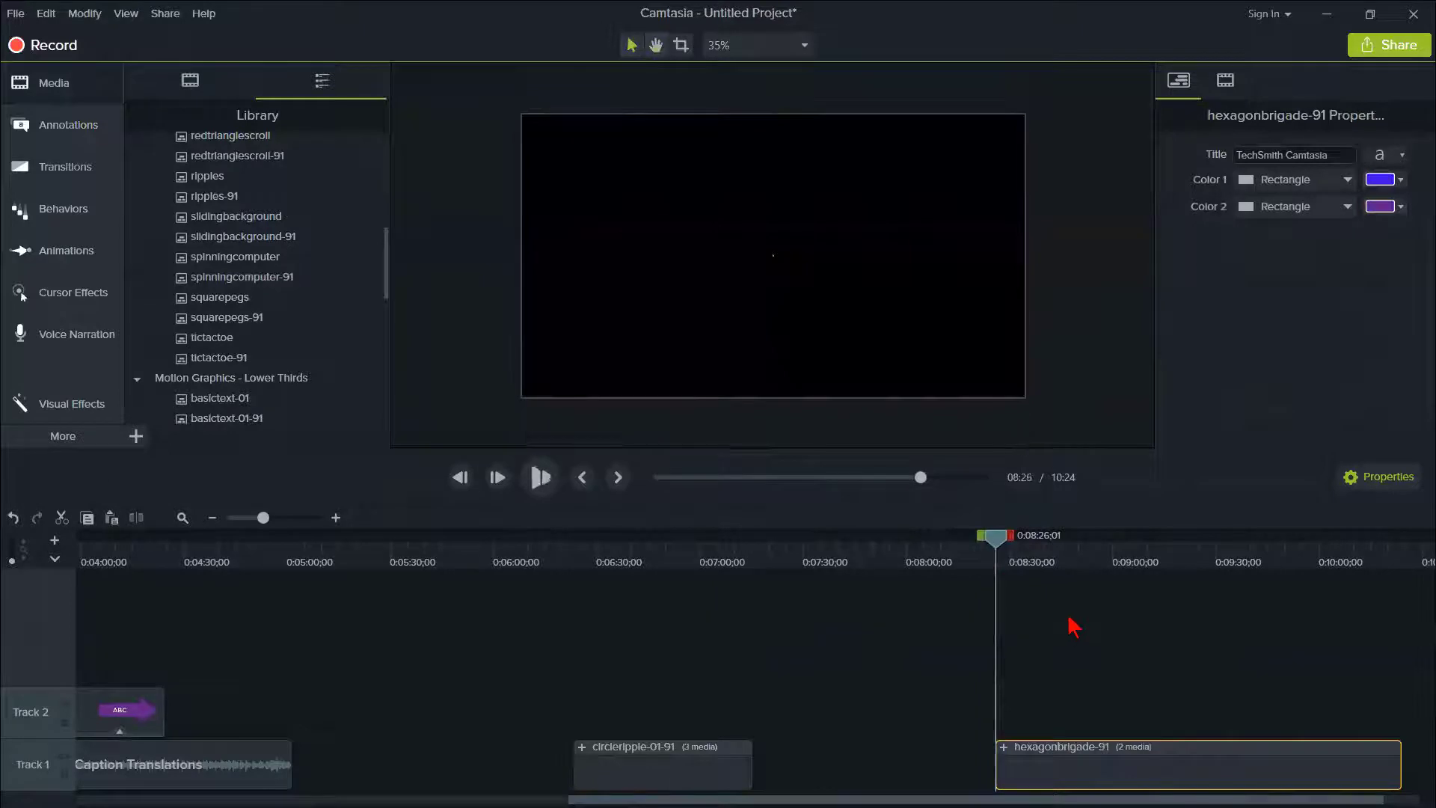
{"action": "key", "text": "space"}
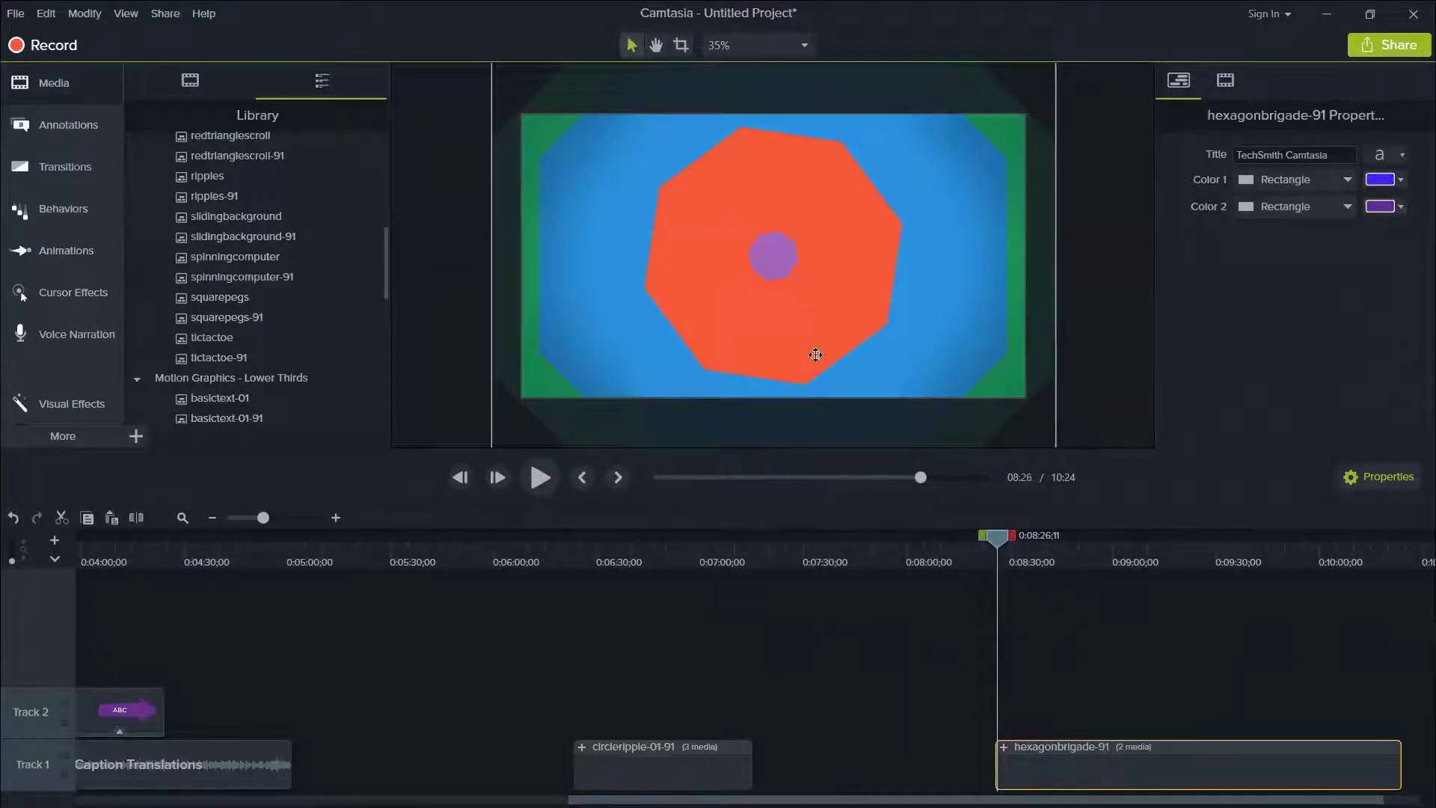
- Expand the hexagonbrigade-91 group and its Shapes subgroup on the timeline to view the individual shape layers
{"action": "left_click", "coordinate": [287, 518]}
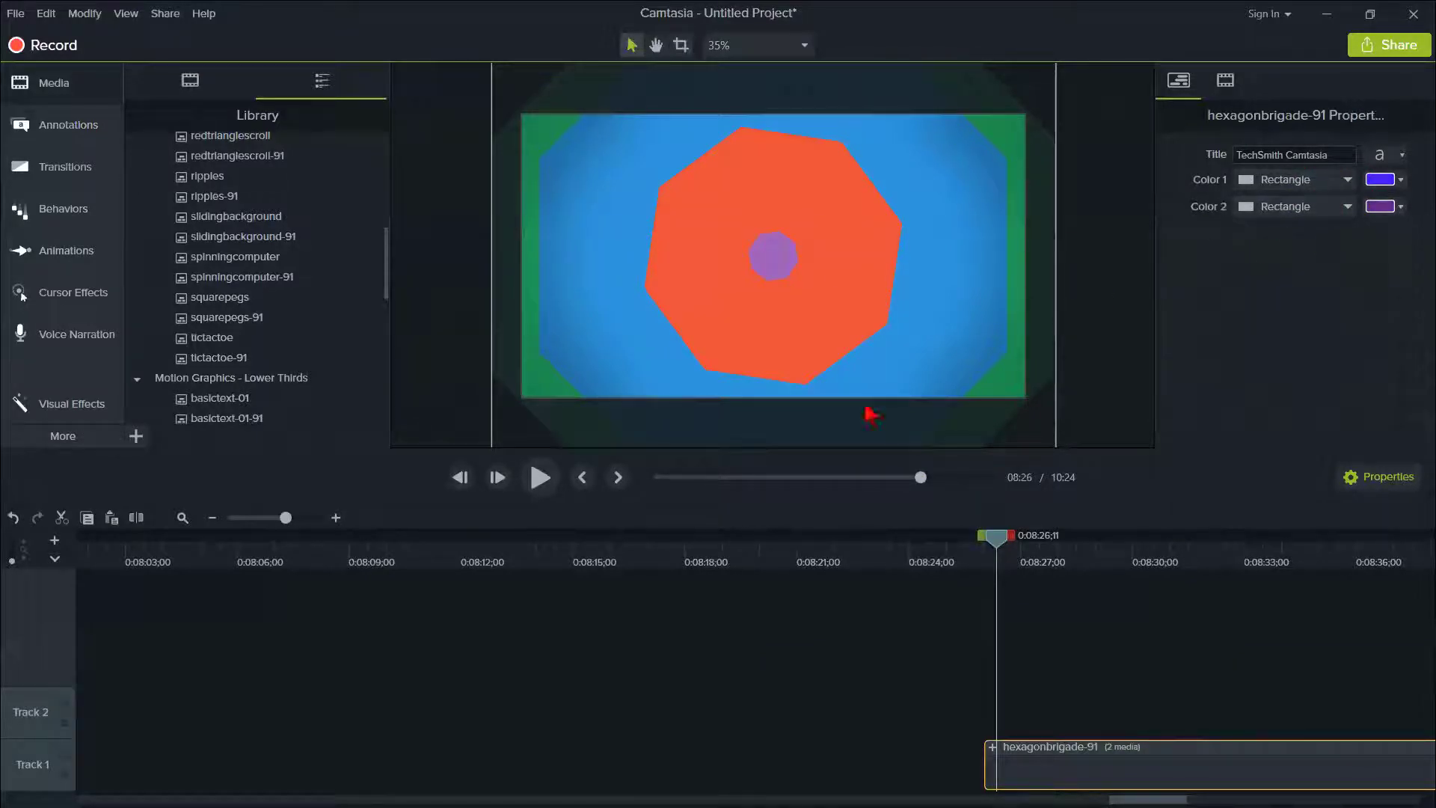
{"action": "left_click", "coordinate": [991, 746]}
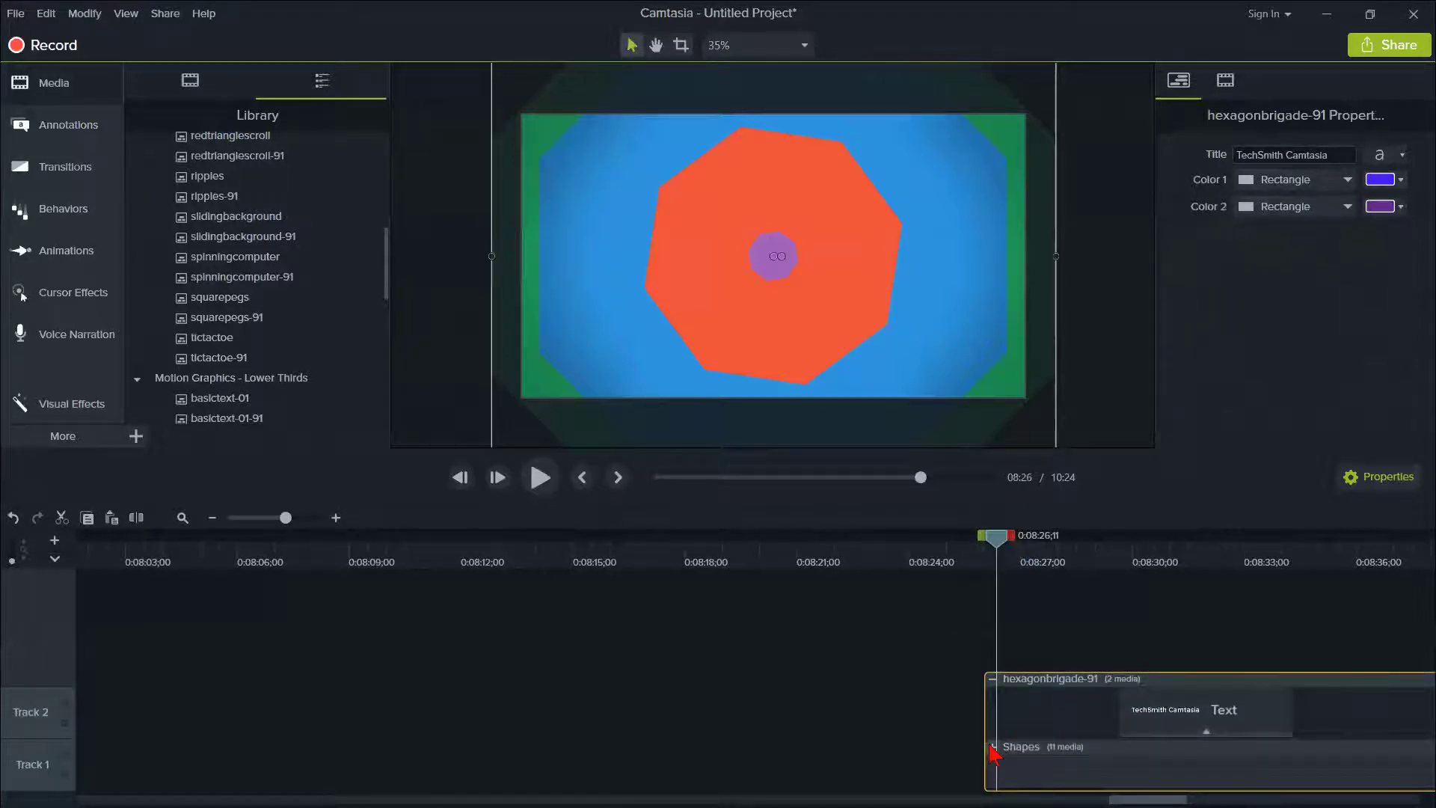
{"action": "left_click", "coordinate": [991, 747]}
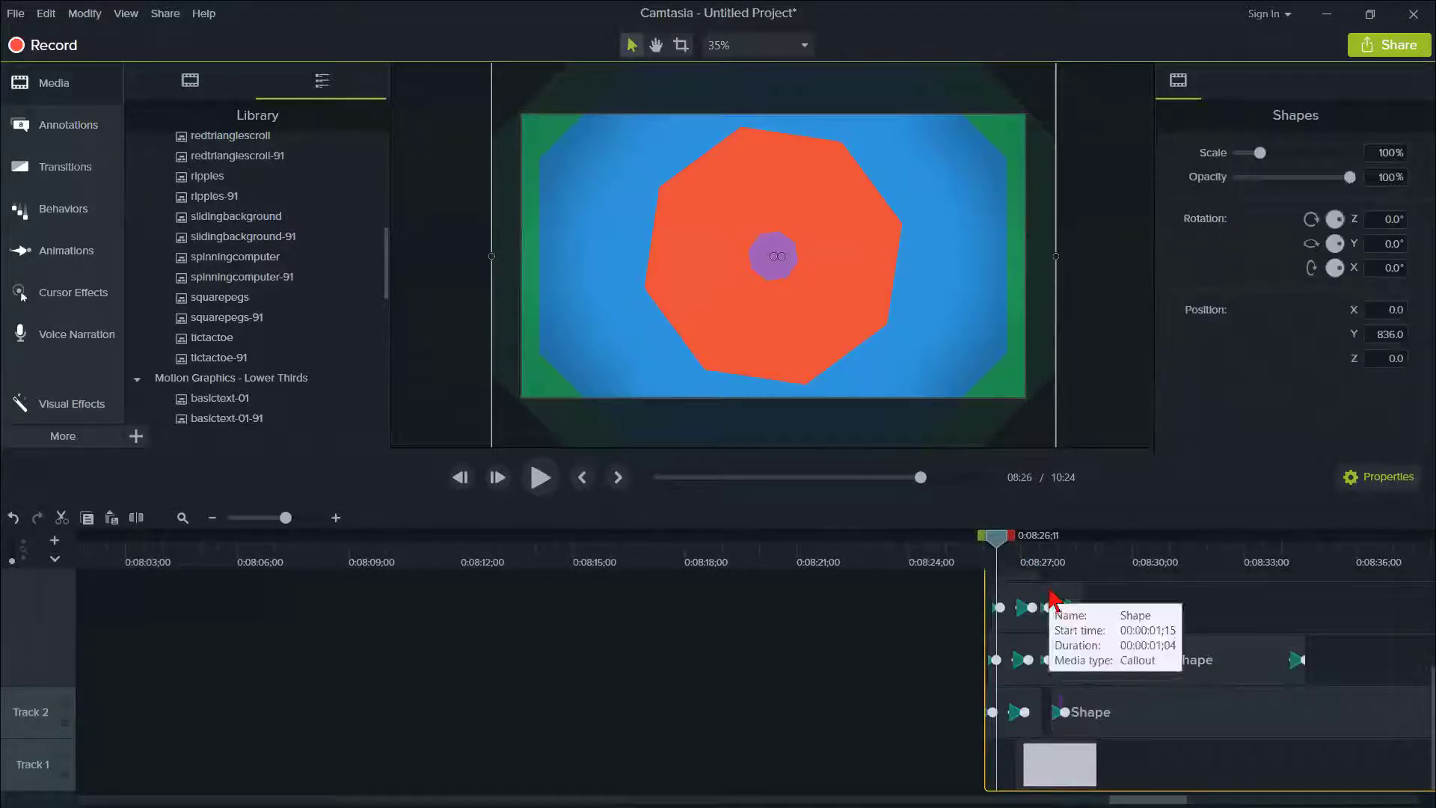
- Examine the fill properties of the red octagon layer inside hexagonbrigade-91, and close the group
{"action": "left_click", "coordinate": [845, 276]}
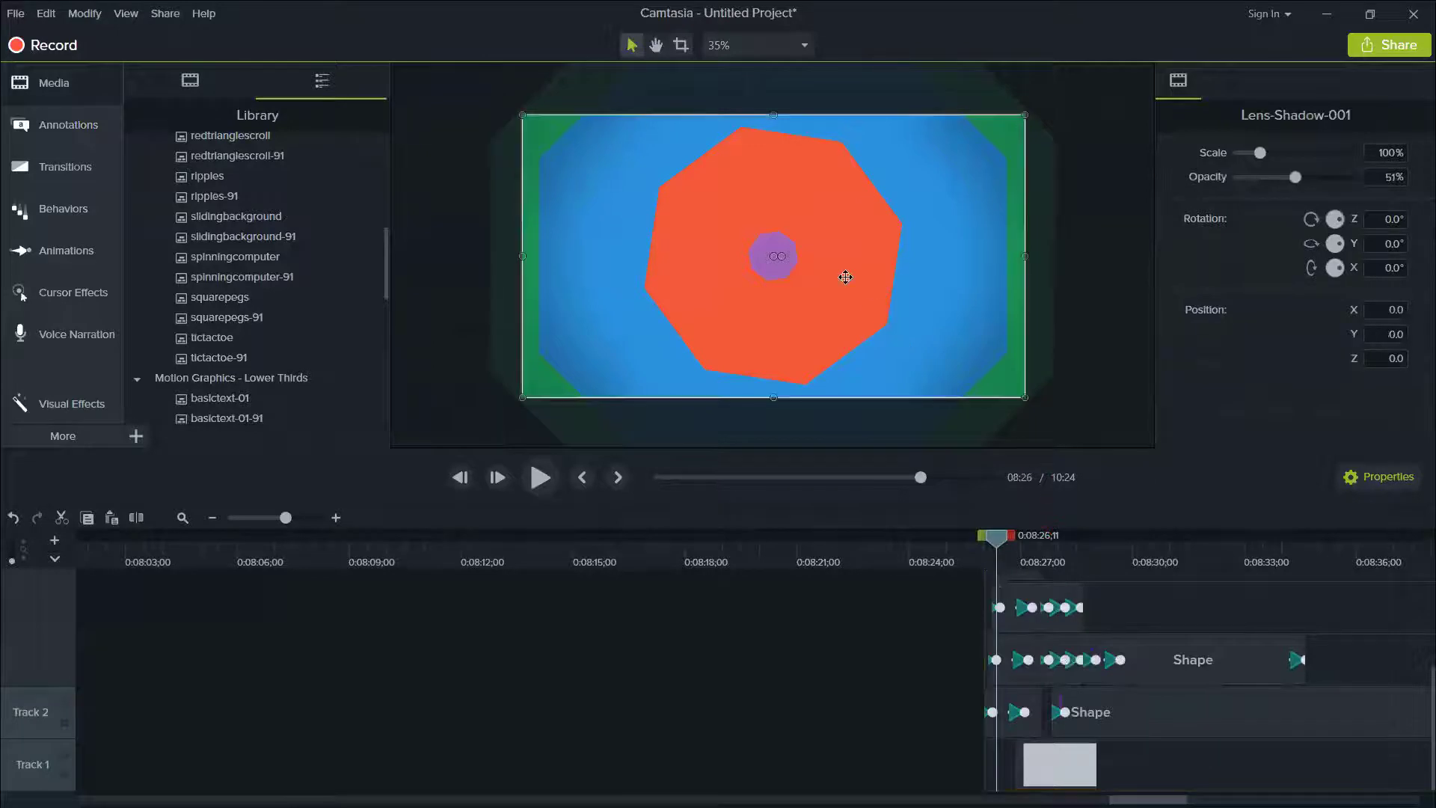
{"action": "left_click", "coordinate": [1076, 678]}
{"action": "left_click", "coordinate": [1010, 625]}
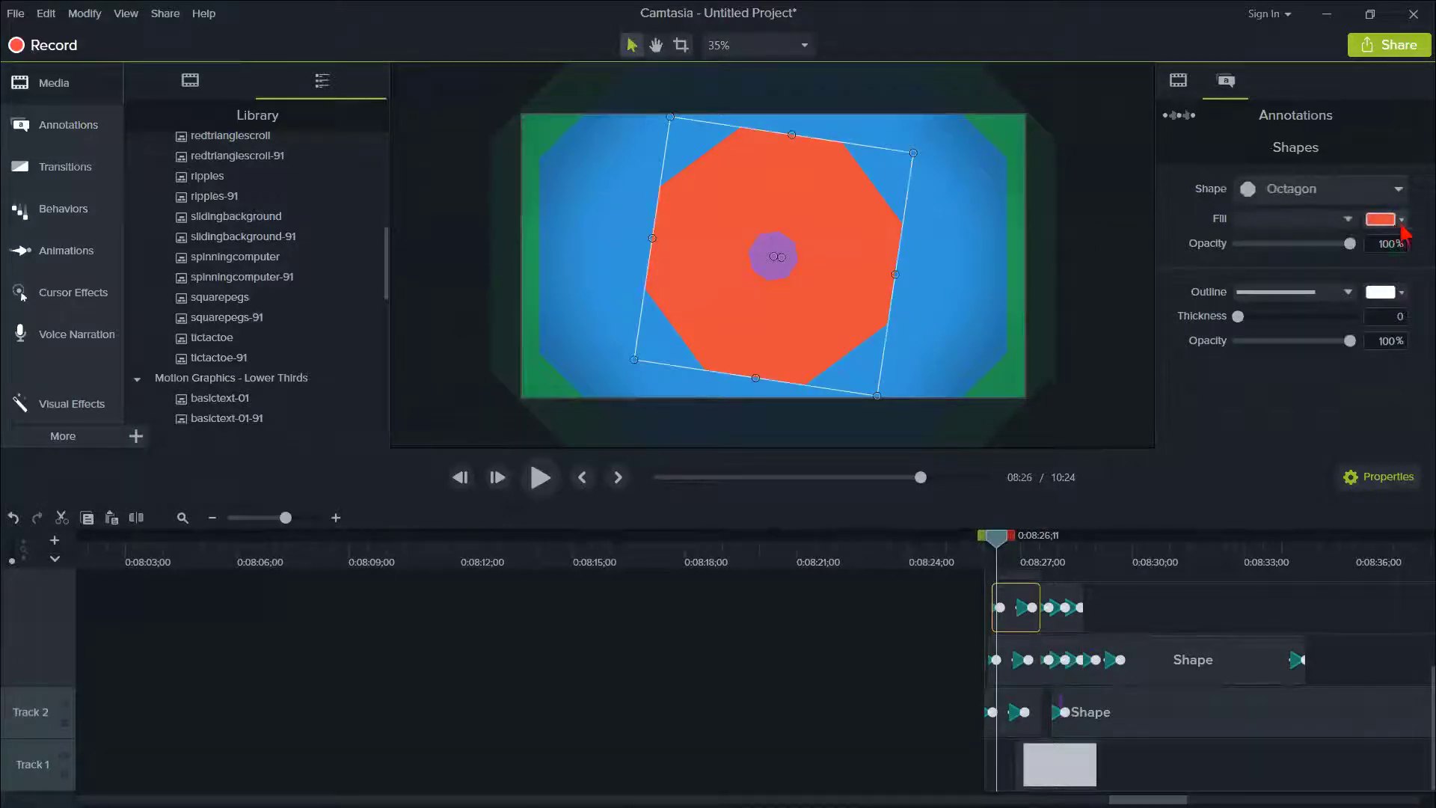
{"action": "scroll", "coordinate": [1085, 696], "scroll_direction": "up", "scroll_amount": 3}
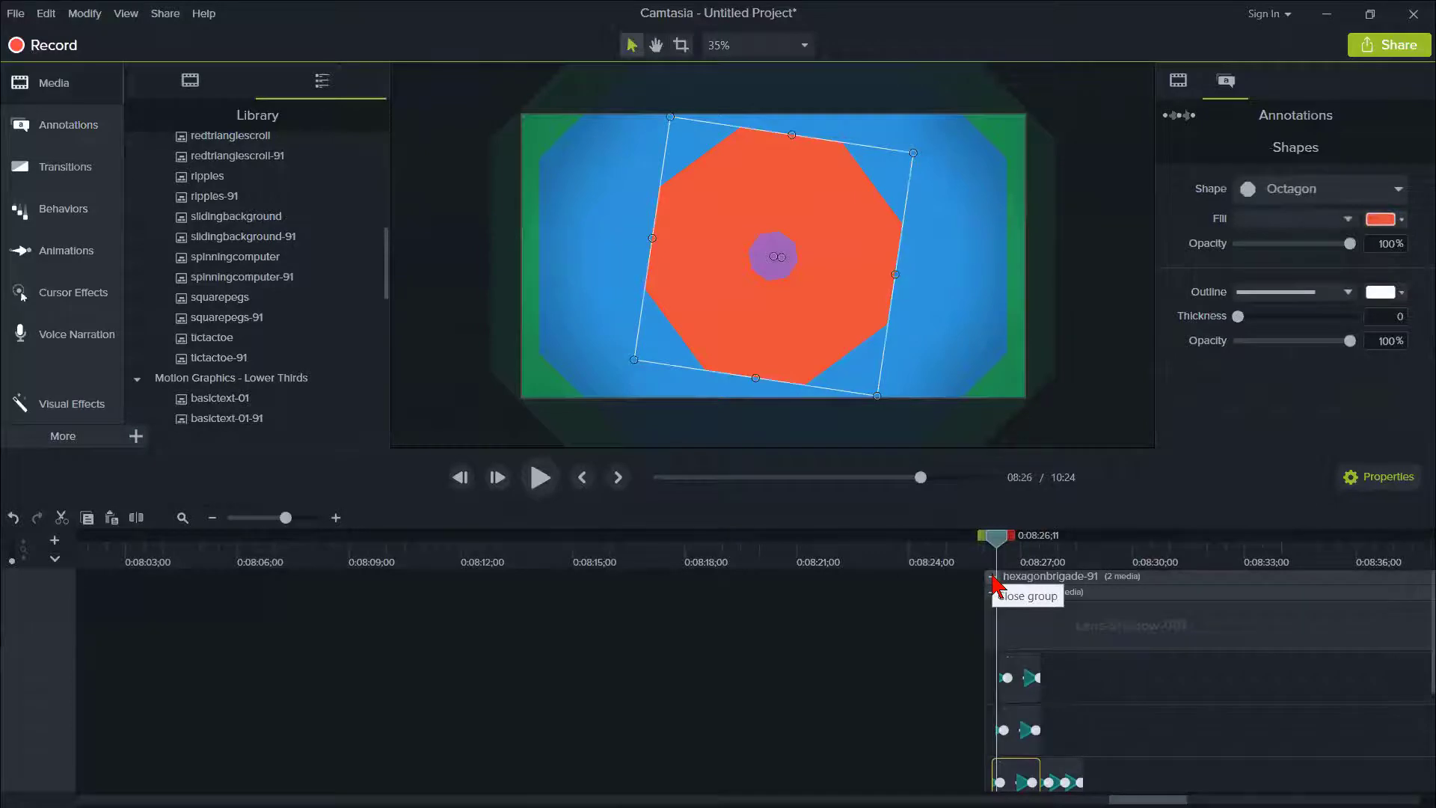
{"action": "left_click", "coordinate": [993, 577]}
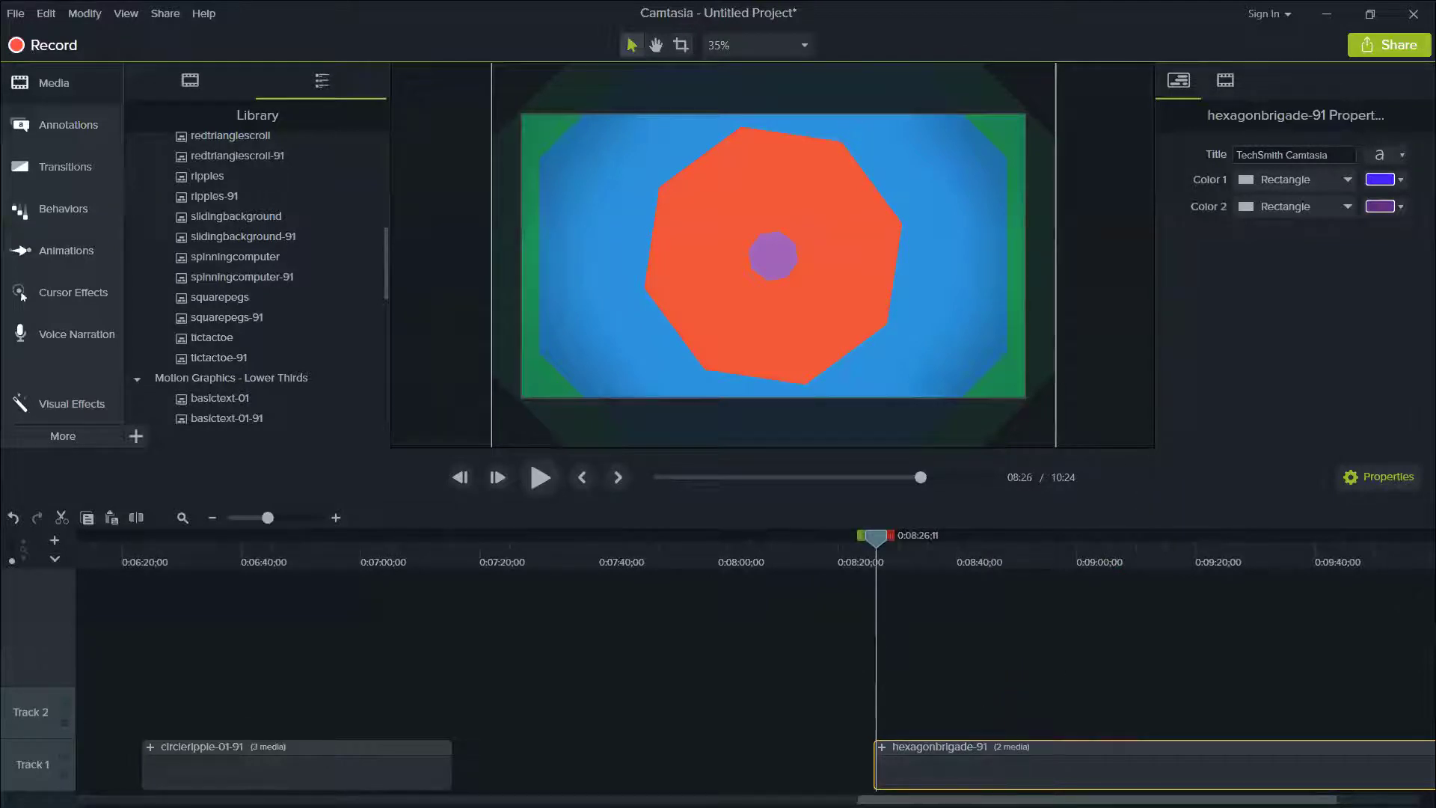
- Return to the beginning of the timeline and place the playhead at 0:00:13;23 over the first clip
{"action": "left_click_drag", "start_coordinate": [1097, 800], "coordinate": [1128, 799]}
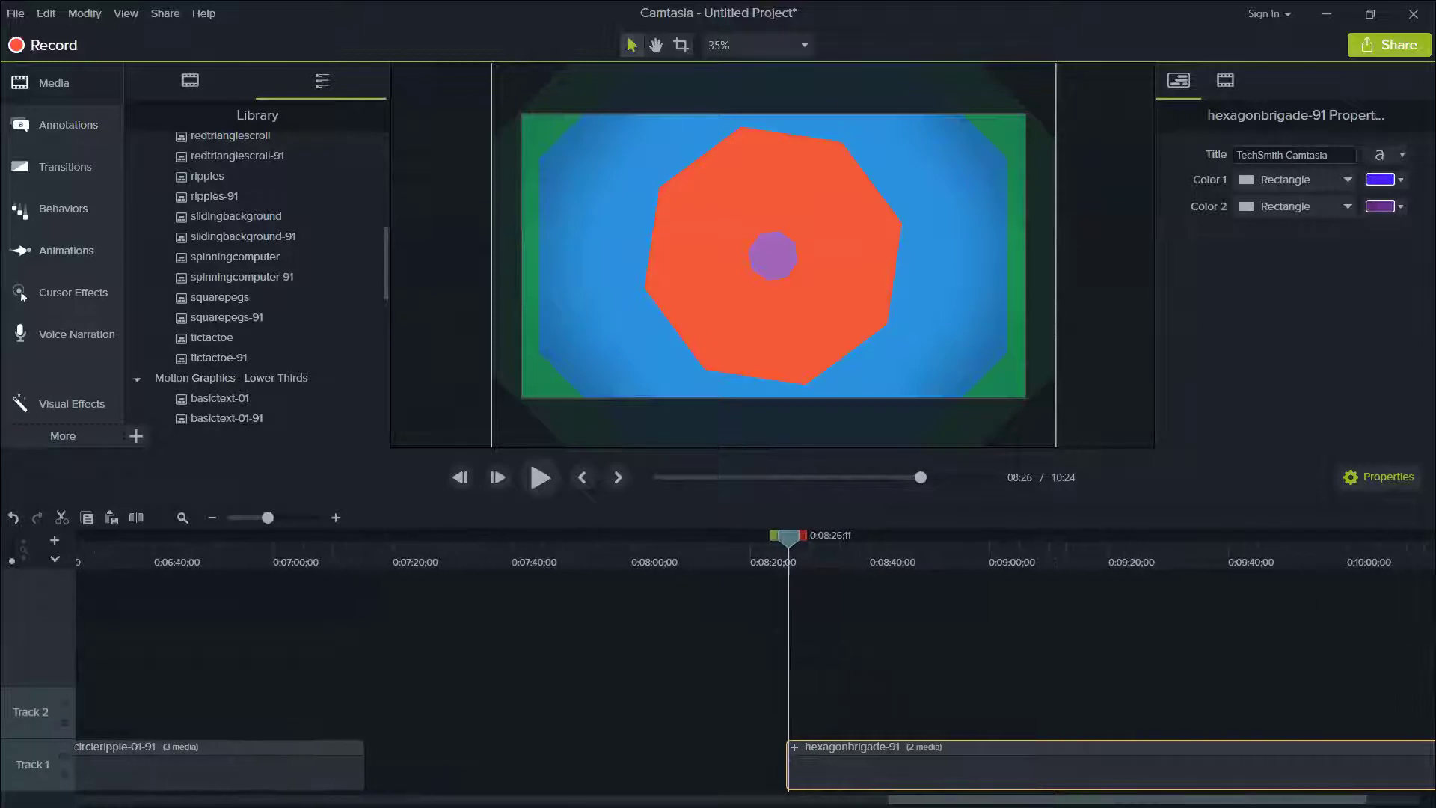
{"action": "left_click", "coordinate": [291, 517]}
{"action": "left_click_drag", "start_coordinate": [290, 518], "coordinate": [272, 518]}
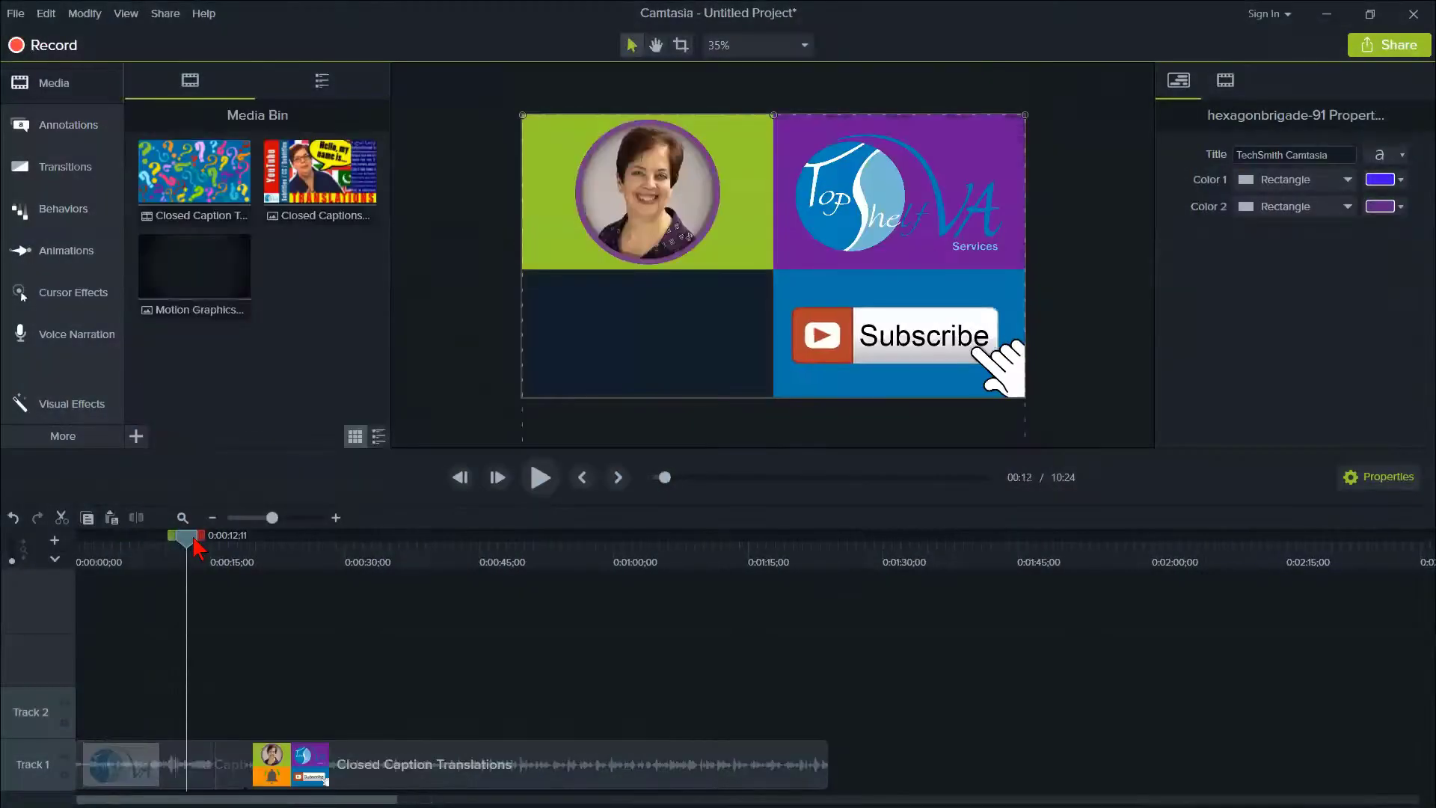
{"action": "left_click_drag", "start_coordinate": [192, 535], "coordinate": [207, 533]}
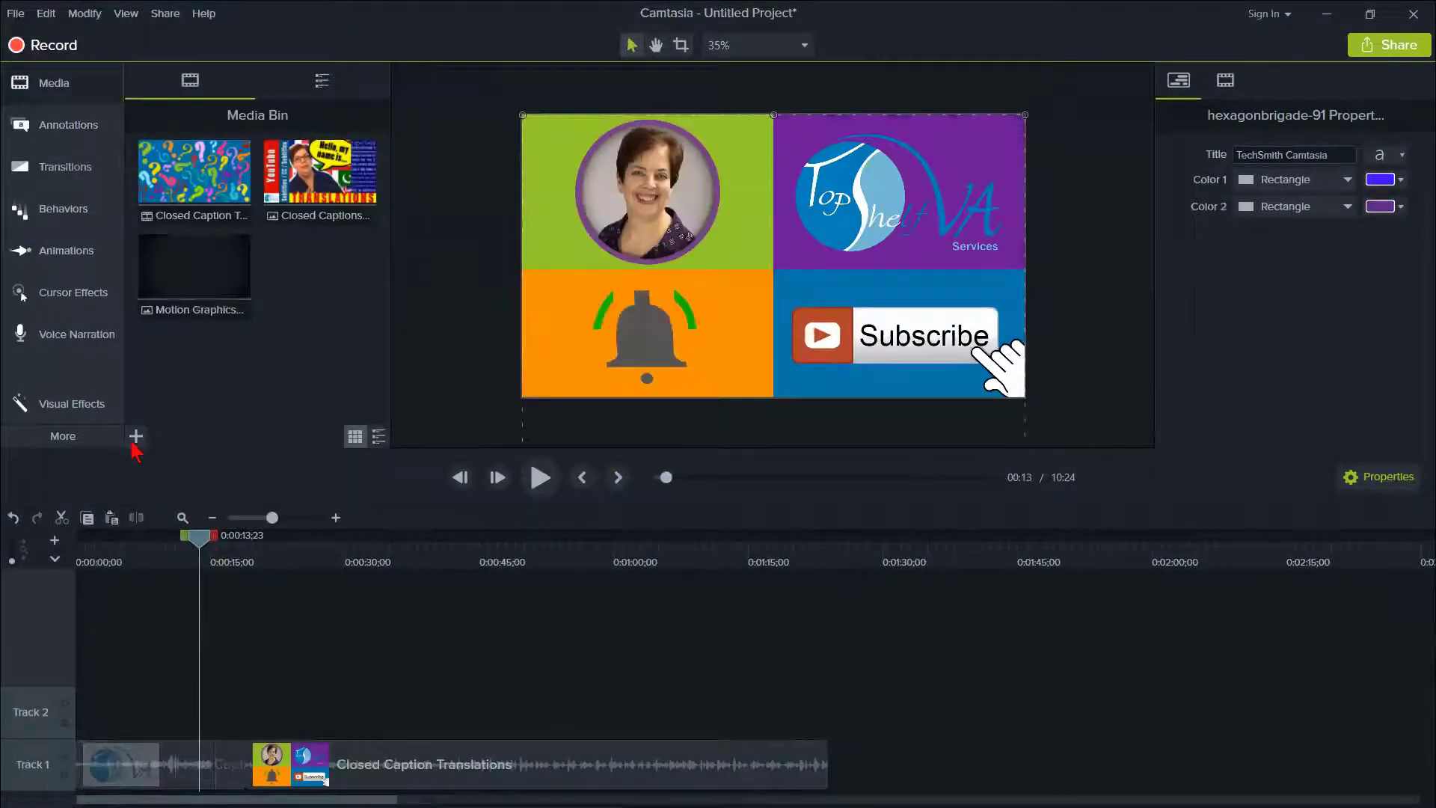
- Apply the Device Frame visual effect to the first Closed Caption Translations clip on Track 1
{"action": "left_click", "coordinate": [82, 439]}
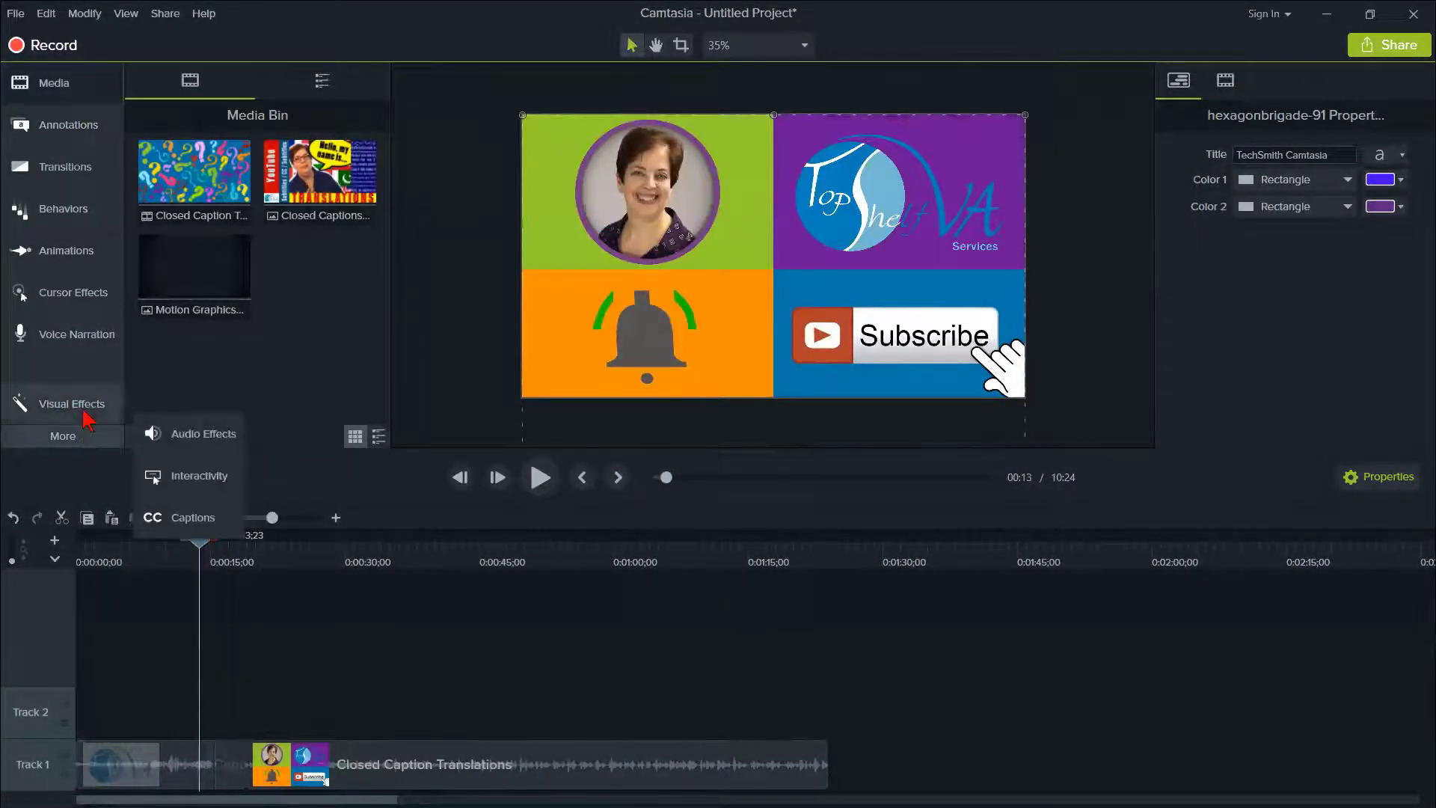
{"action": "left_click", "coordinate": [86, 413]}
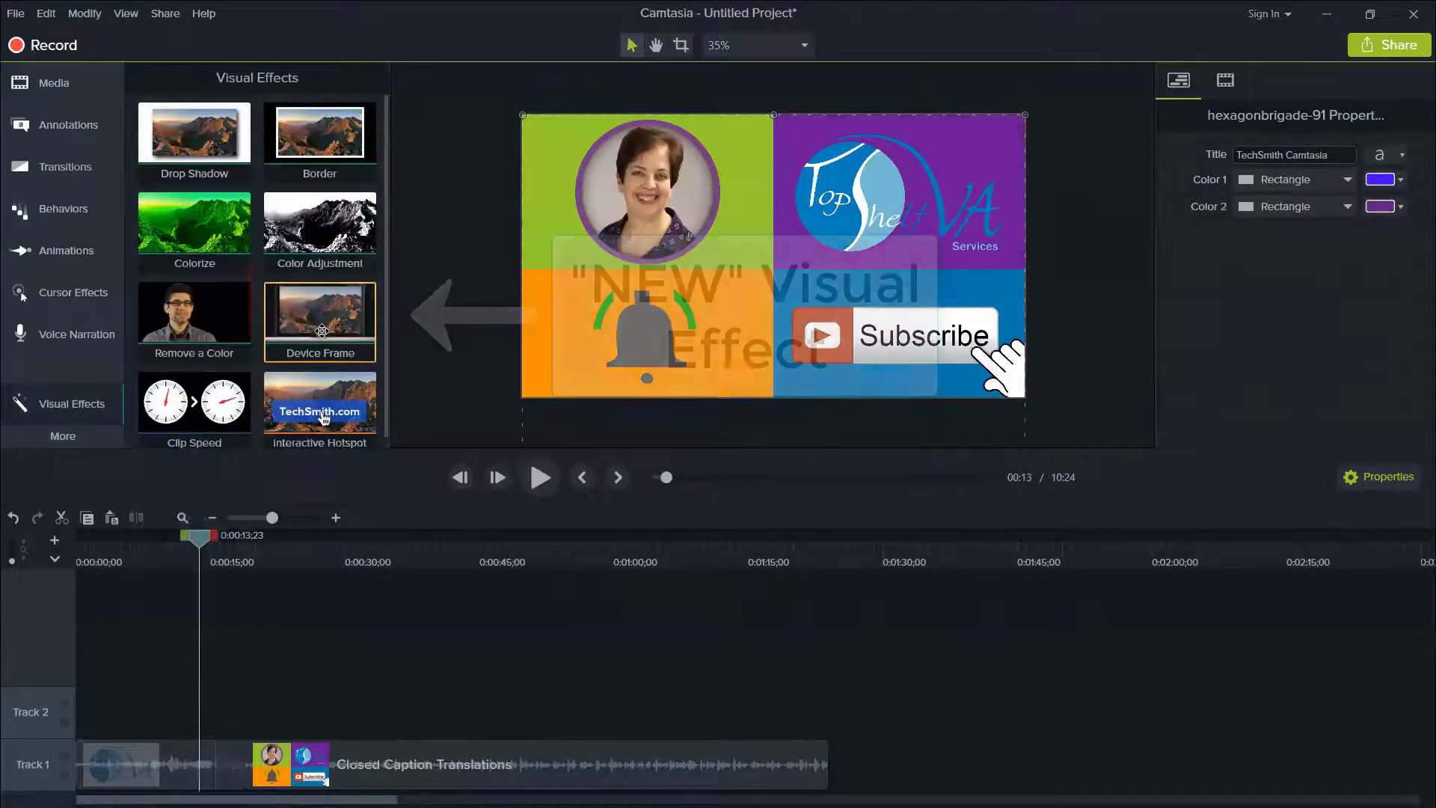
{"action": "left_click_drag", "start_coordinate": [346, 341], "coordinate": [703, 295]}
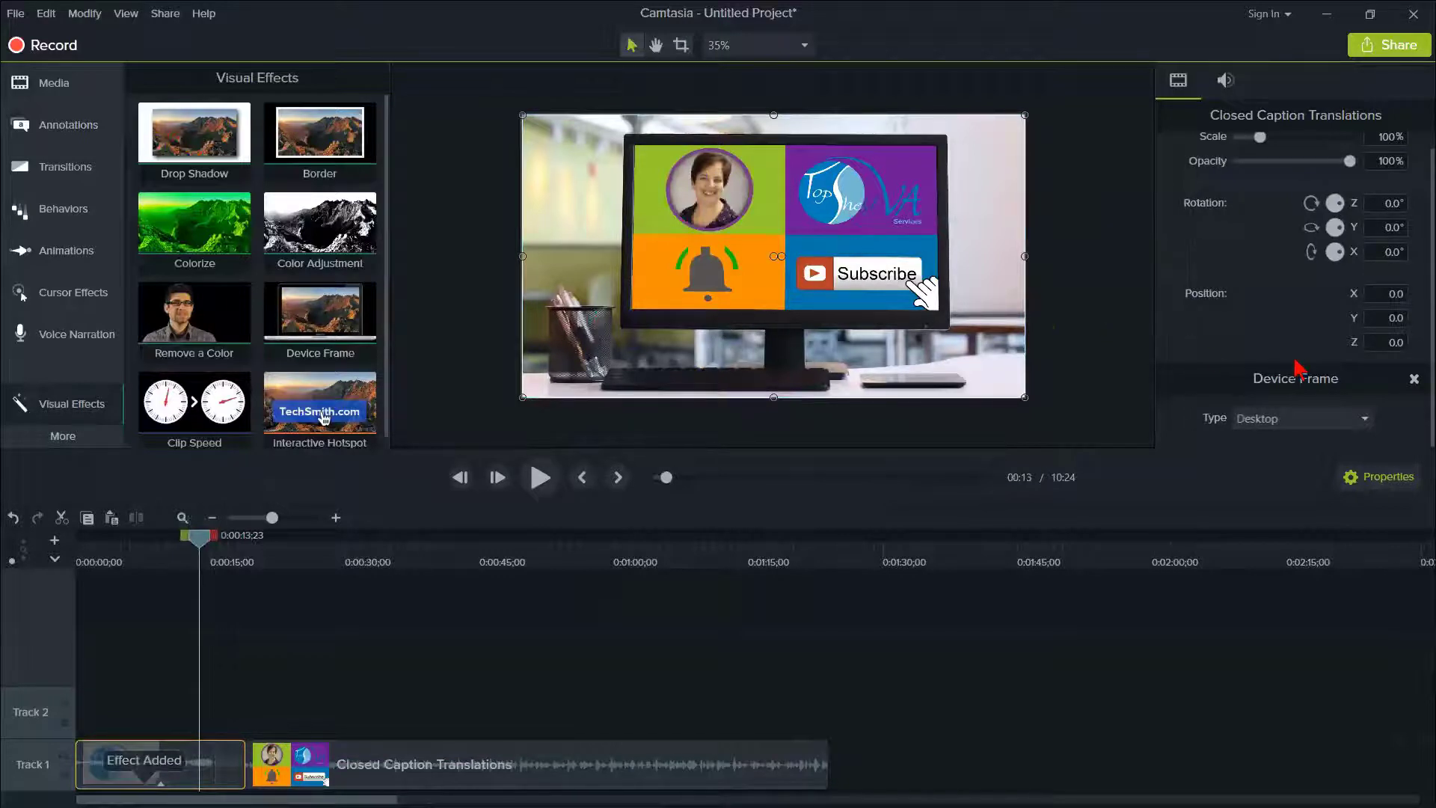
- Try the iPhone, MacBook Pro and Google Pixel device frames on the first clip, and set the type back to Desktop
{"action": "left_click", "coordinate": [1366, 425]}
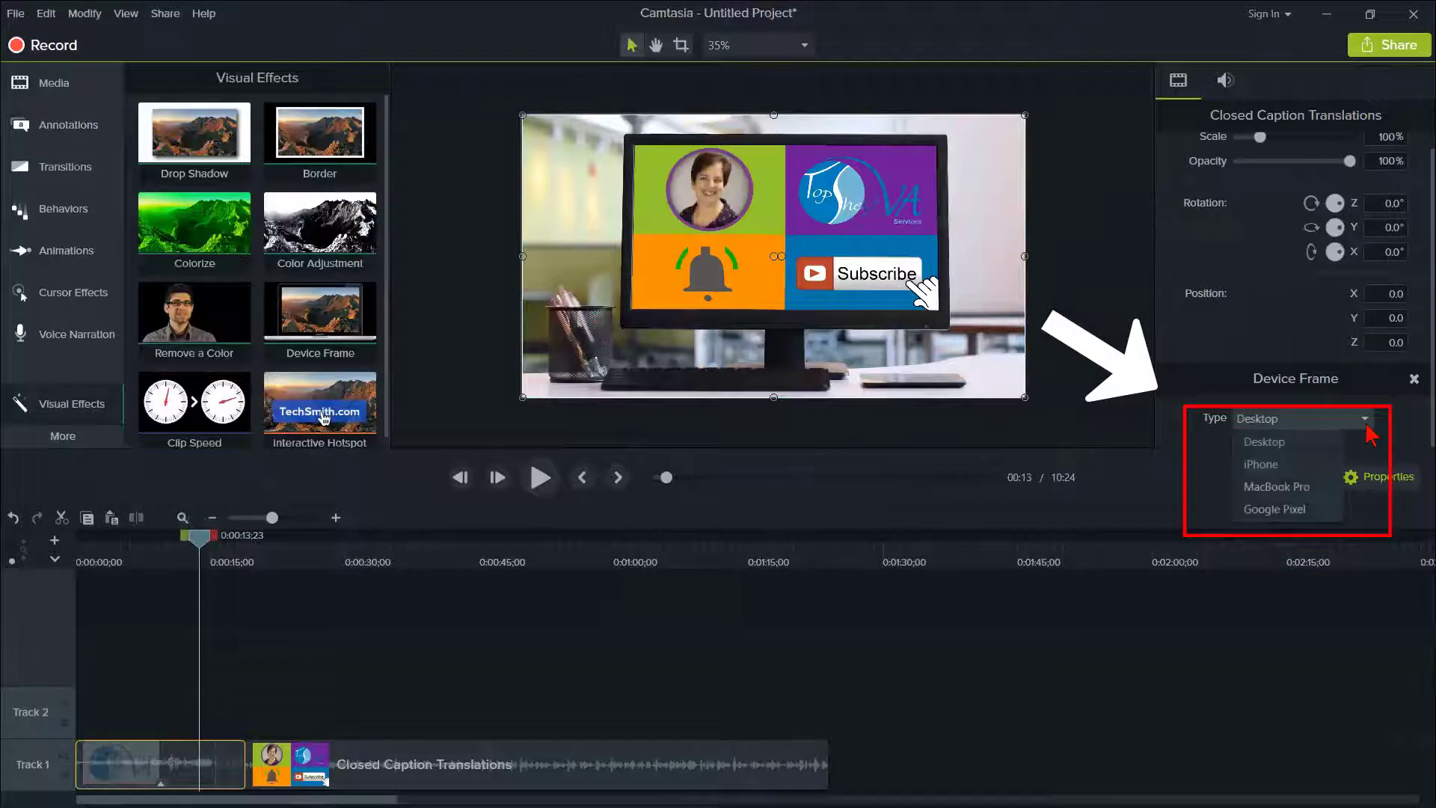
{"action": "left_click", "coordinate": [1278, 472]}
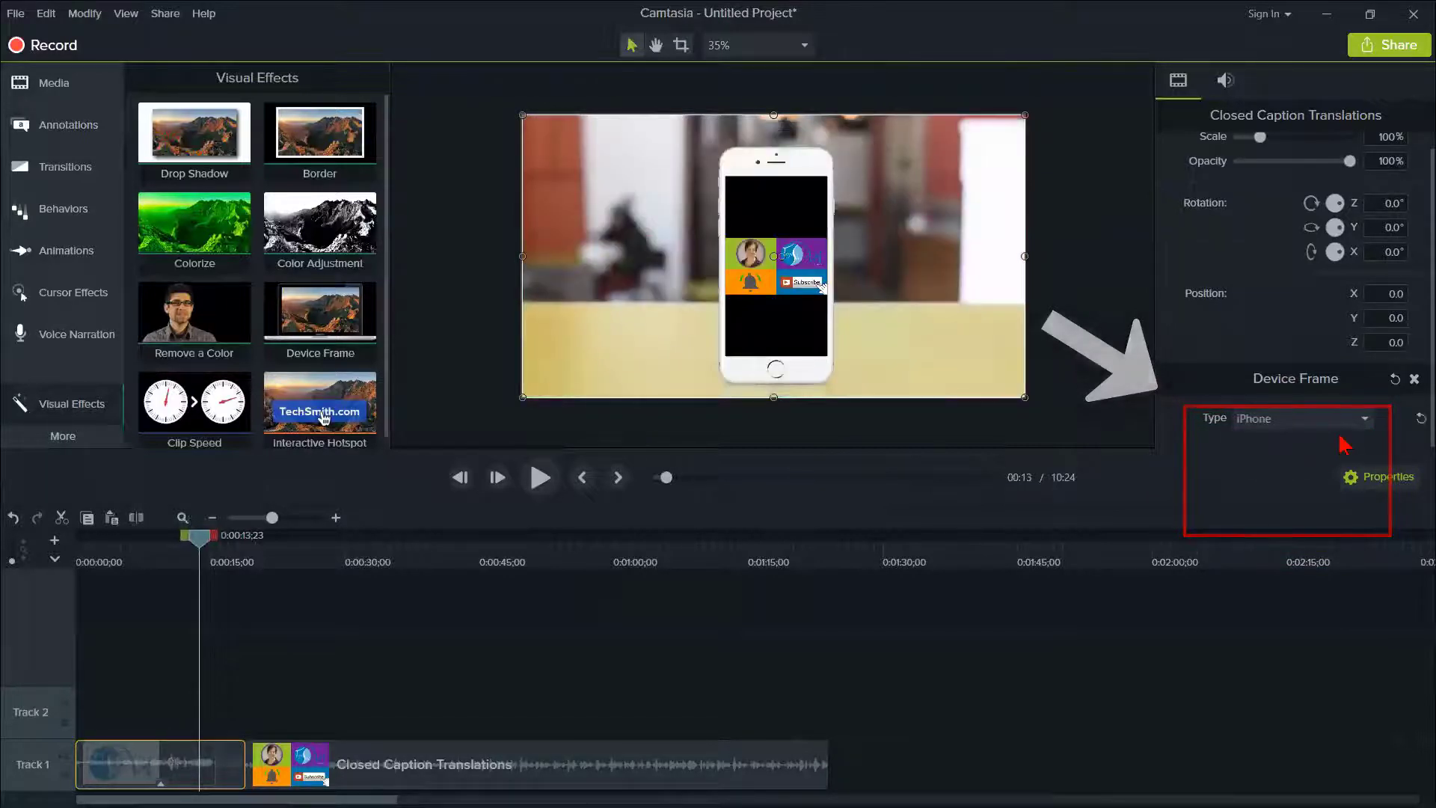
{"action": "left_click", "coordinate": [1366, 425]}
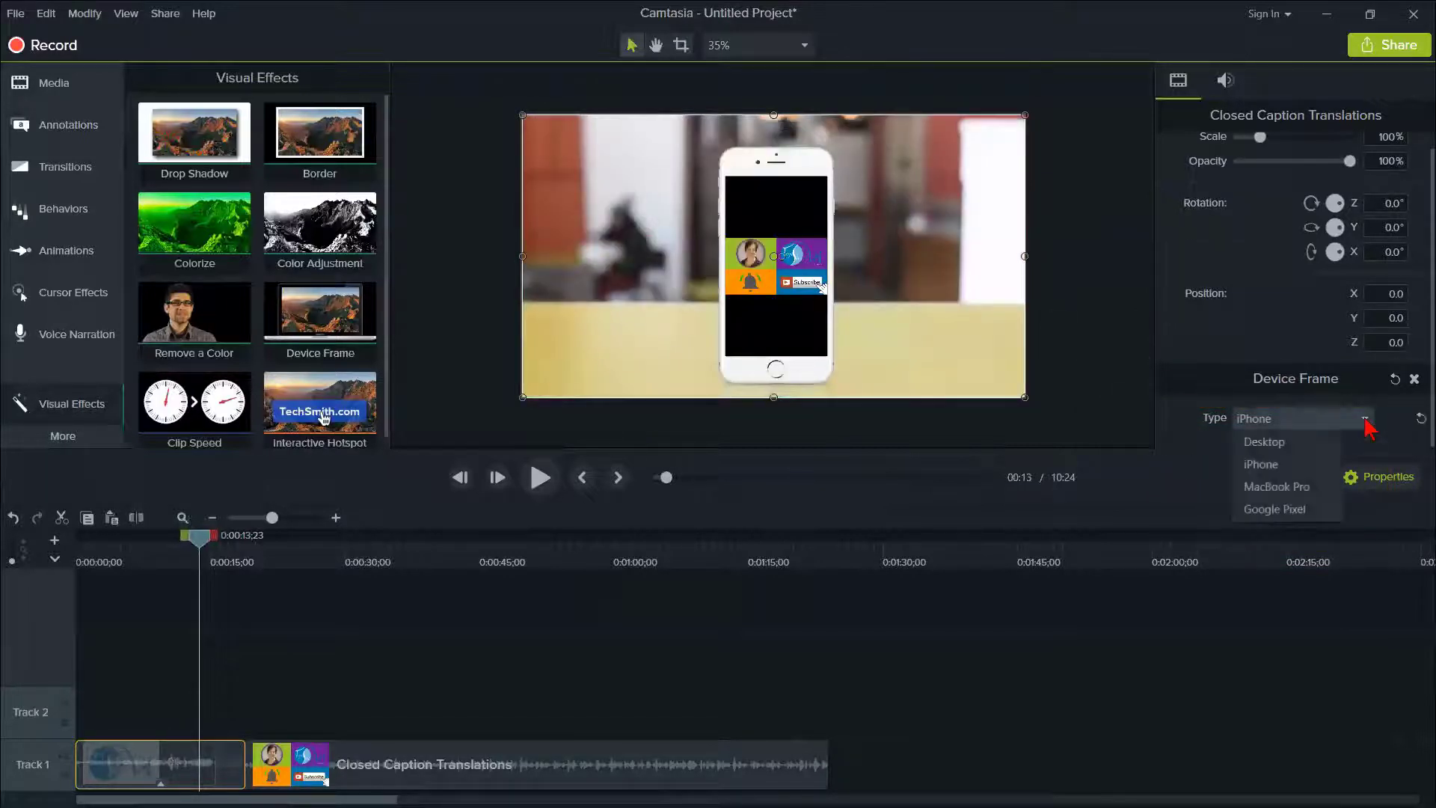
{"action": "left_click", "coordinate": [1275, 486]}
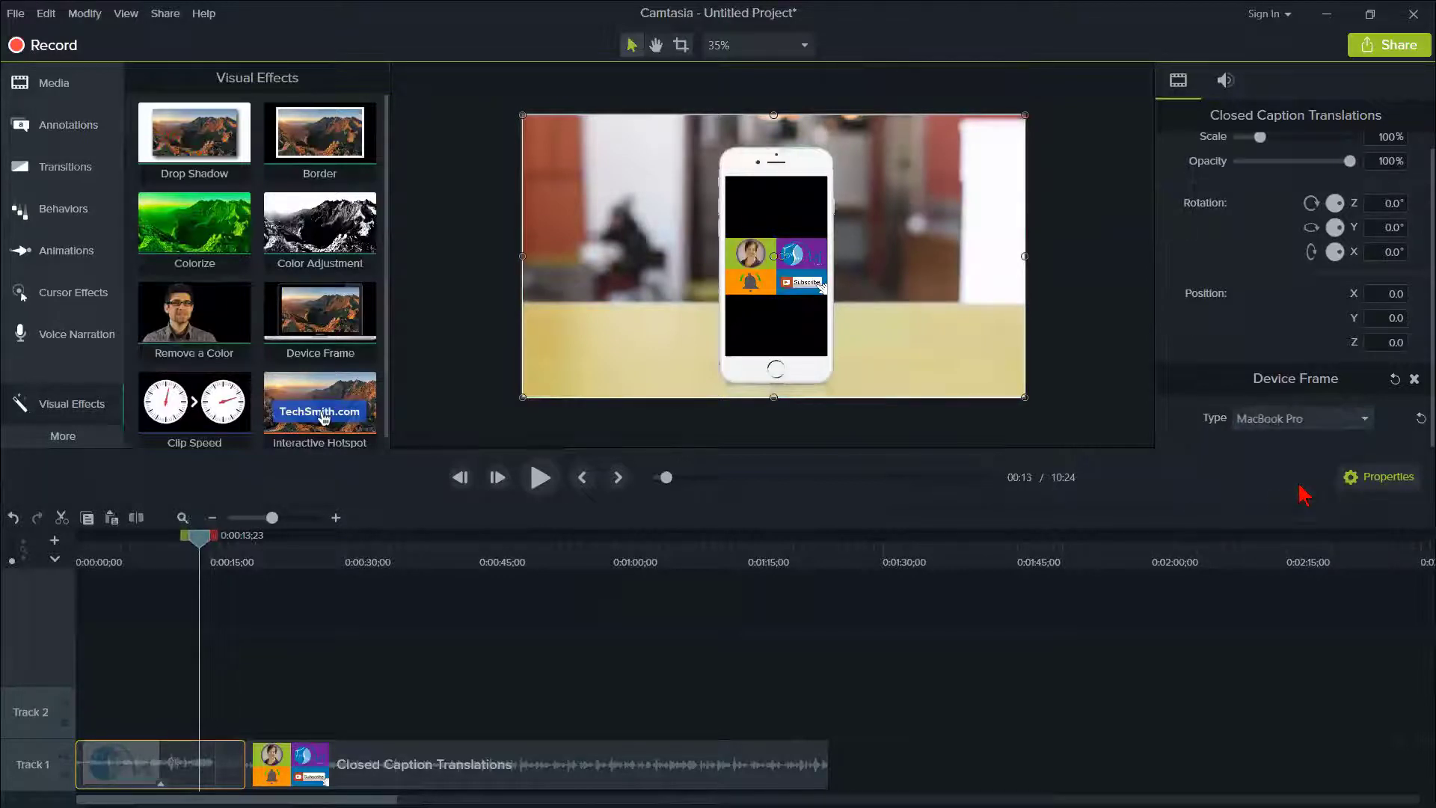
{"action": "left_click", "coordinate": [1355, 423]}
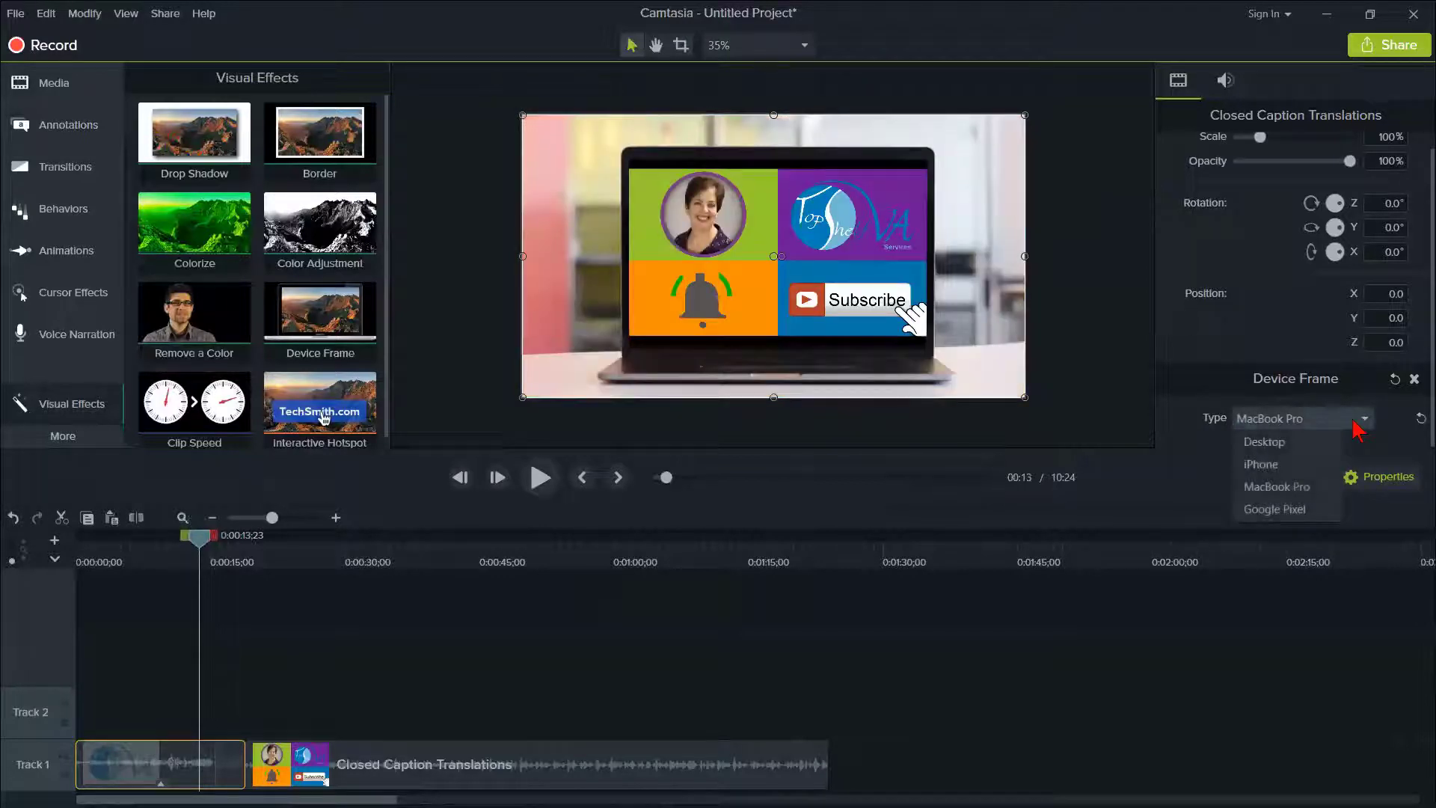
{"action": "left_click", "coordinate": [1281, 509]}
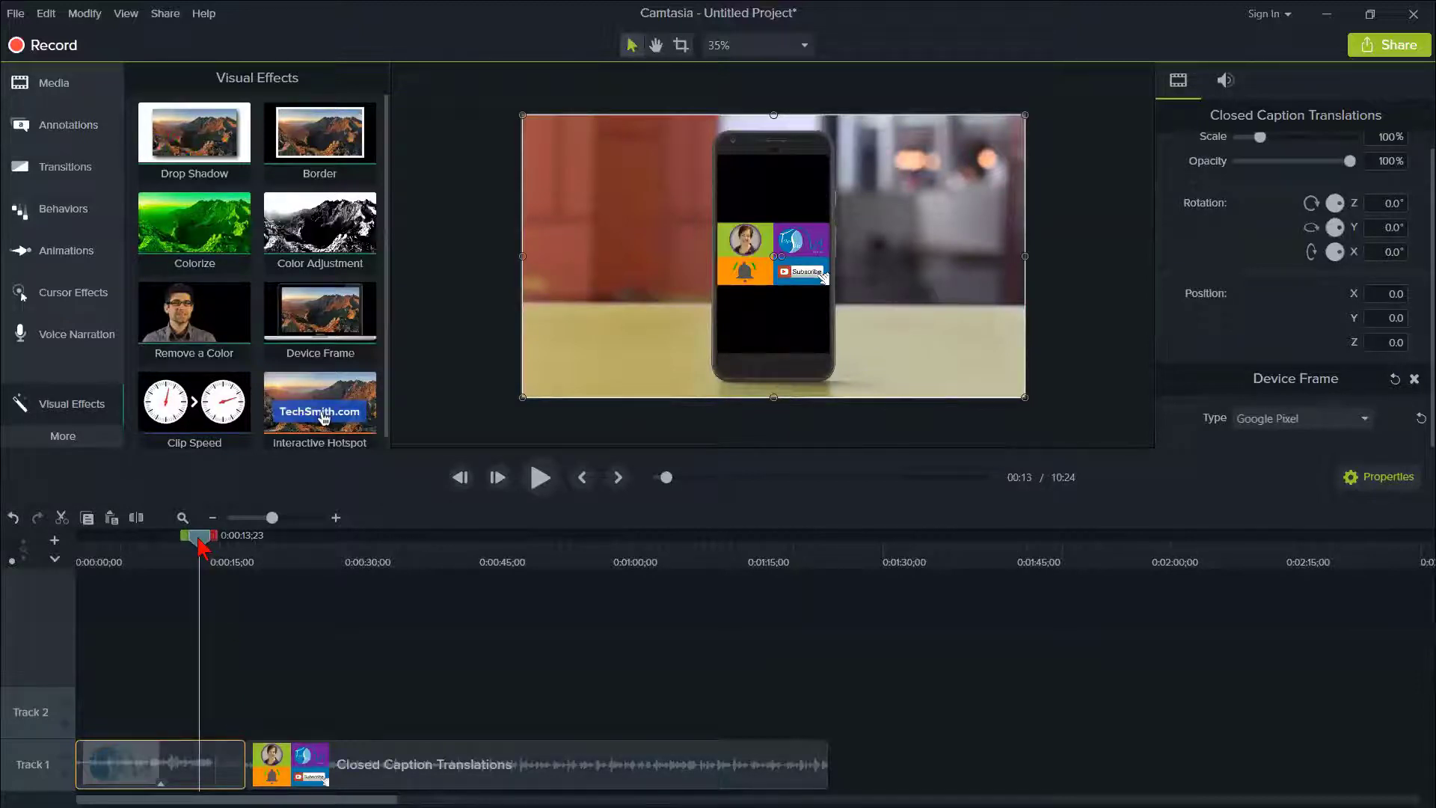
{"action": "left_click", "coordinate": [1316, 423]}
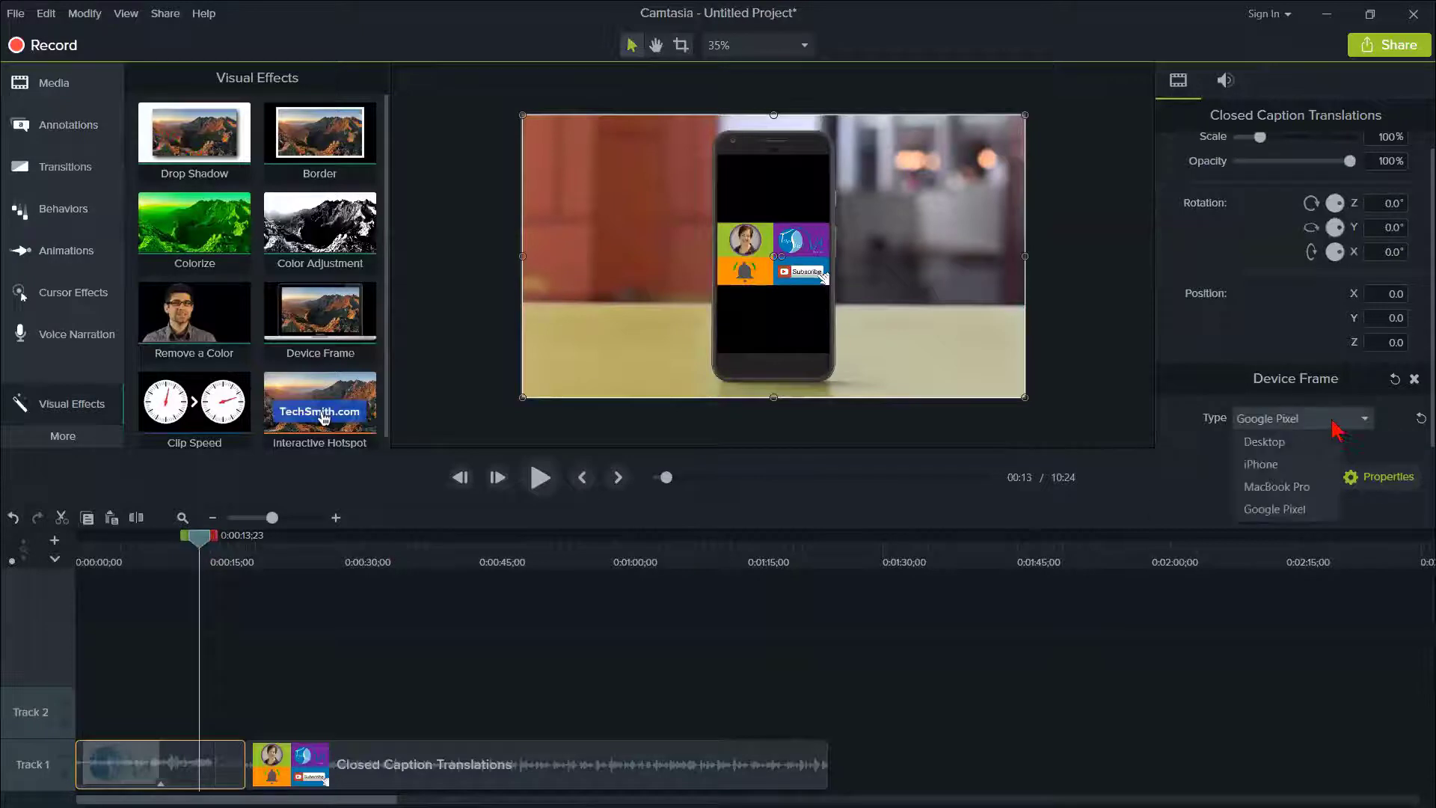
{"action": "left_click", "coordinate": [1271, 442]}
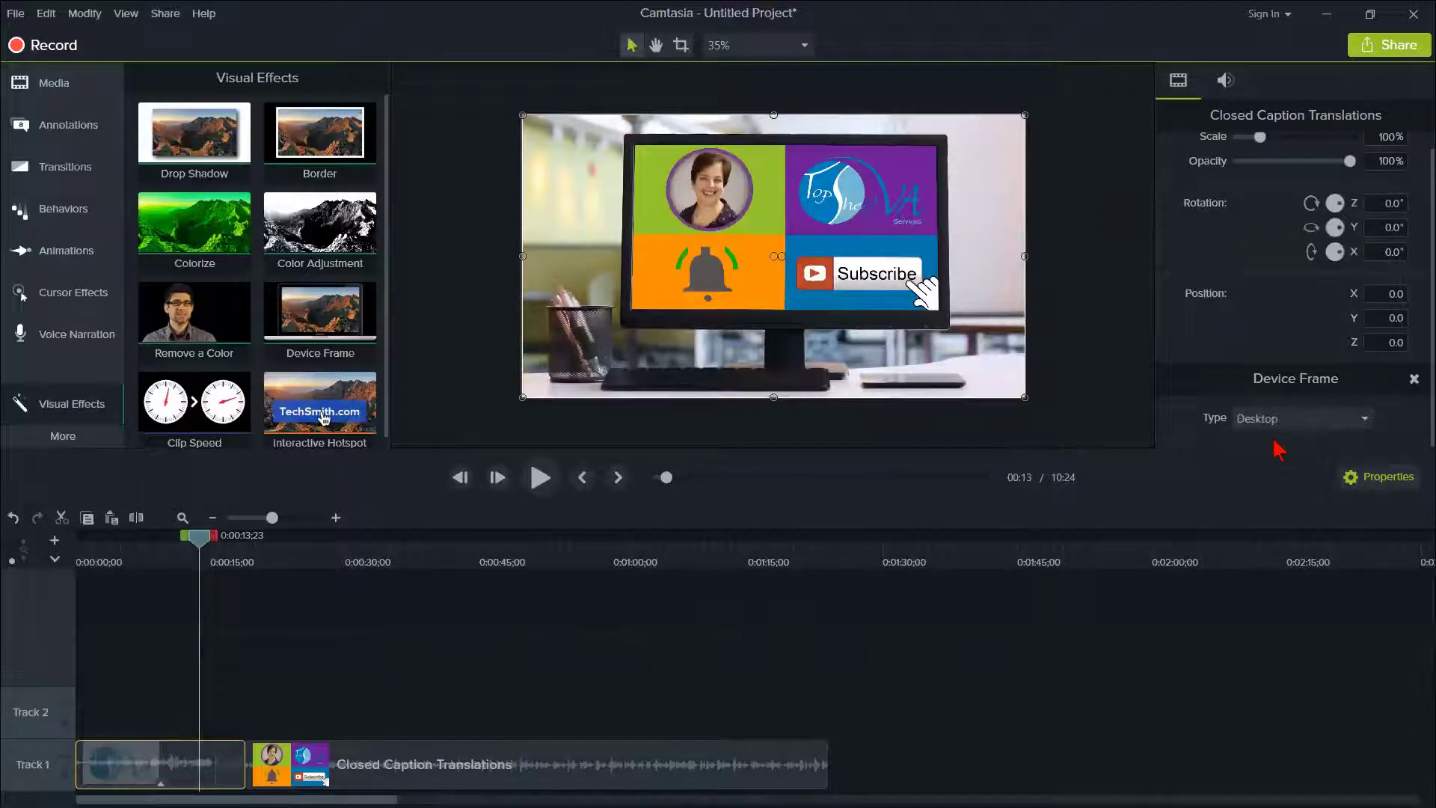
- Switch the clip's device frame to iPhone and return it to Desktop, leaving the frame type choices closed
{"action": "left_click", "coordinate": [1297, 424]}
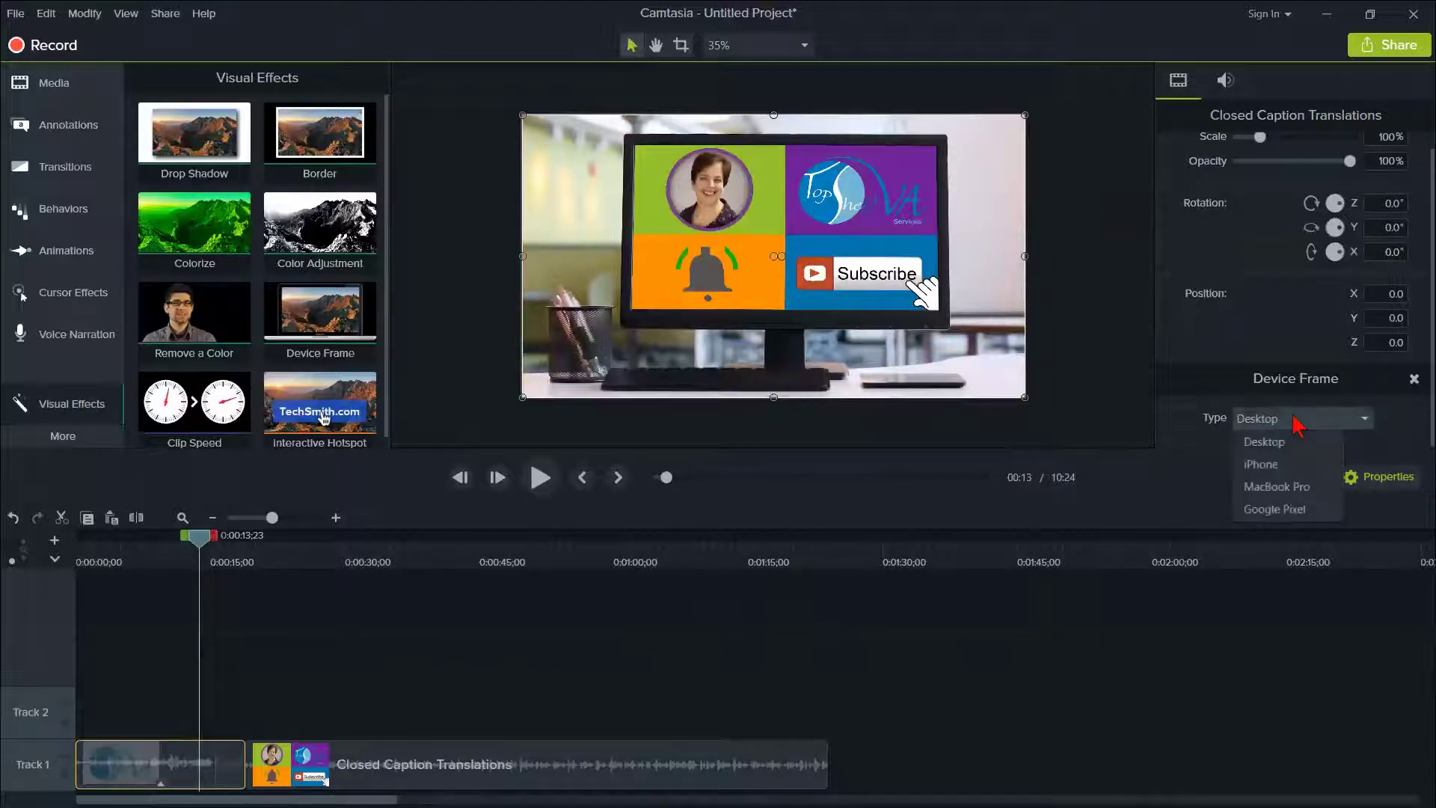
{"action": "left_click", "coordinate": [1278, 462]}
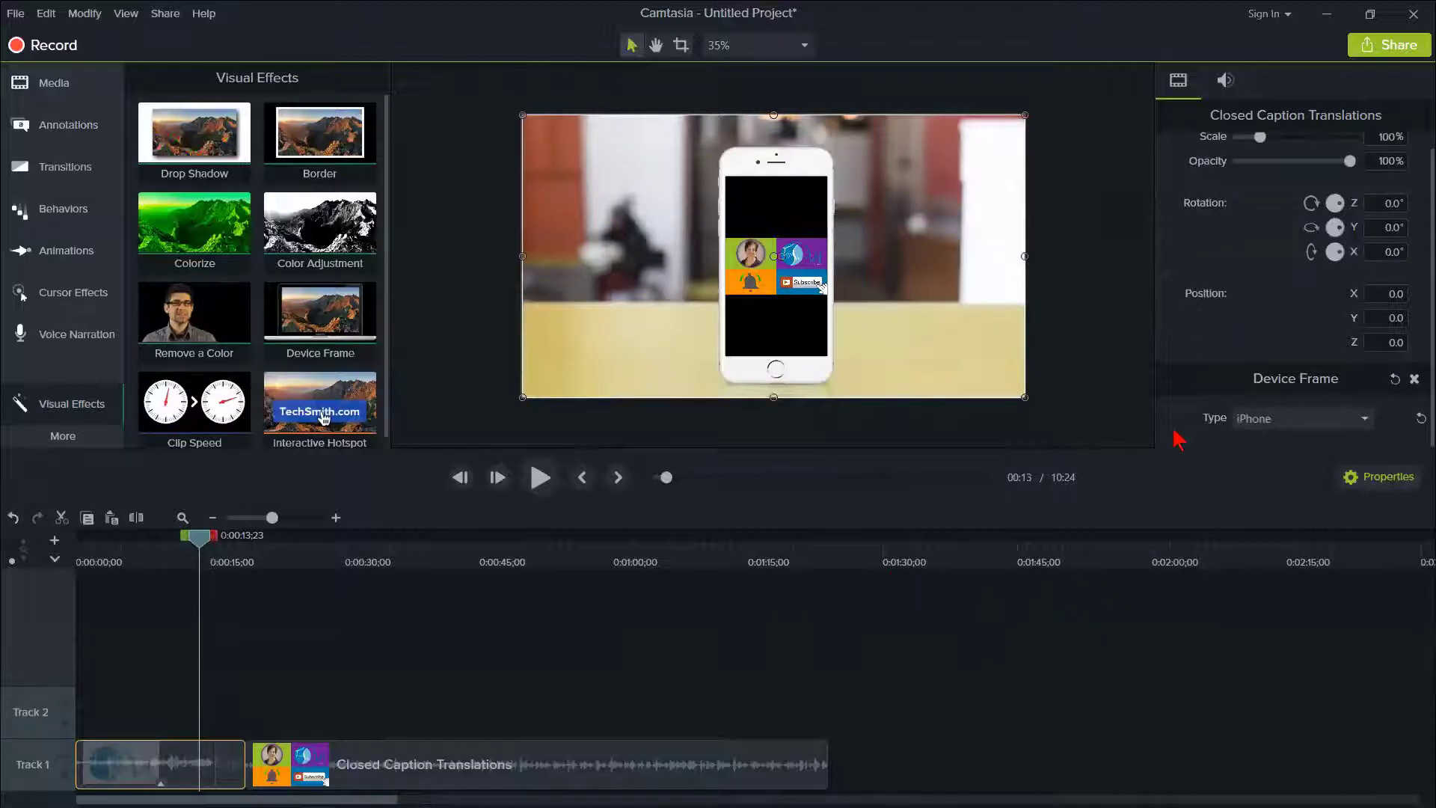
{"action": "left_click", "coordinate": [1258, 421]}
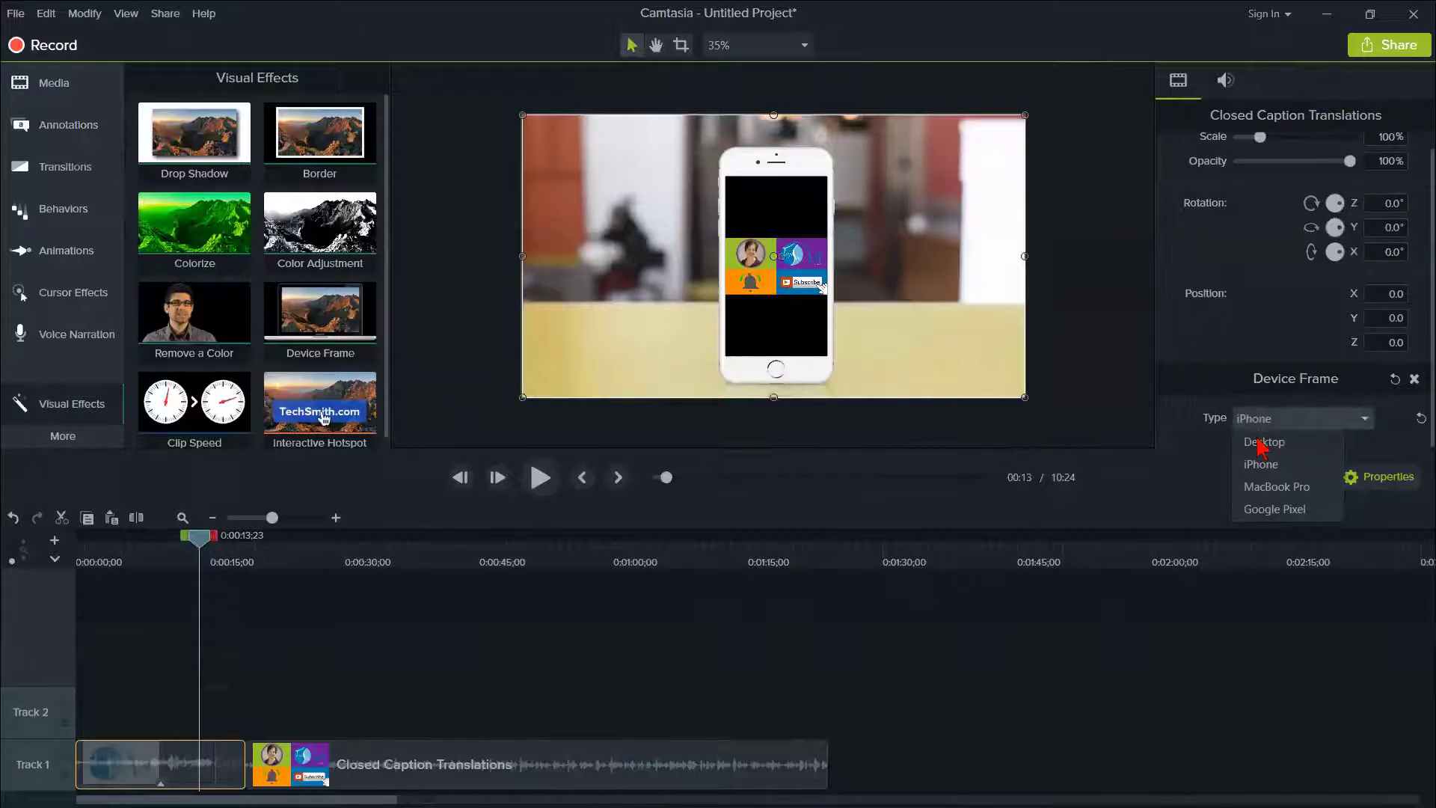
{"action": "left_click", "coordinate": [1262, 444]}
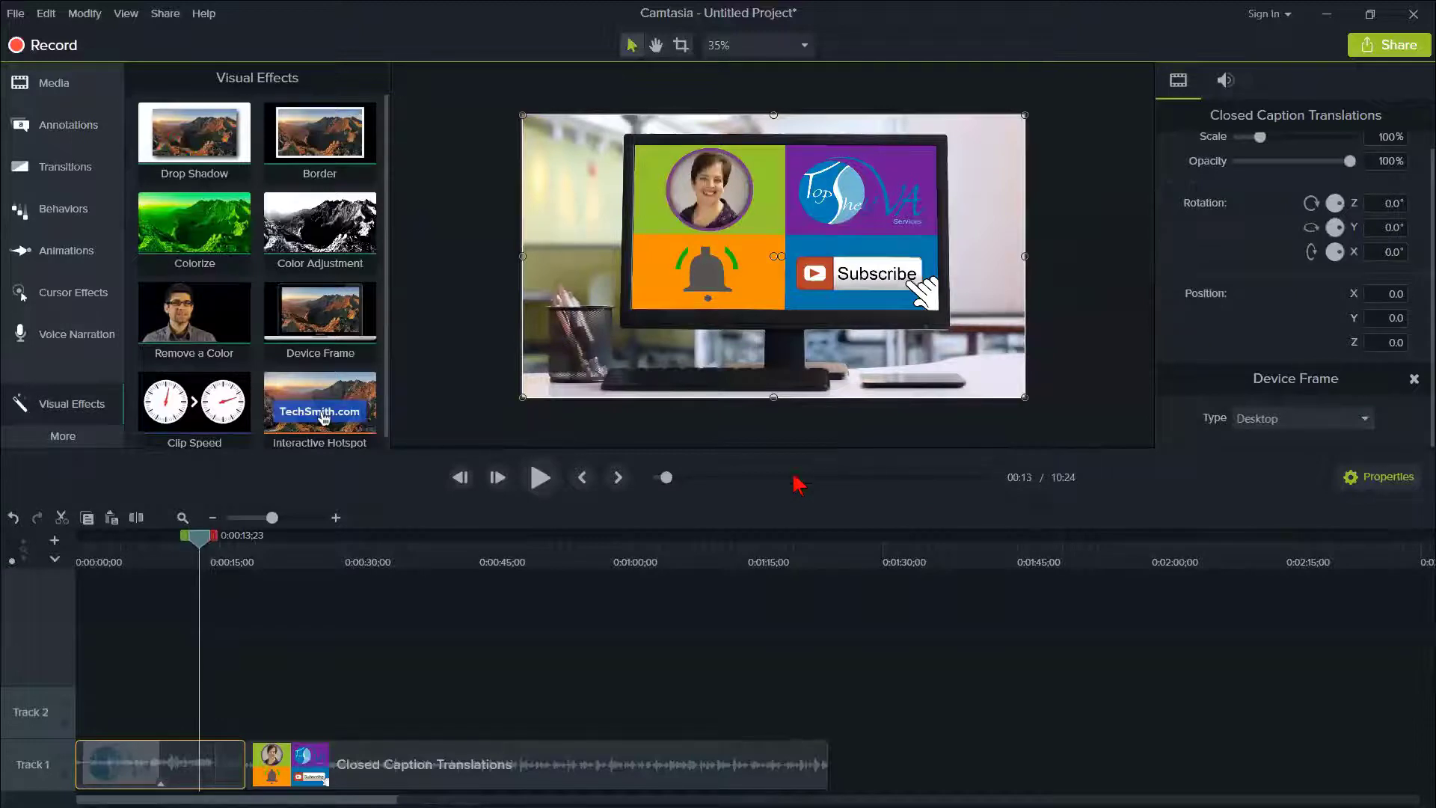
{"action": "left_click", "coordinate": [1262, 420]}
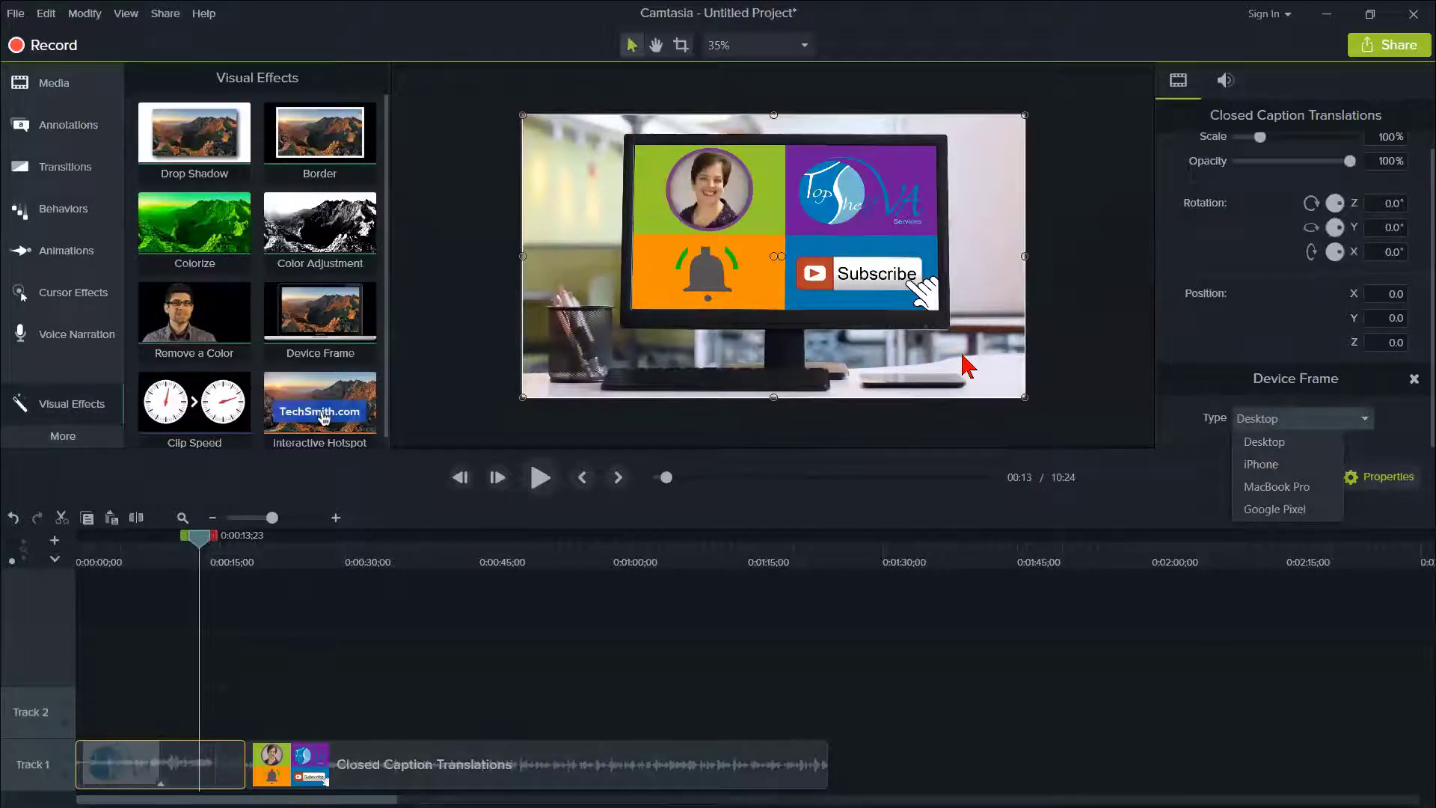
{"action": "left_click", "coordinate": [961, 419]}
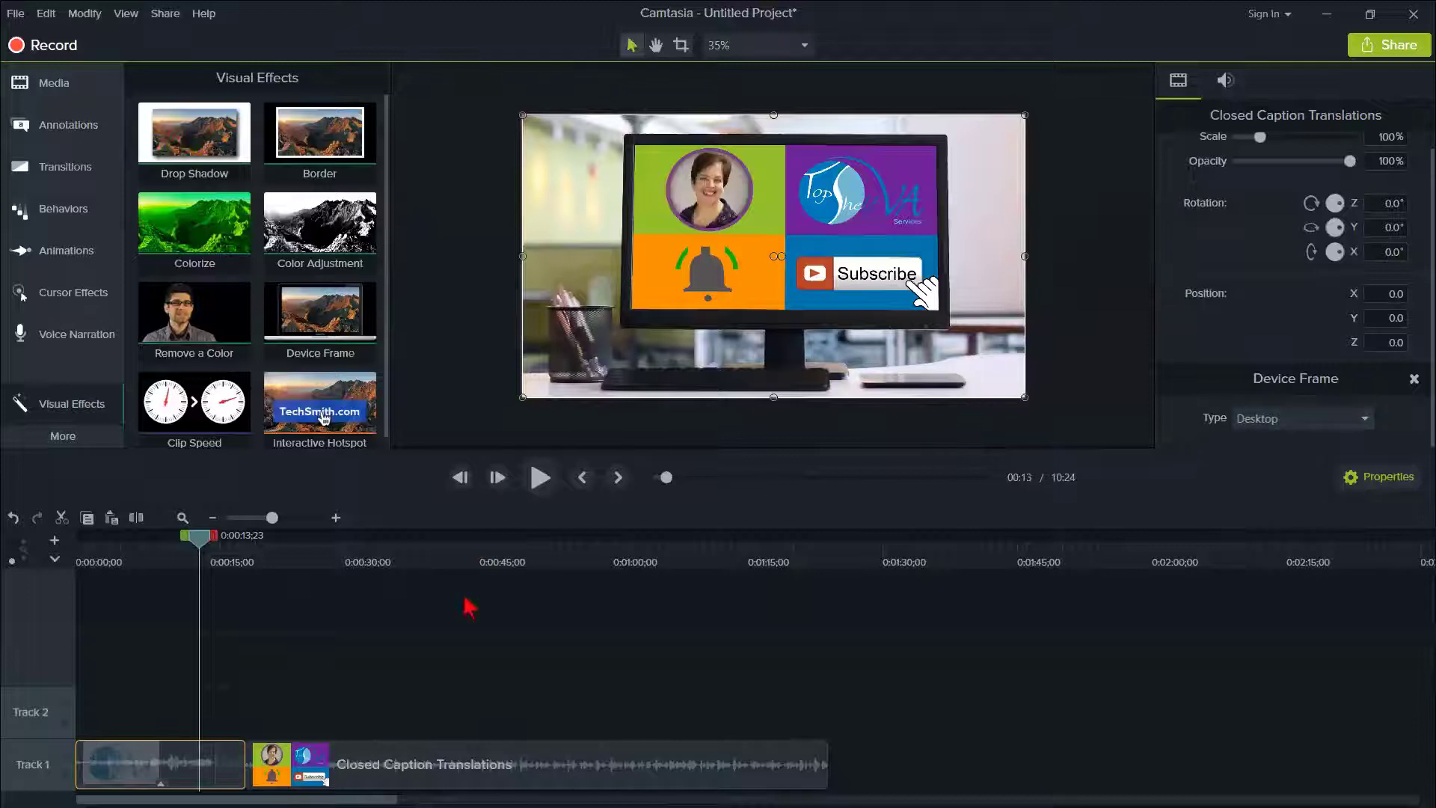
- Reselect the first Closed Caption Translations clip on Track 1 and change its device frame type to iPhone
{"action": "left_click", "coordinate": [229, 718]}
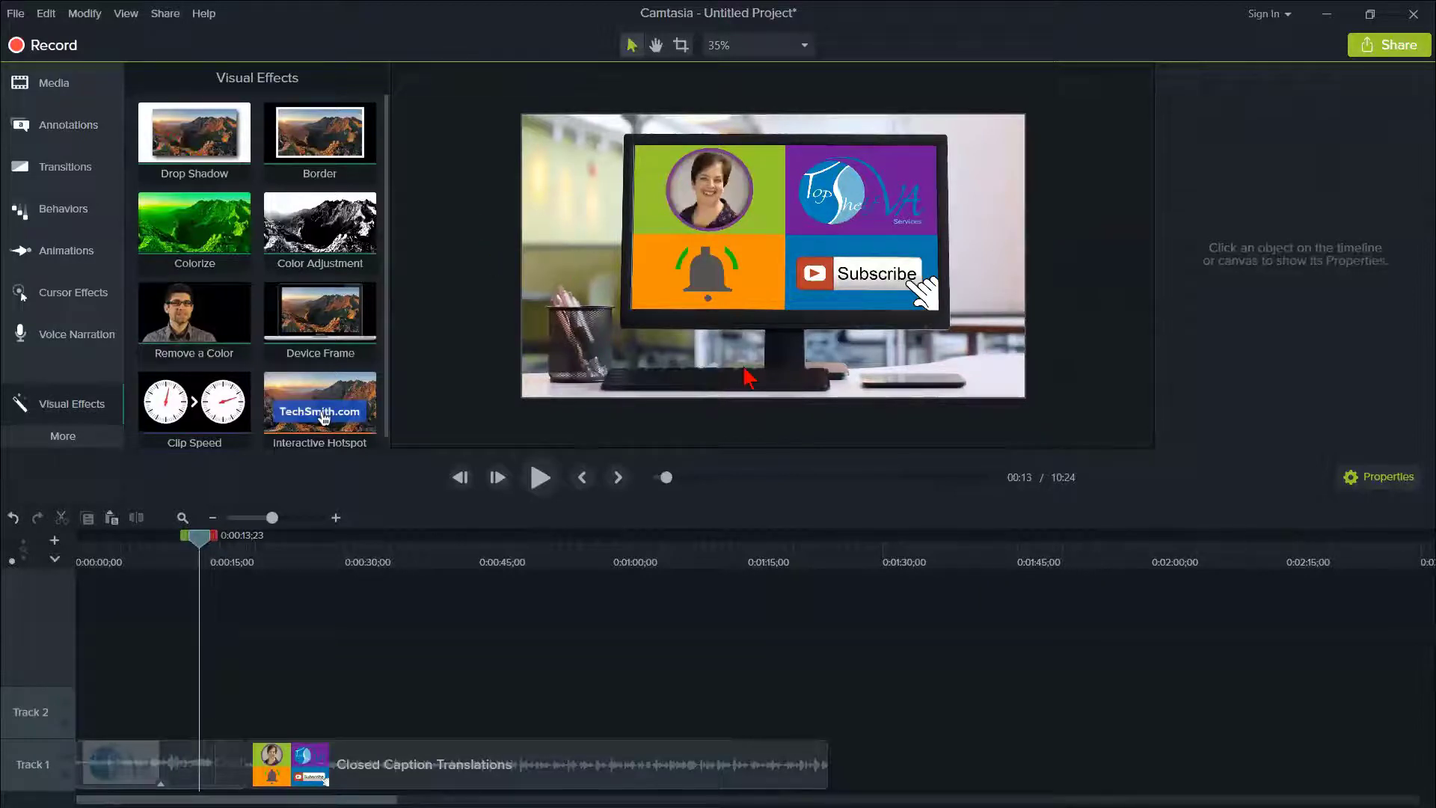
{"action": "left_click", "coordinate": [134, 781]}
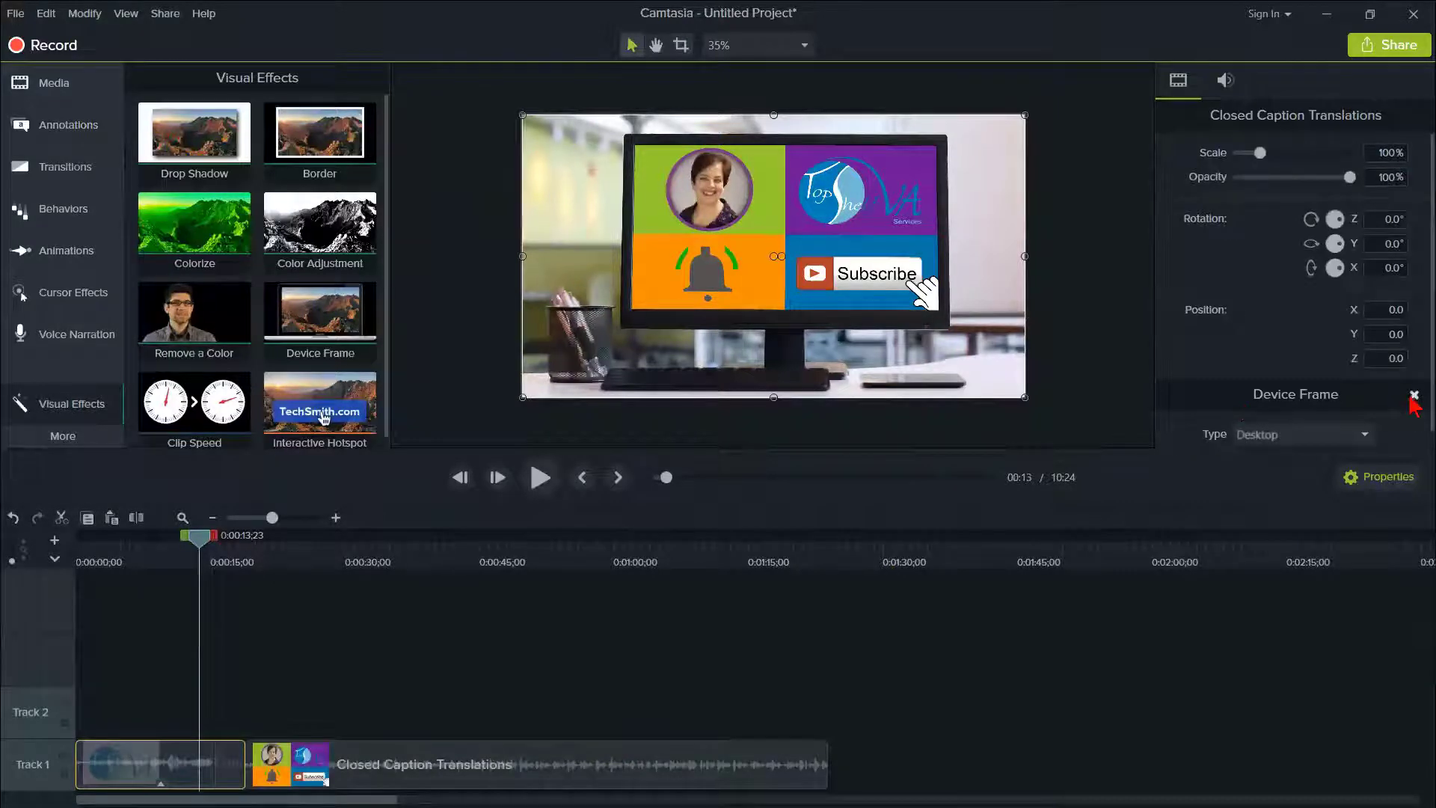
{"action": "scroll", "coordinate": [1412, 441], "scroll_direction": "down", "scroll_amount": 1}
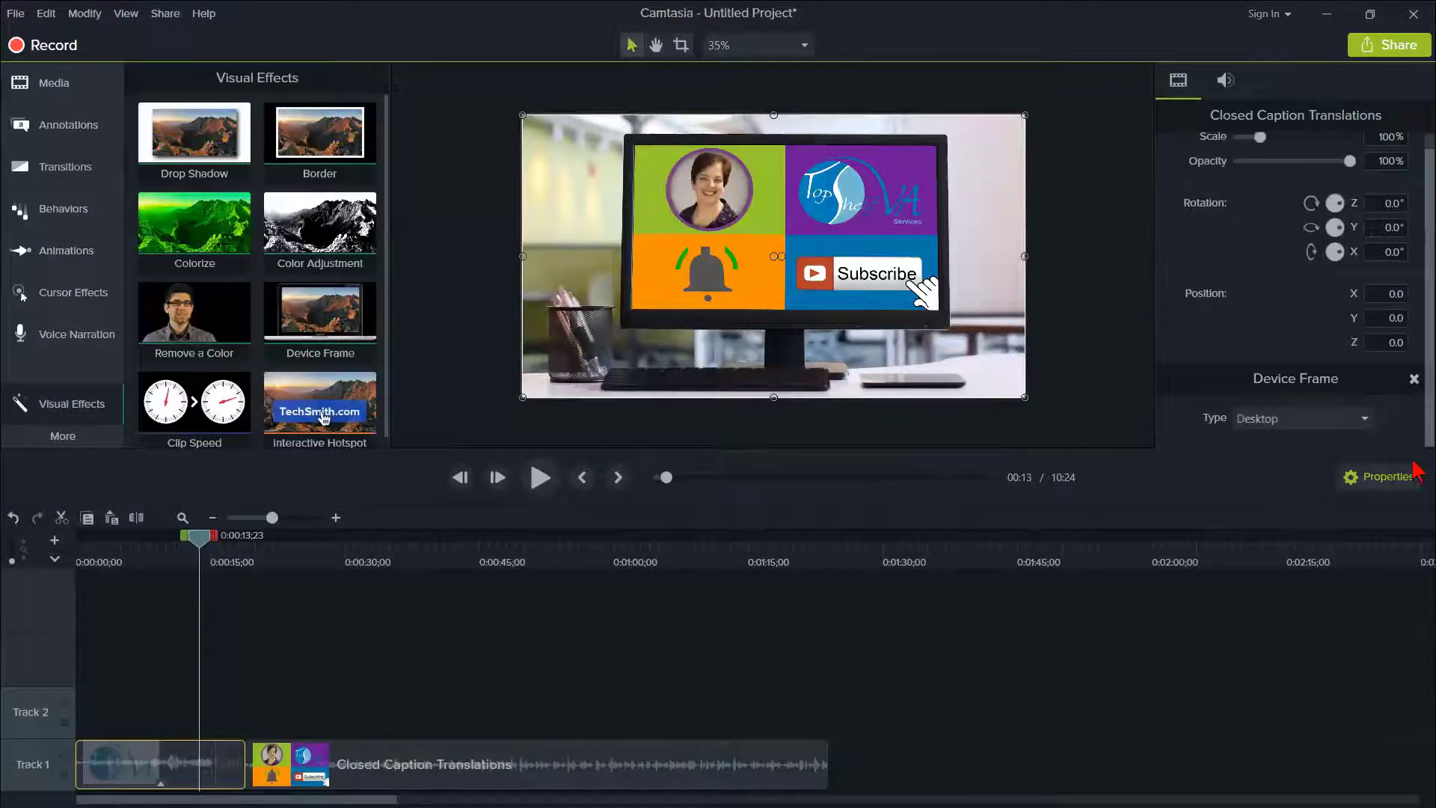
{"action": "left_click", "coordinate": [1364, 419]}
{"action": "left_click", "coordinate": [1268, 465]}
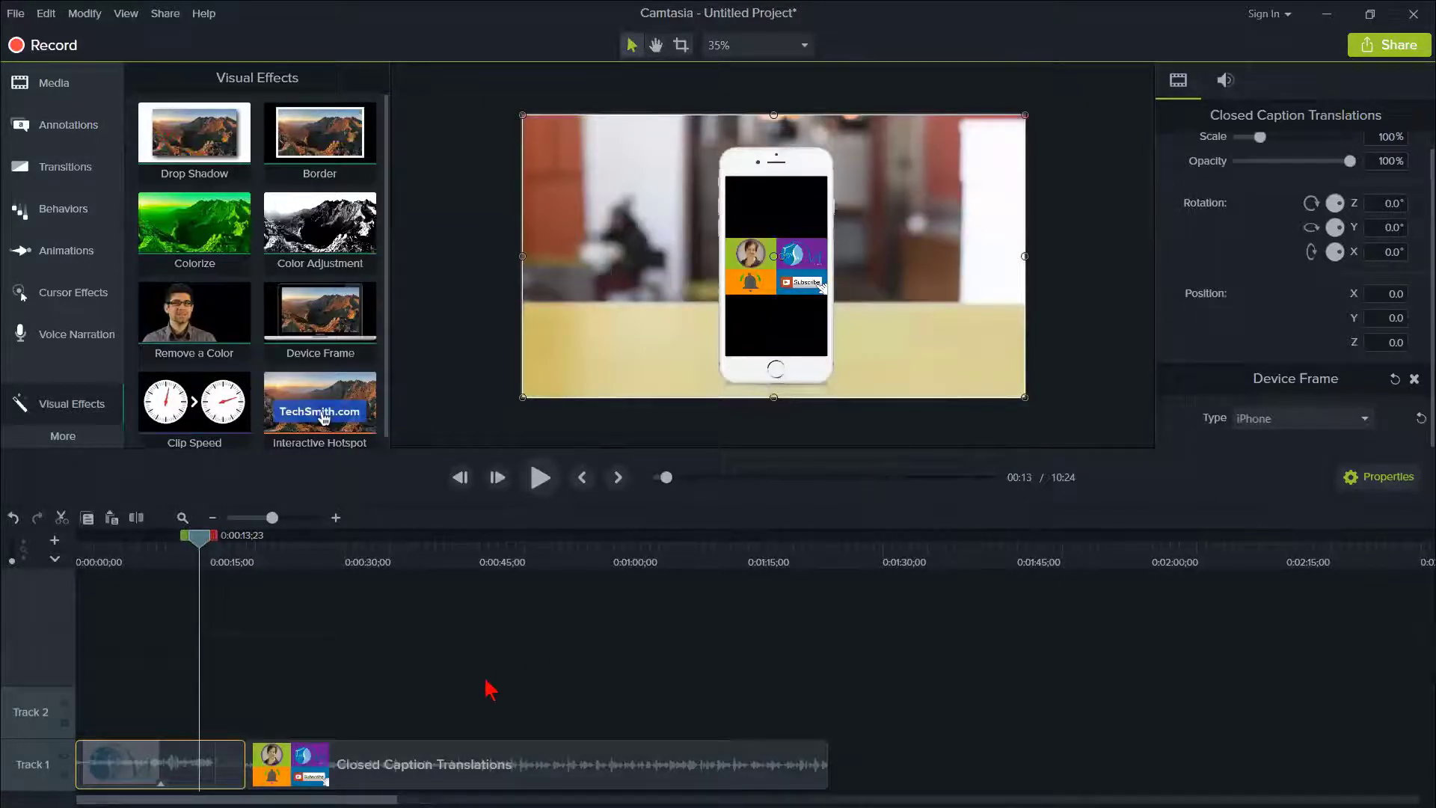
{"action": "left_click", "coordinate": [374, 710]}
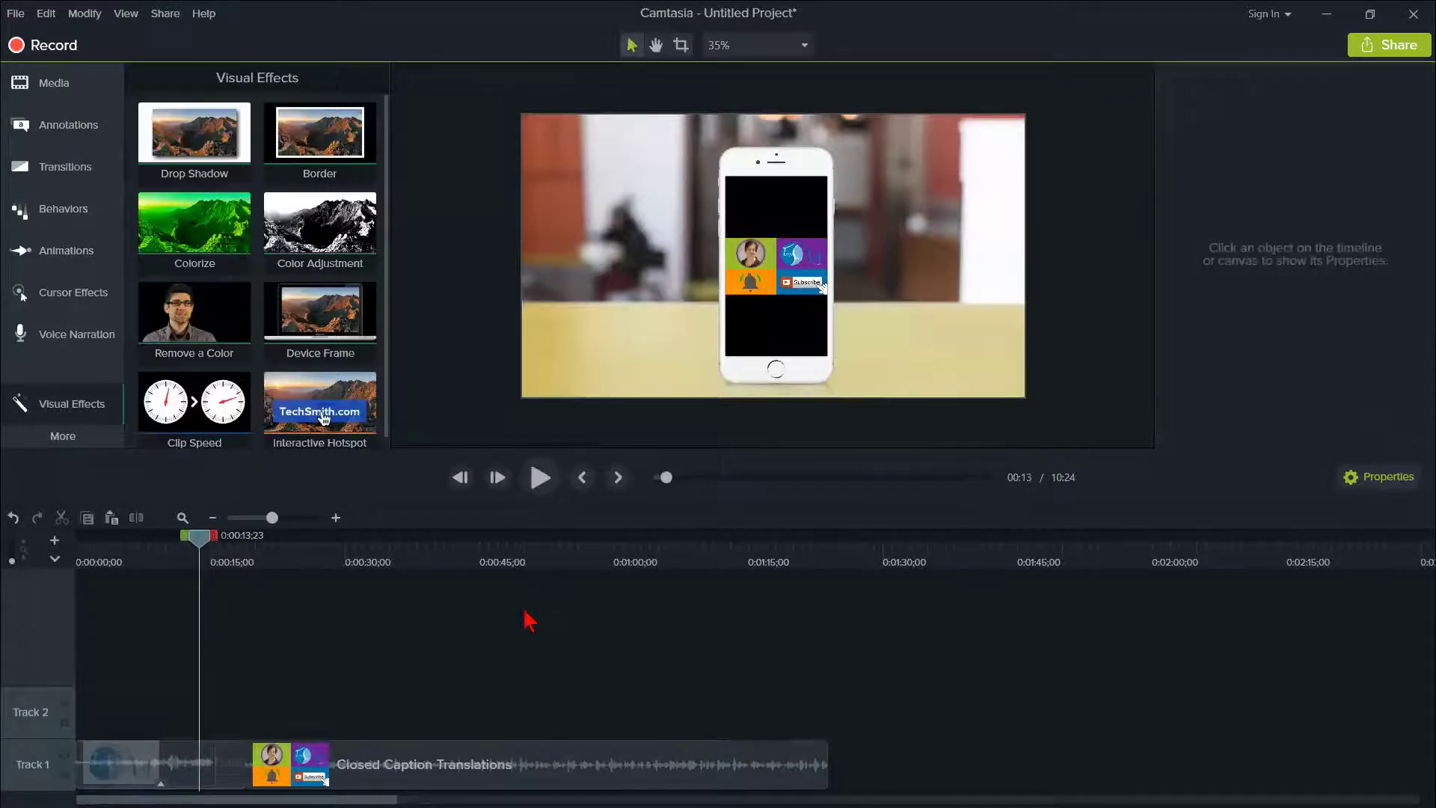
{"action": "left_click", "coordinate": [123, 756]}
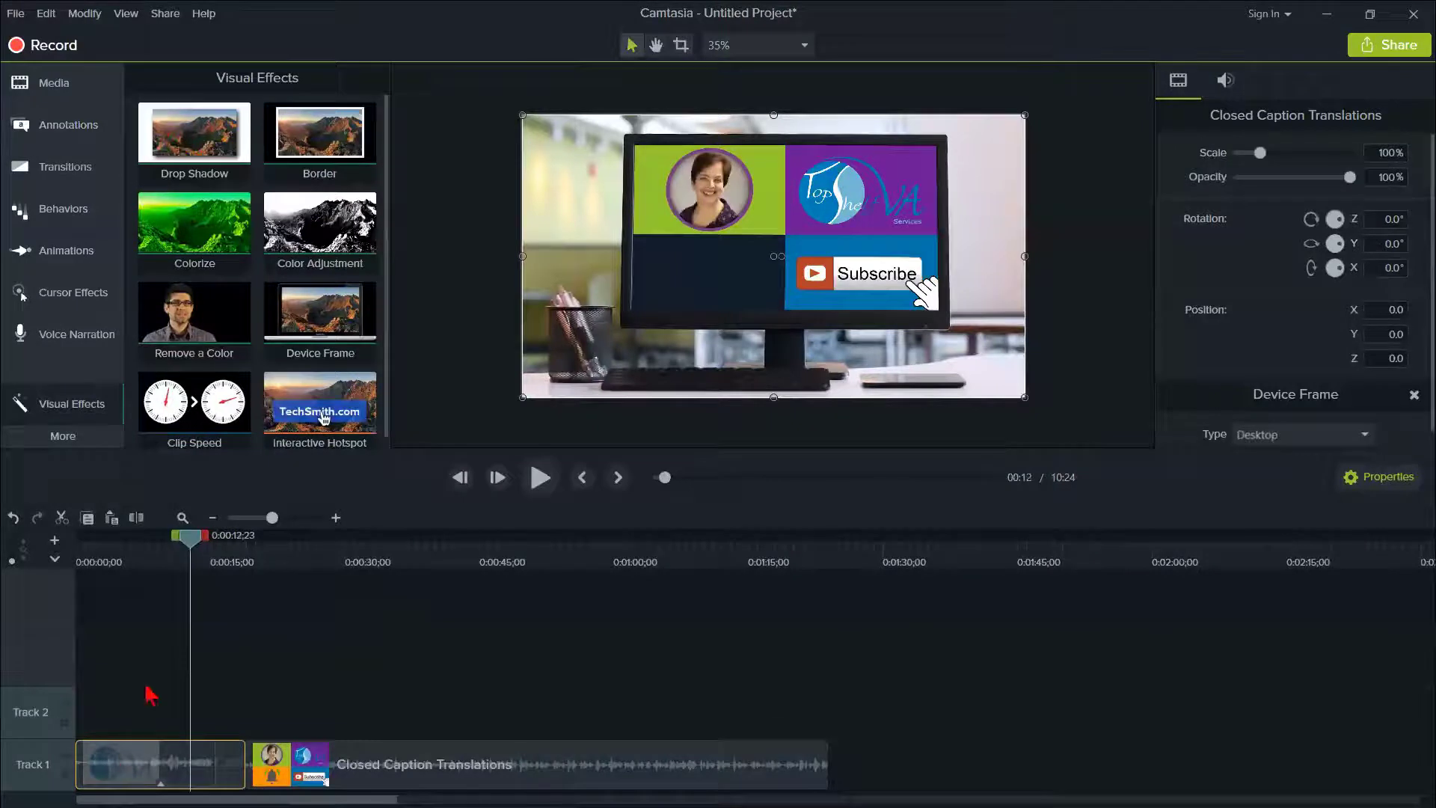
{"action": "left_click", "coordinate": [60, 84]}
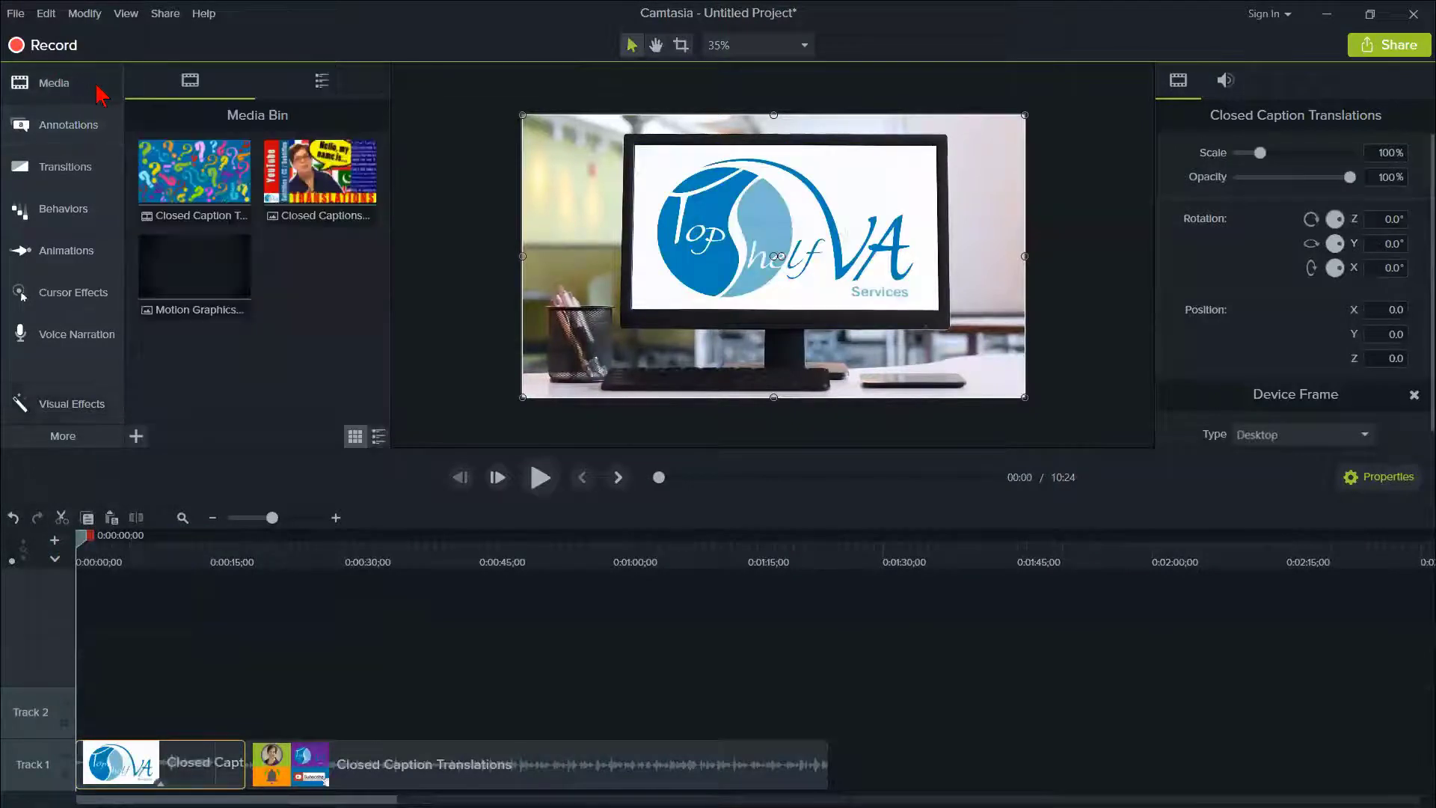
{"action": "left_click", "coordinate": [137, 436]}
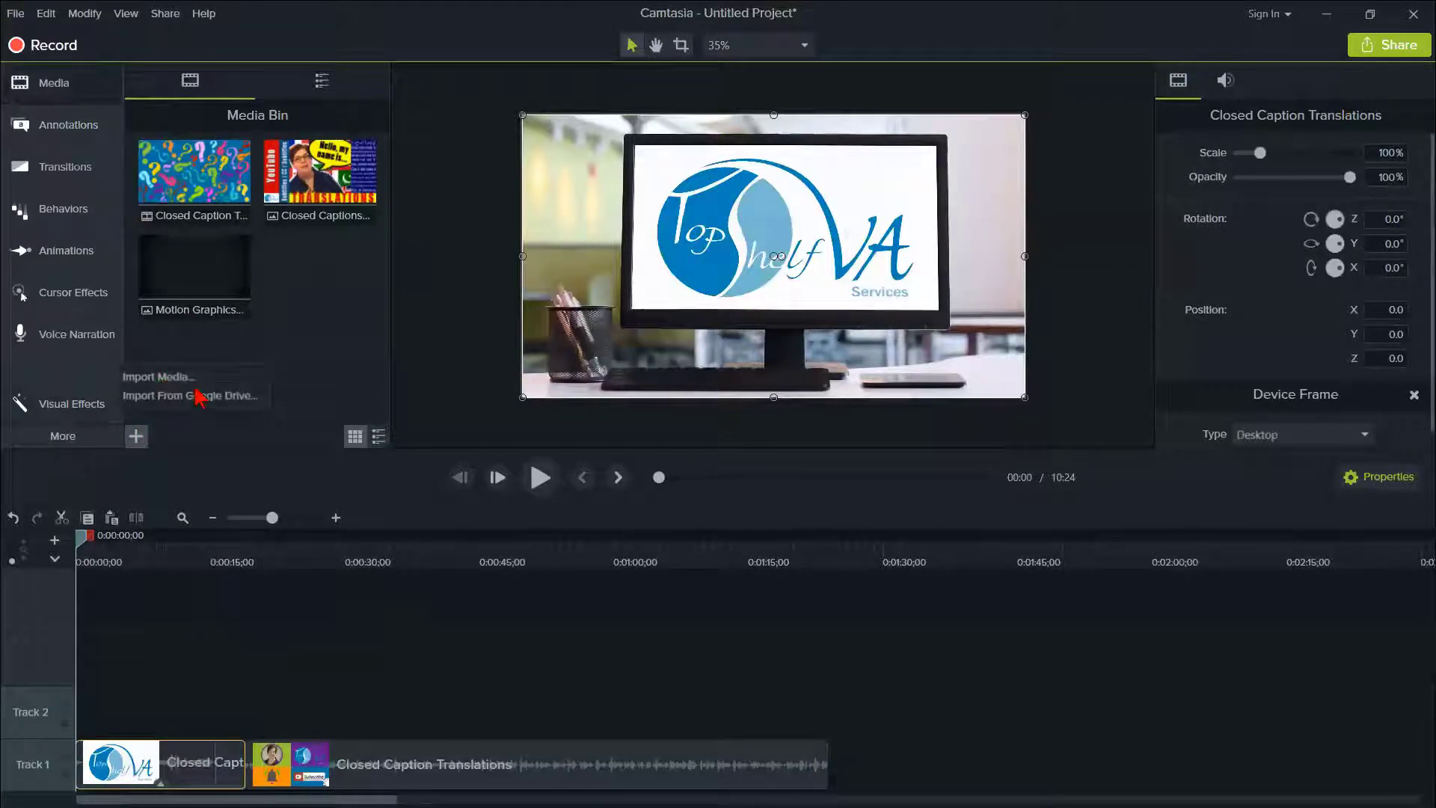
{"action": "left_click", "coordinate": [165, 378]}
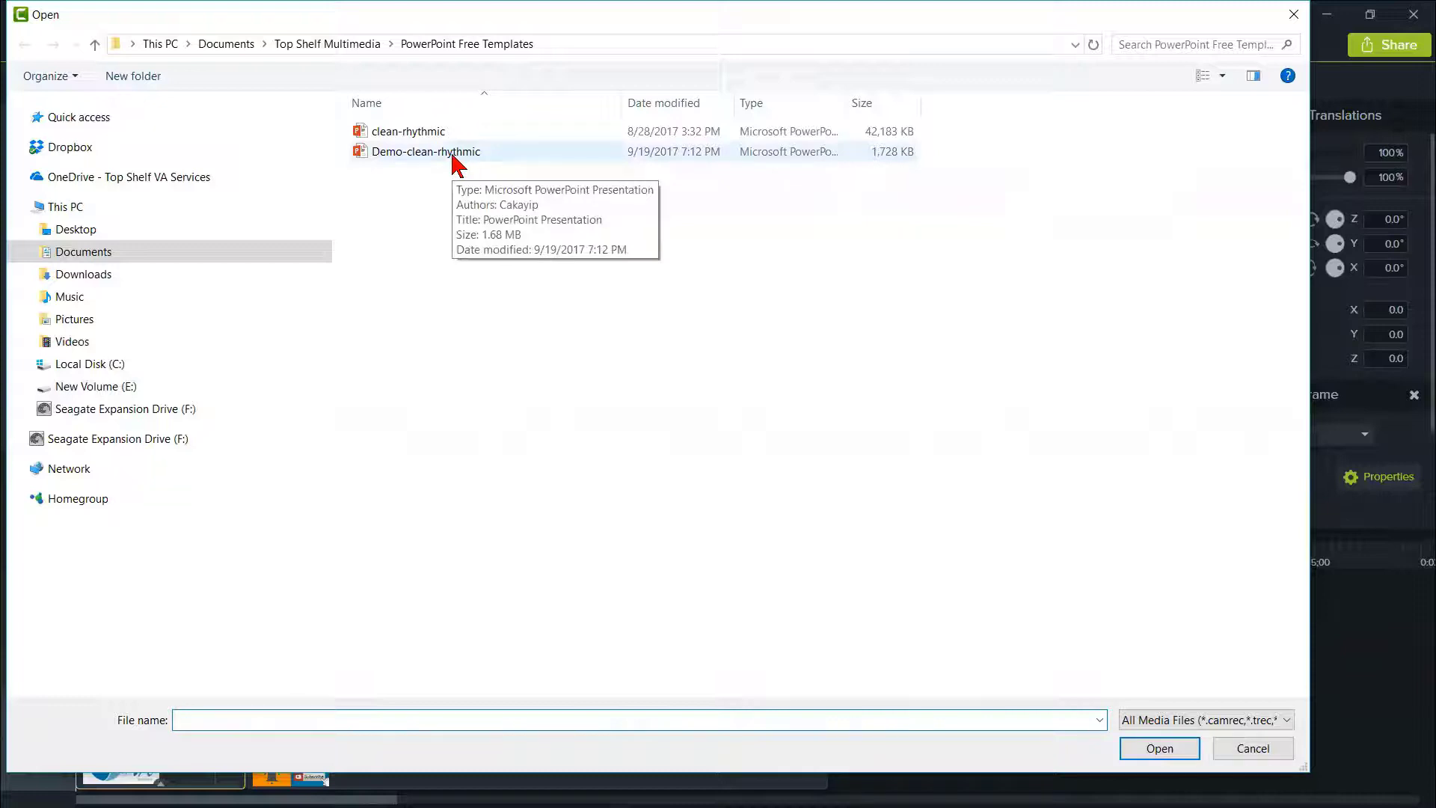
{"action": "left_click", "coordinate": [1227, 750]}
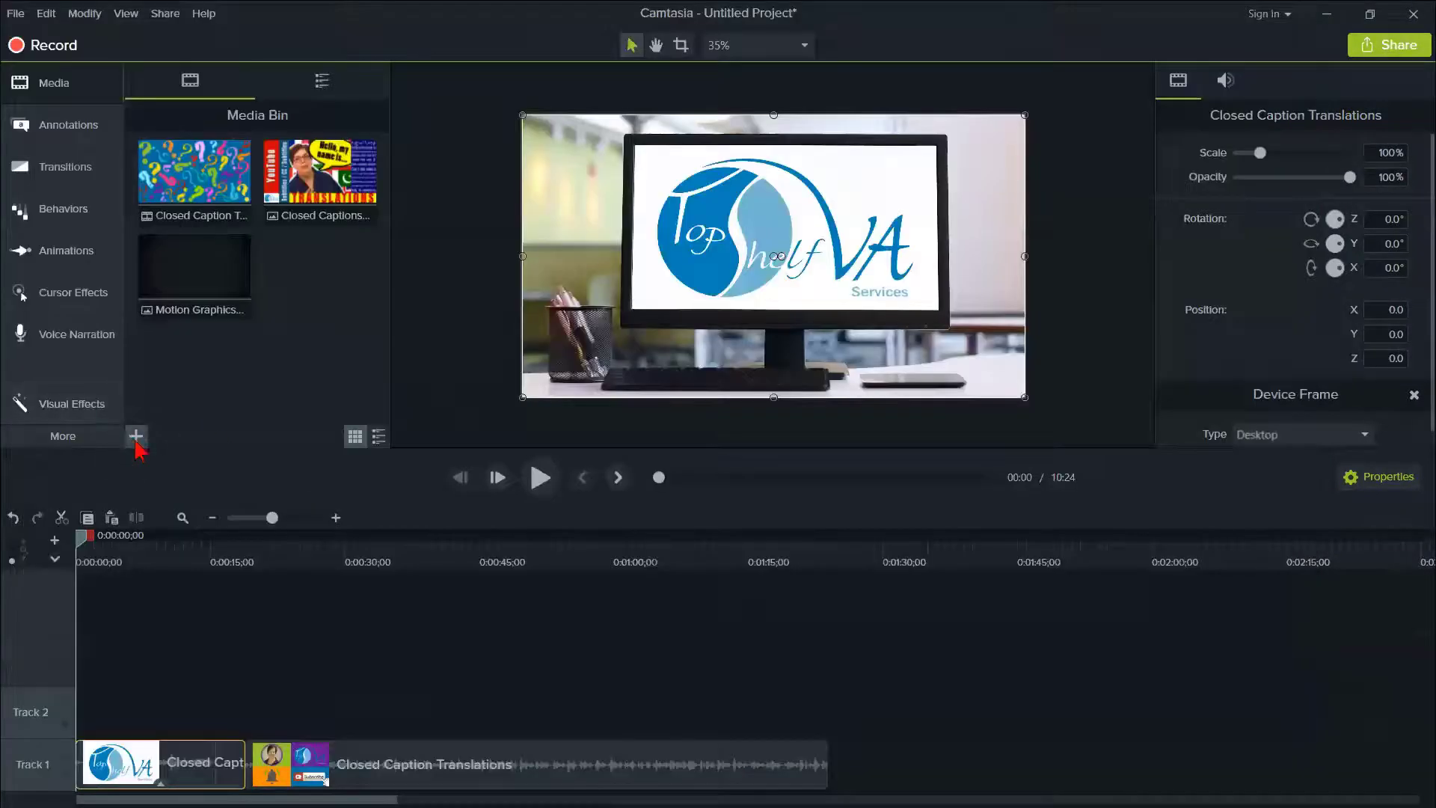
- Import the Demo-clean-rhythmic PowerPoint presentation from the PowerPoint Free Templates folder into the media bin
{"action": "left_click", "coordinate": [136, 439]}
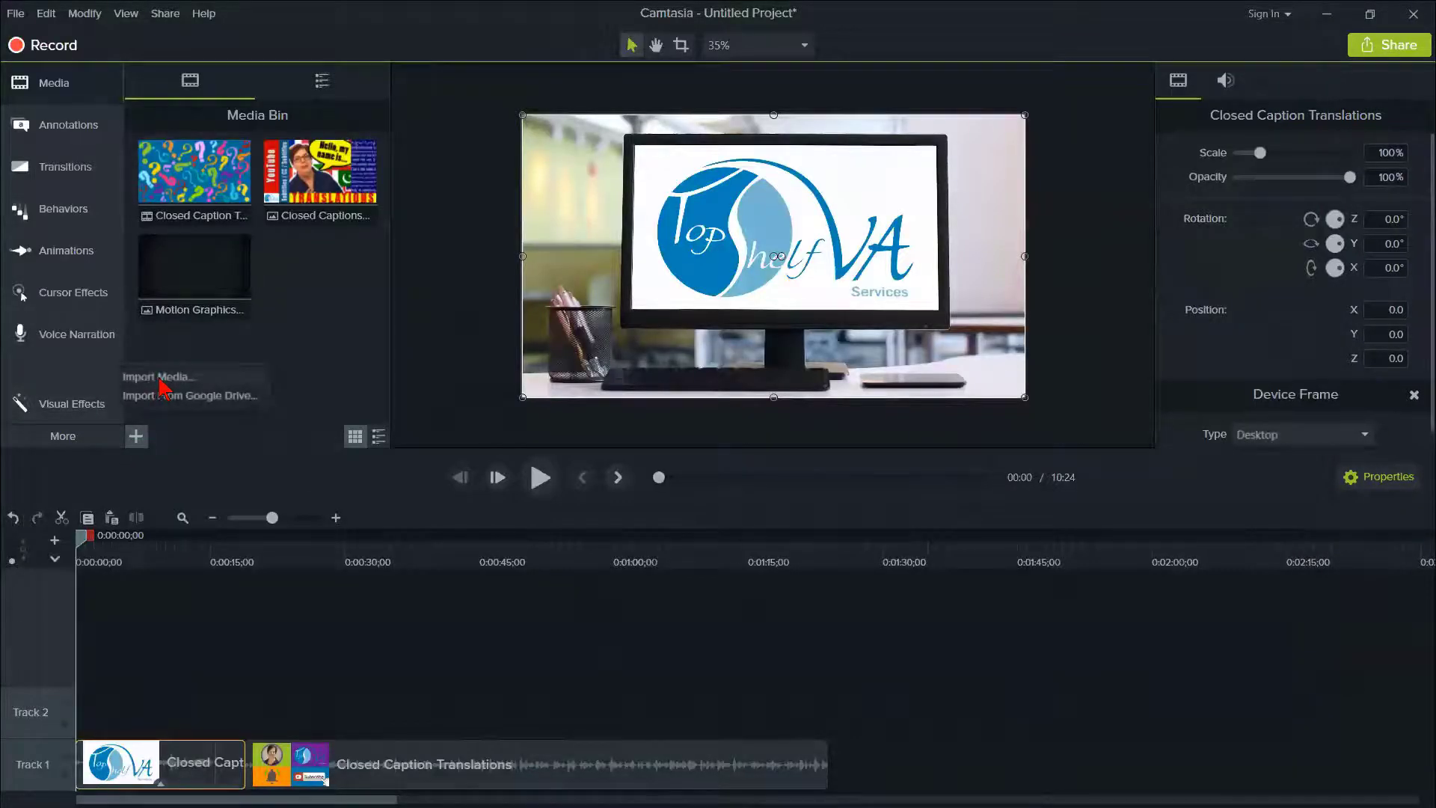
{"action": "left_click", "coordinate": [161, 385]}
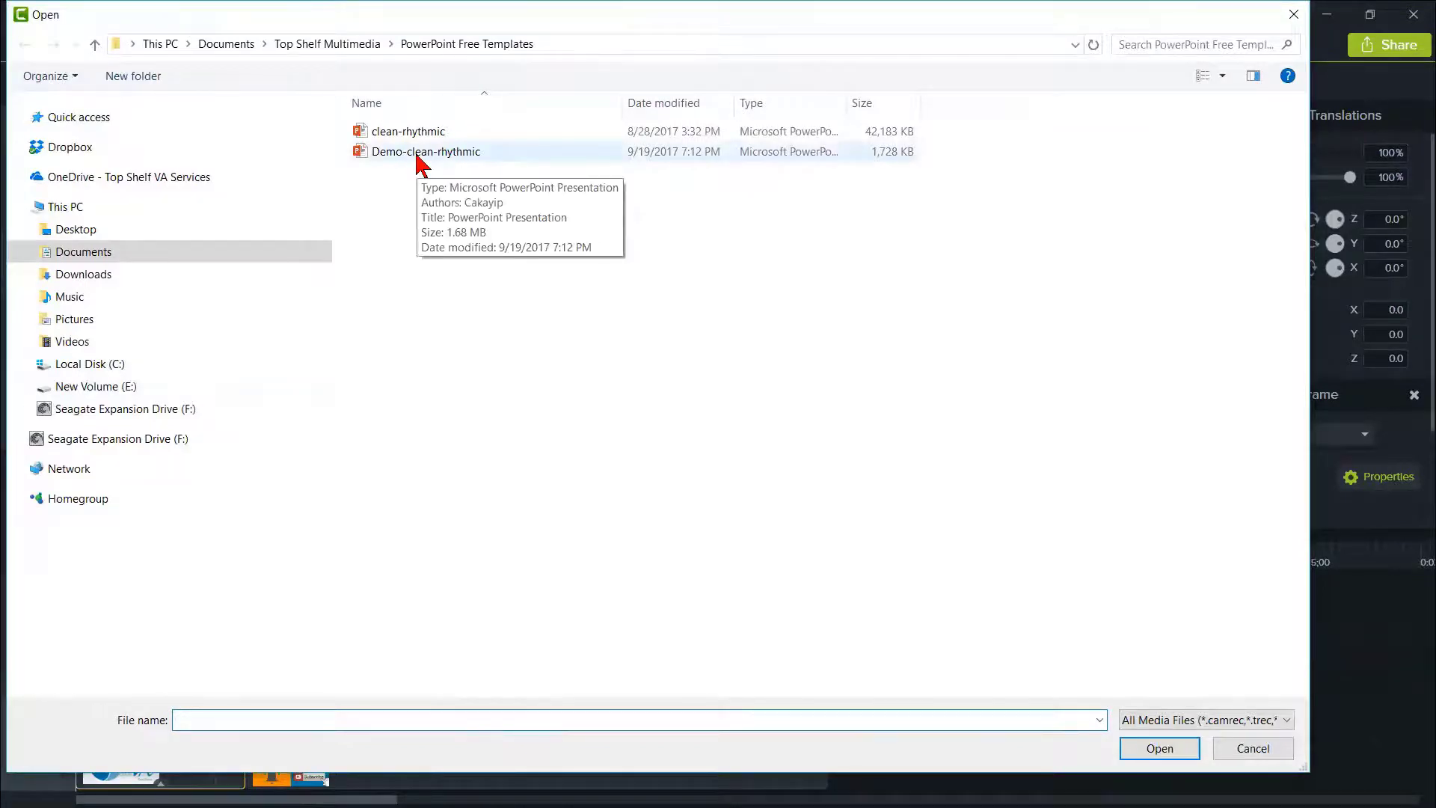
{"action": "left_click", "coordinate": [417, 155]}
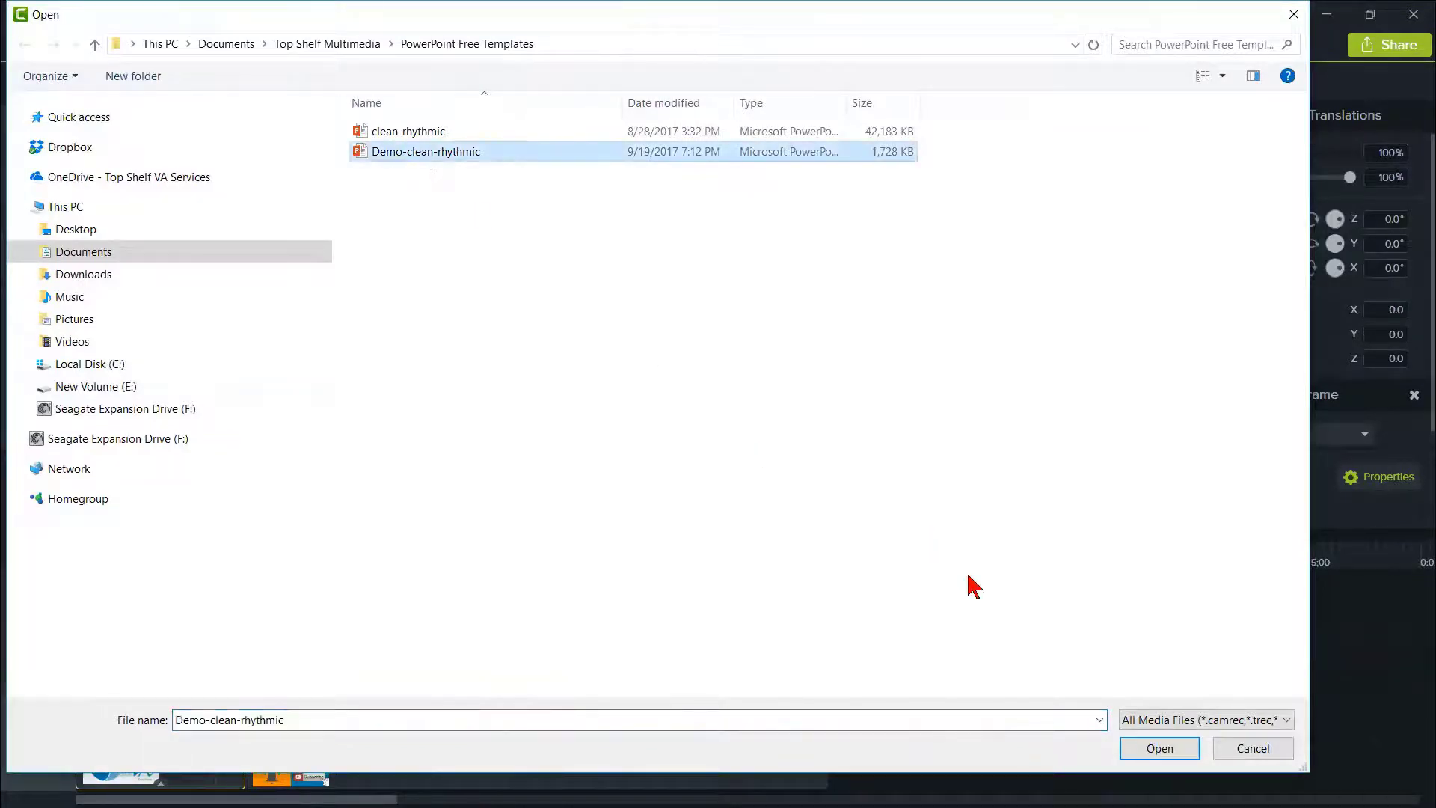
{"action": "left_click", "coordinate": [1142, 758]}
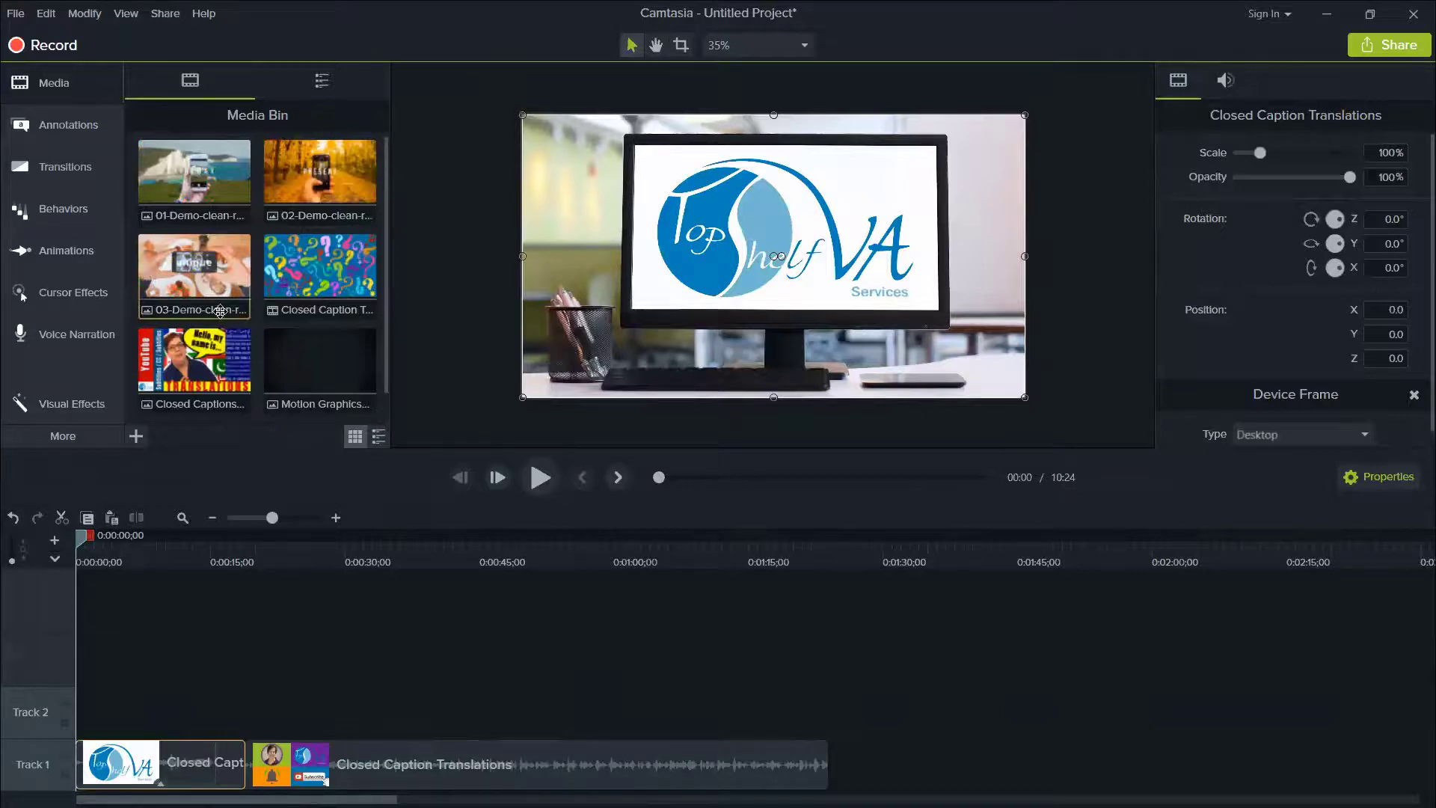
- Place the 03-Demo-clean-rhythmic slide image on Track 3, starting at about 0:00:17 above the Closed Caption Translations clips
{"action": "left_click", "coordinate": [202, 278]}
{"action": "left_click_drag", "start_coordinate": [202, 293], "coordinate": [466, 677]}
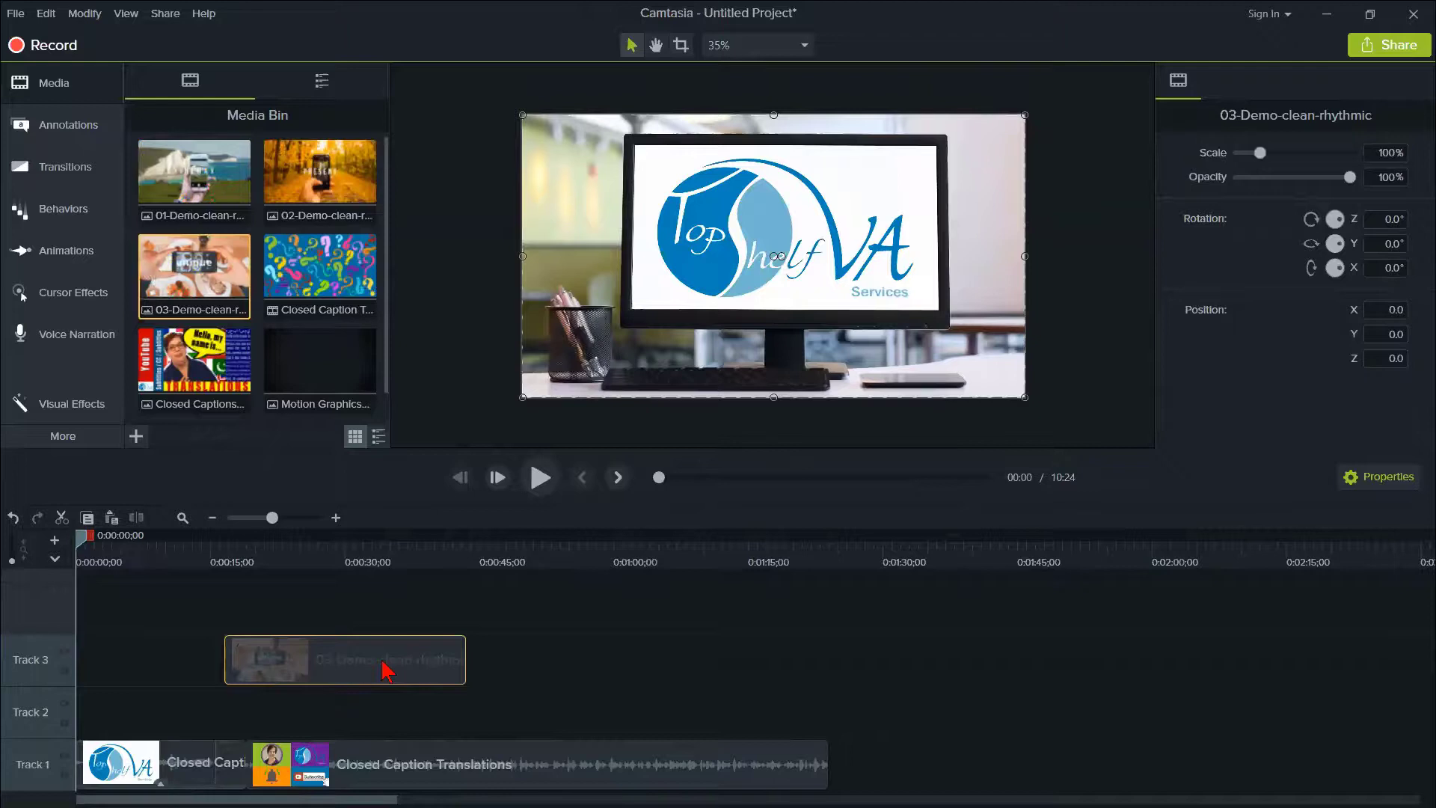
{"action": "left_click_drag", "start_coordinate": [386, 669], "coordinate": [378, 639]}
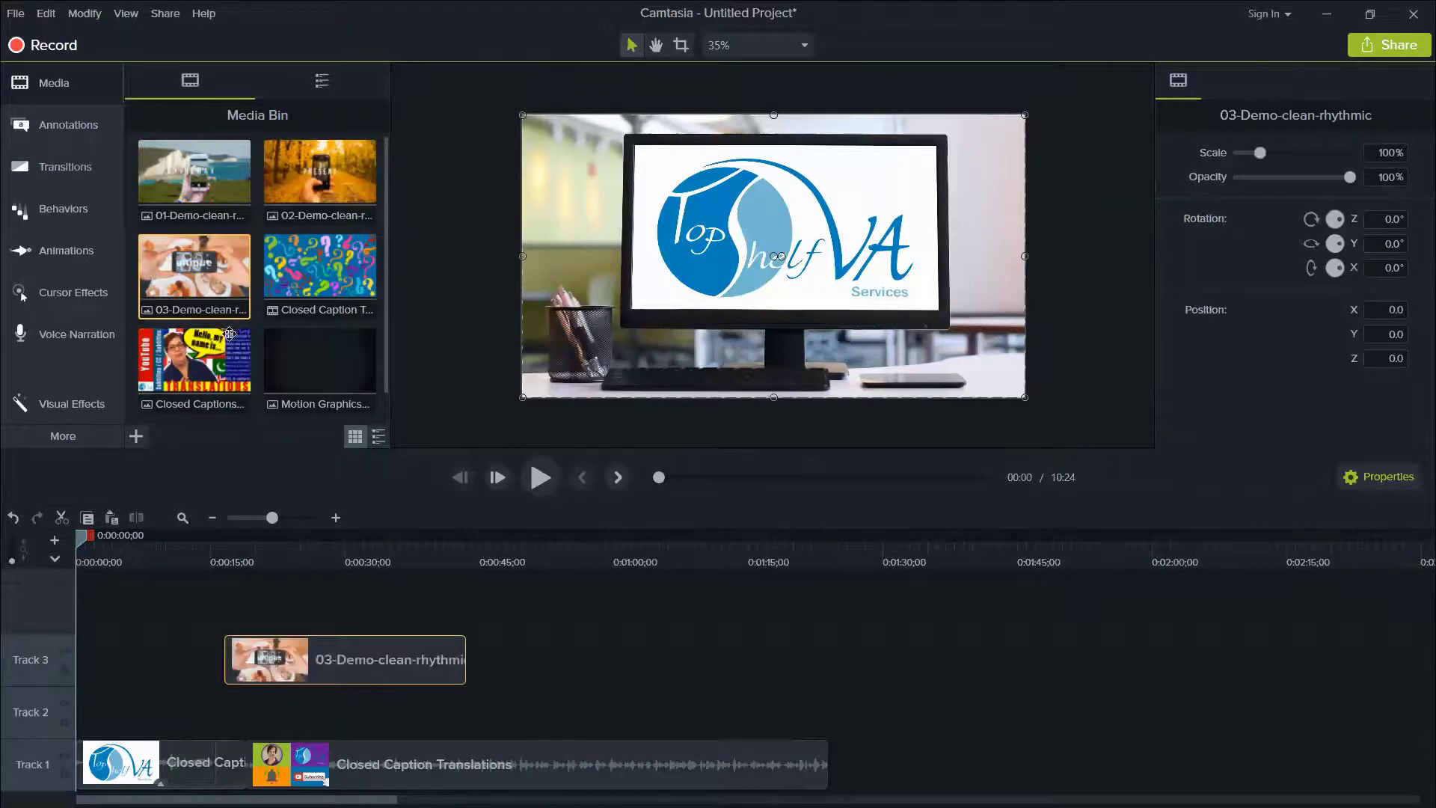
{"action": "left_click", "coordinate": [364, 661]}
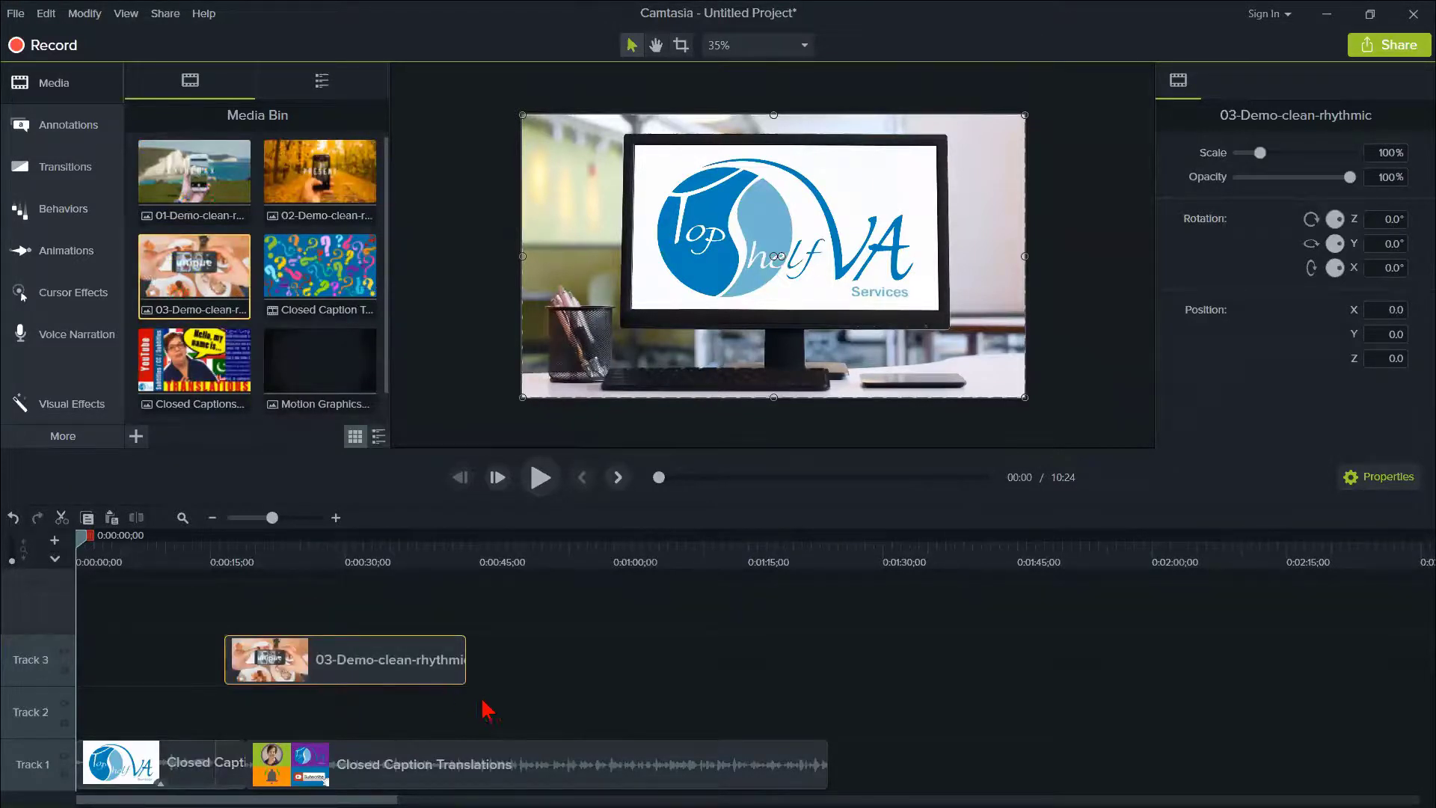